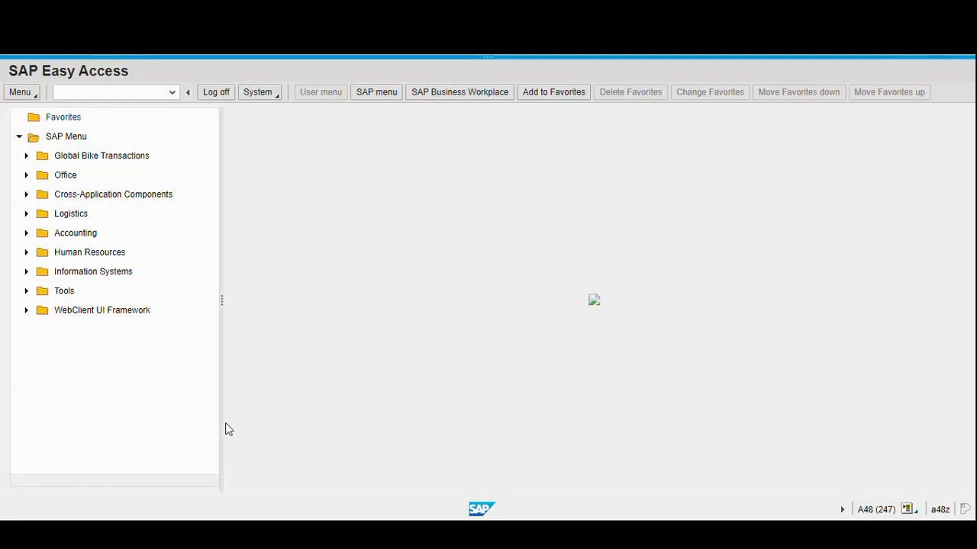
- Open the transaction for creating an inquiry under Logistics, Sales and Distribution, Sales, Inquiry
click(26, 214)
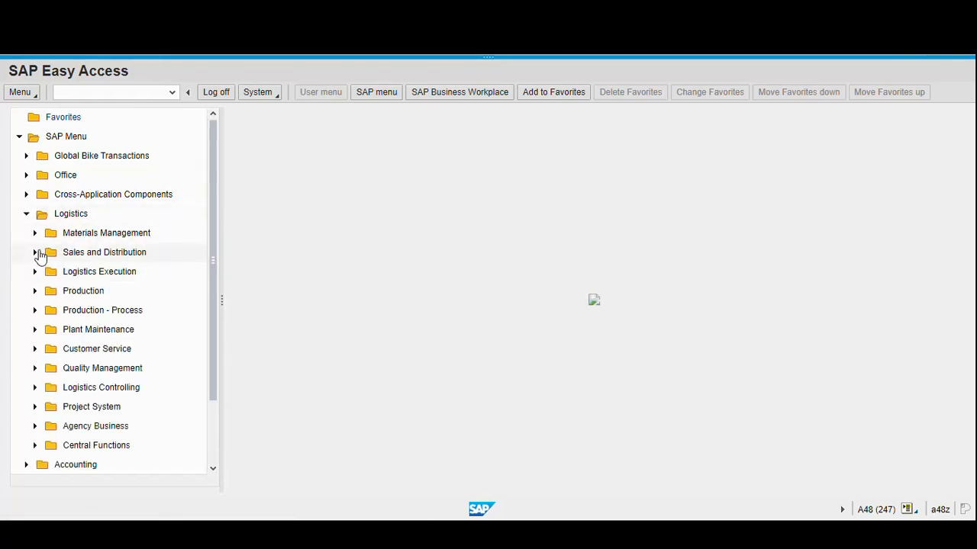
click(35, 254)
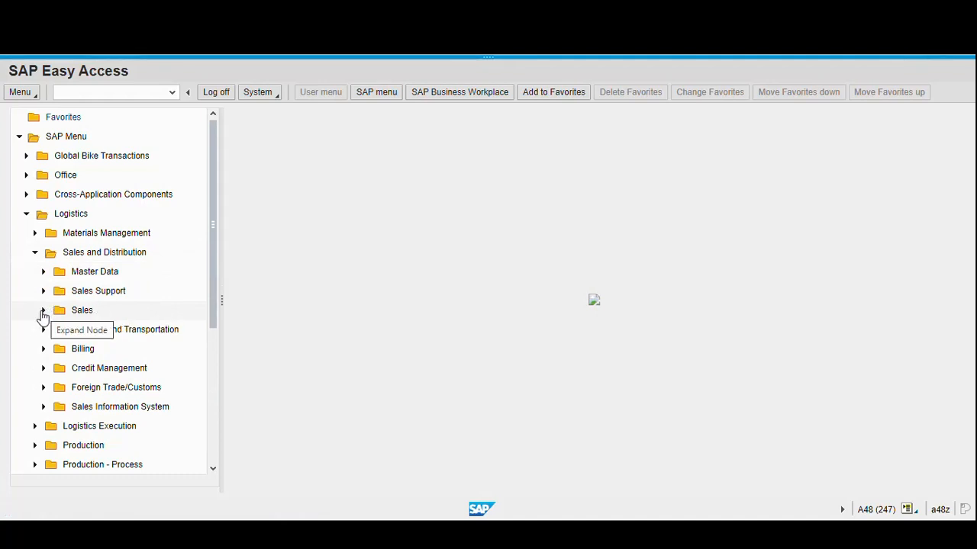
click(43, 312)
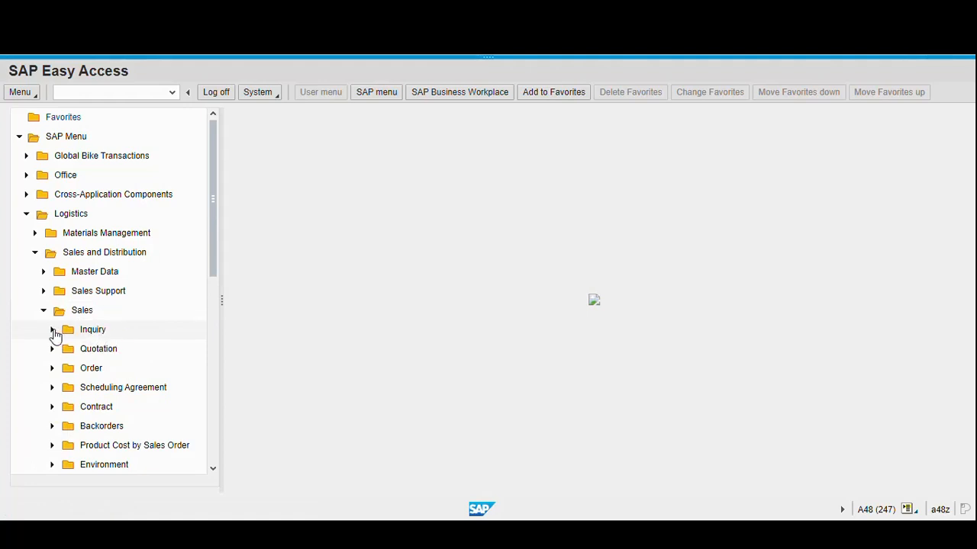
click(53, 331)
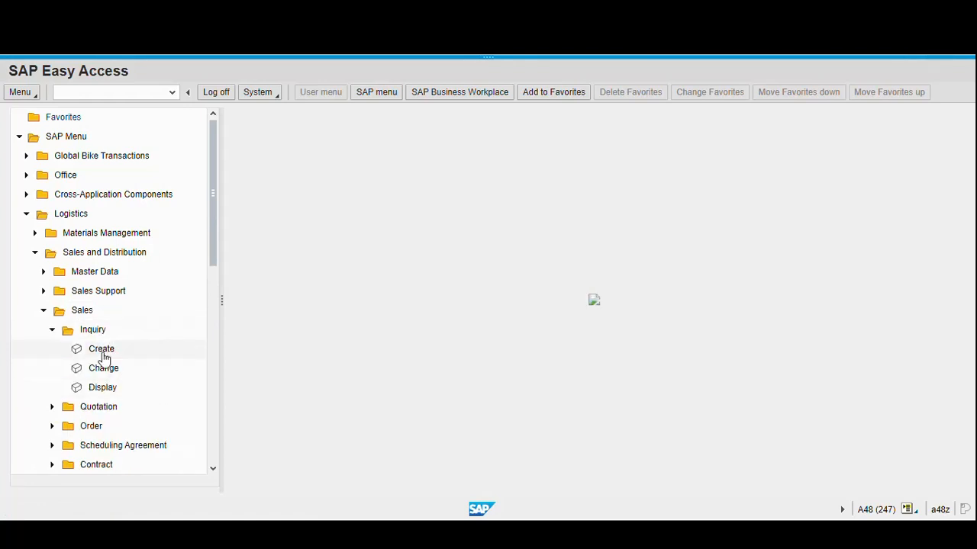
click(104, 356)
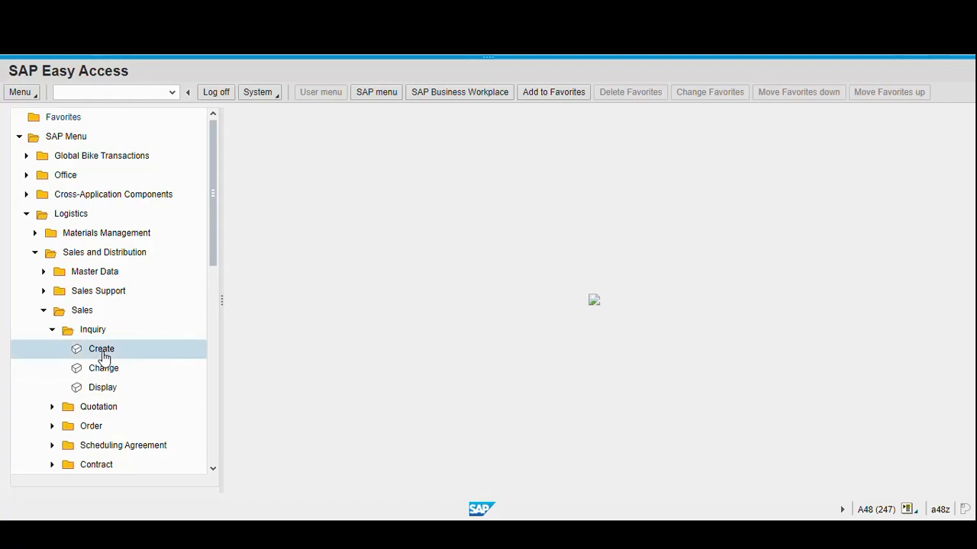
double_click(104, 357)
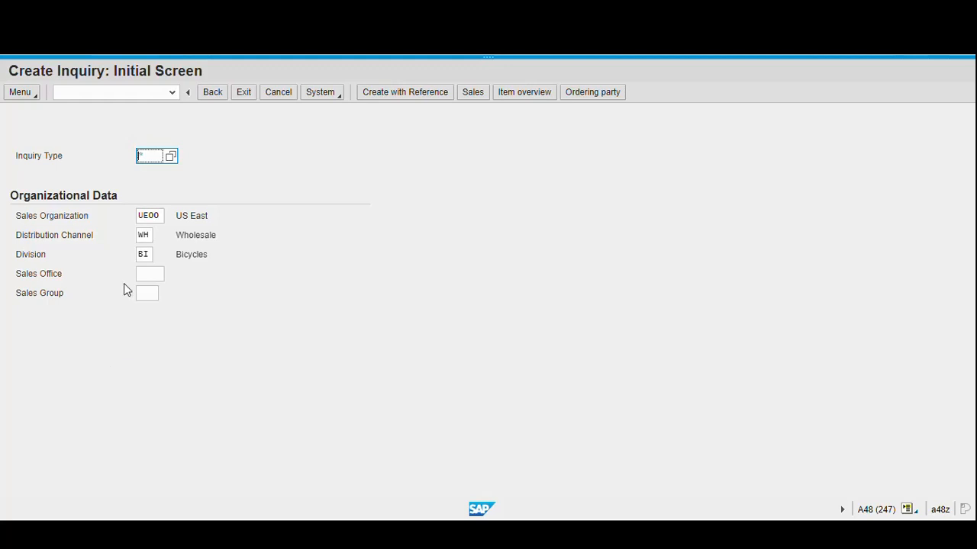
- Choose inquiry type IN and continue to the inquiry overview with the existing organizational data
click(170, 158)
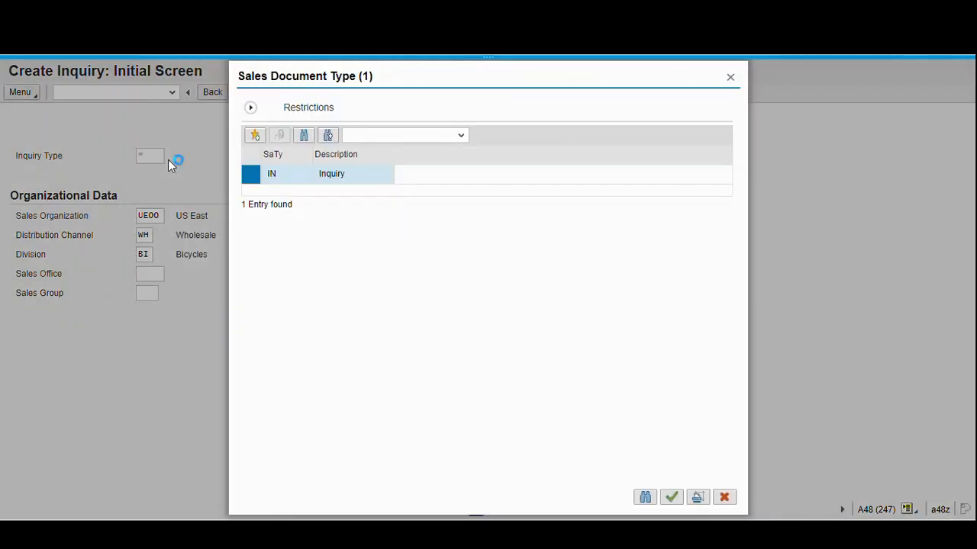
click(276, 180)
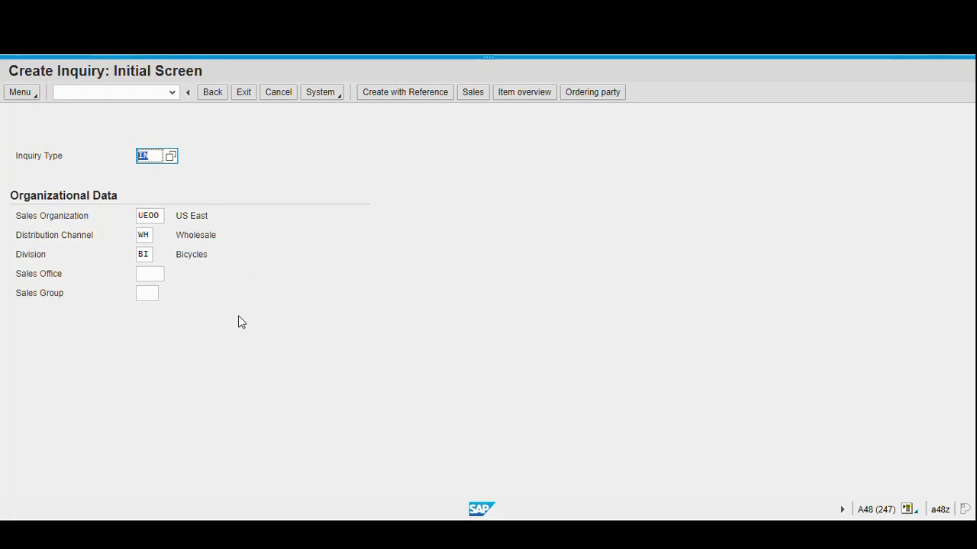
key(Return)
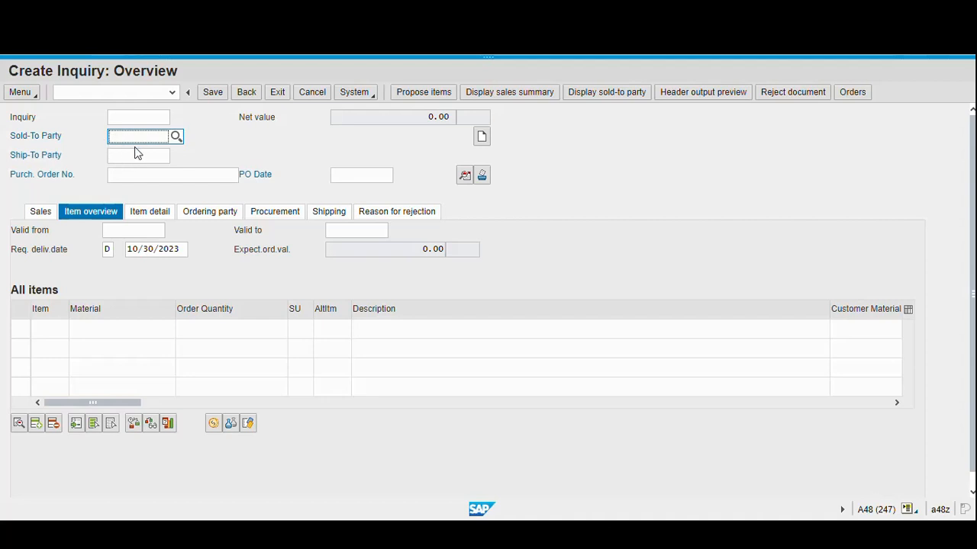
click(175, 137)
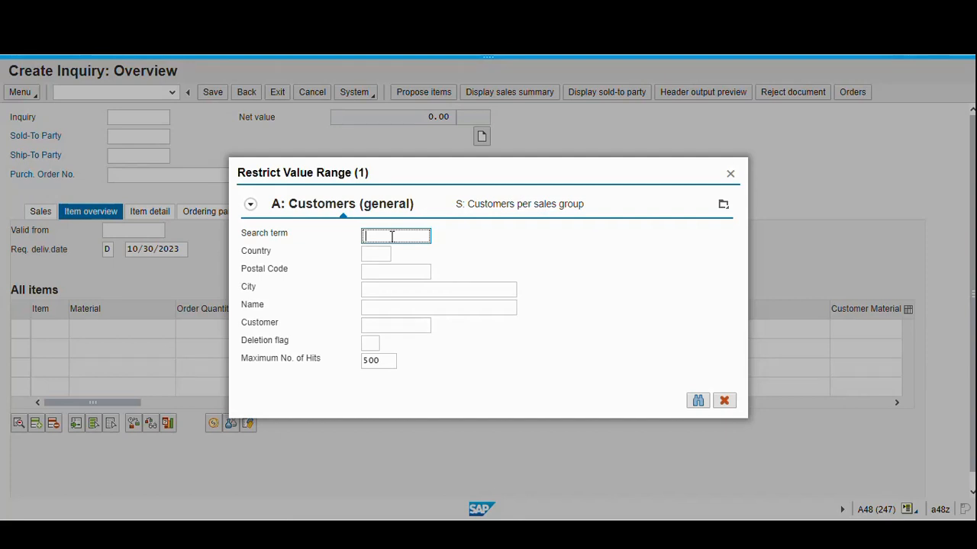
key(Return)
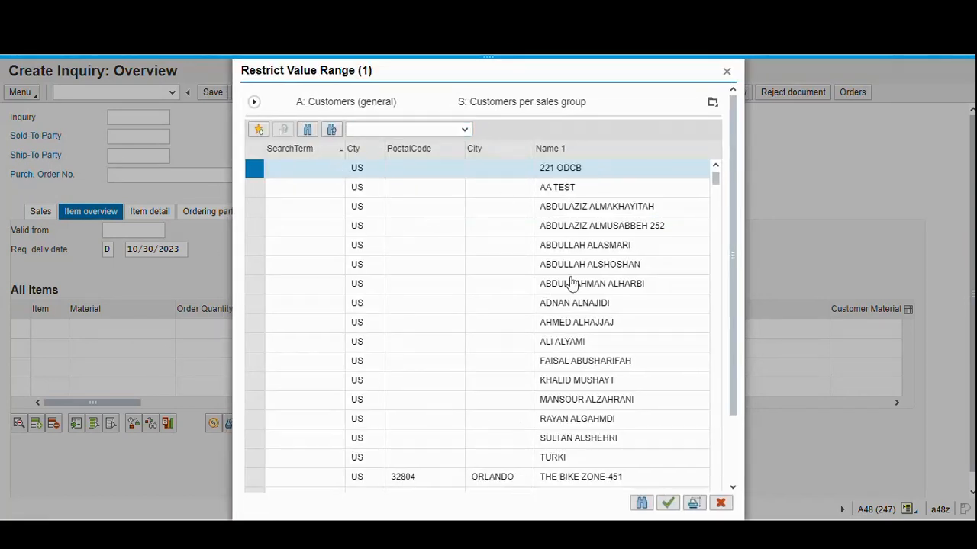
click(727, 71)
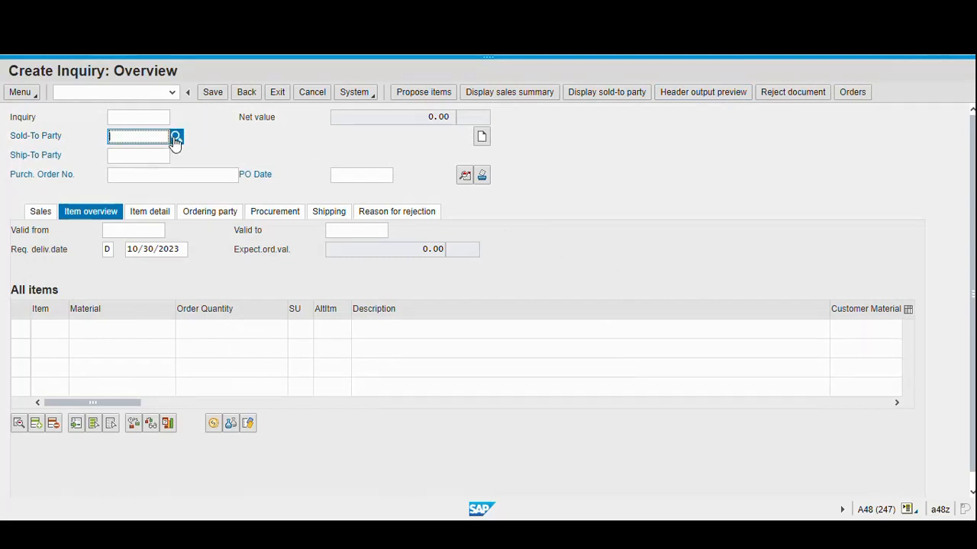
- Find the sold-to party by search term *110, city Orlando and country US, and select The Bike Zone
key(F4)
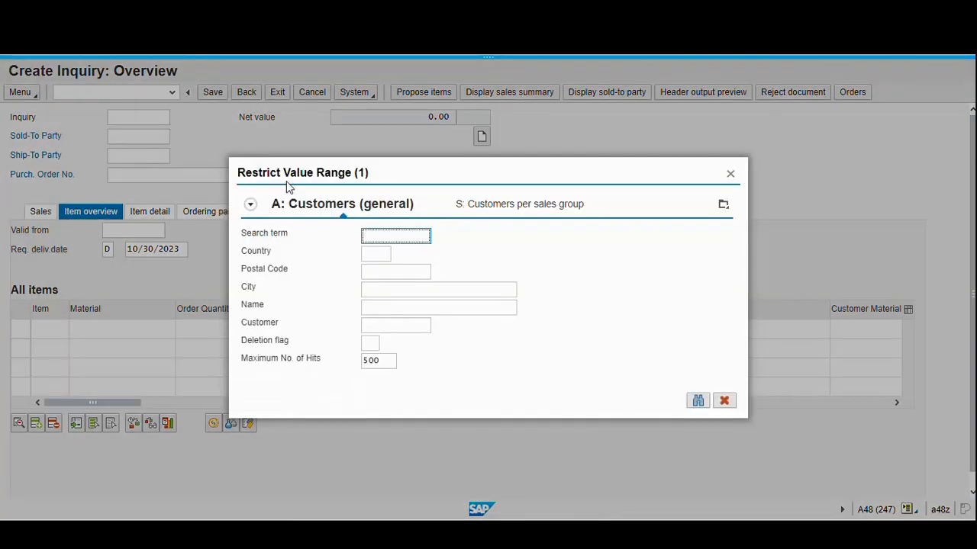
text(1)
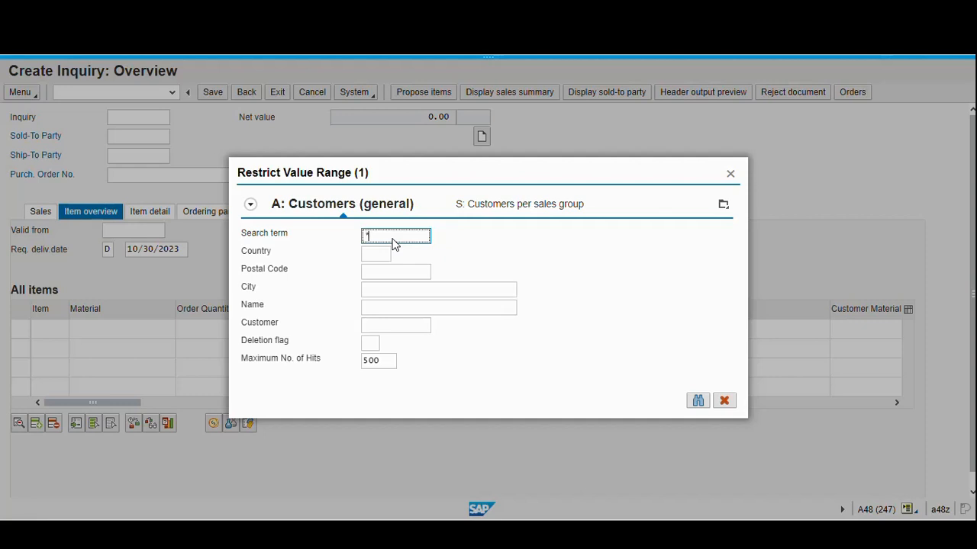
text(110)
click(369, 292)
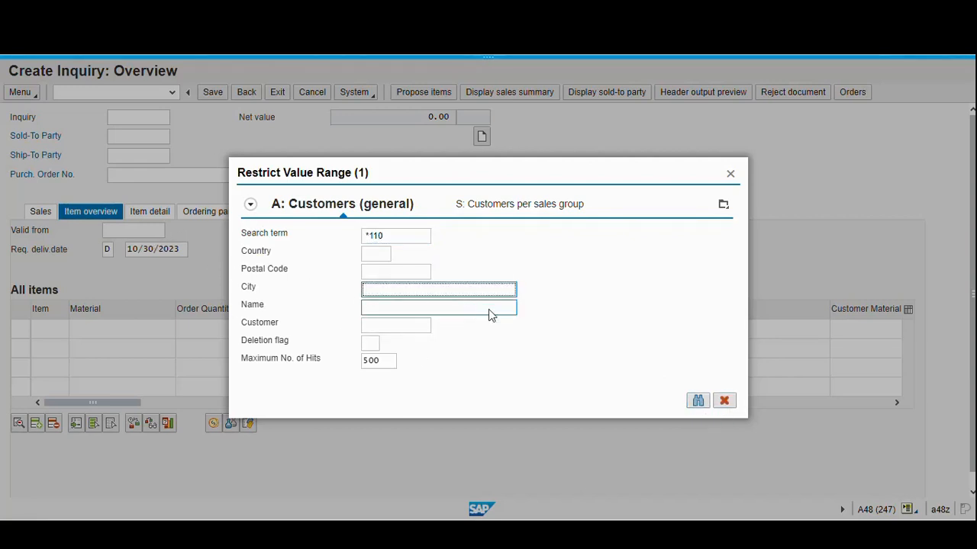
text(Orlando)
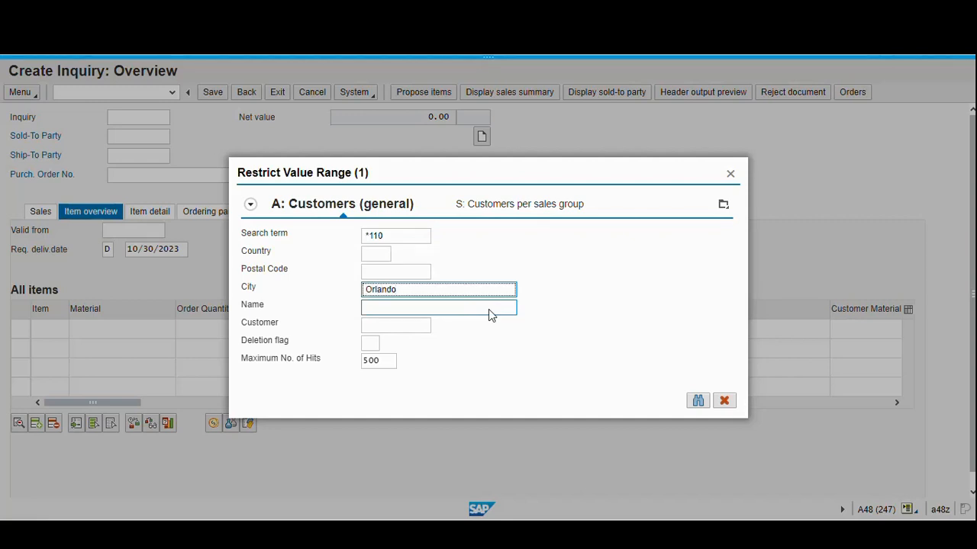
click(380, 315)
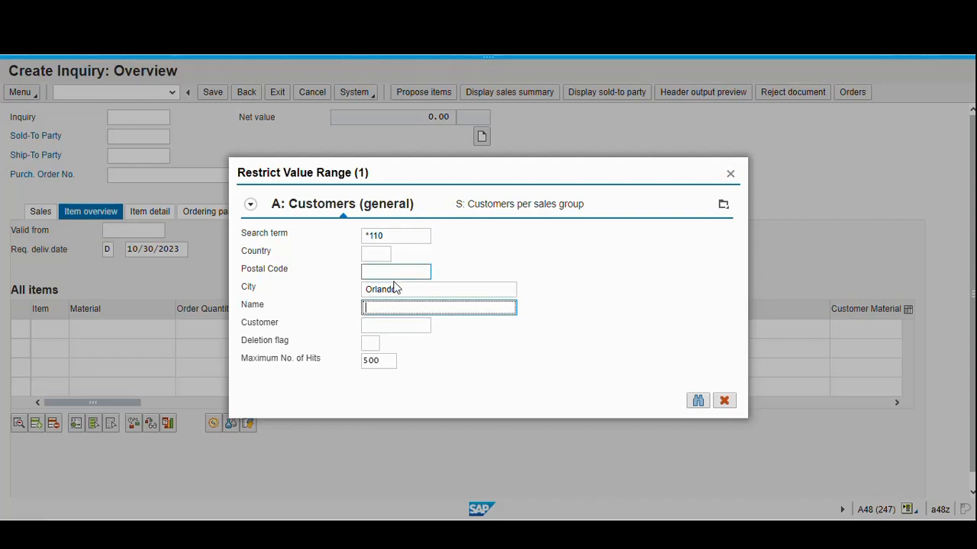
click(374, 258)
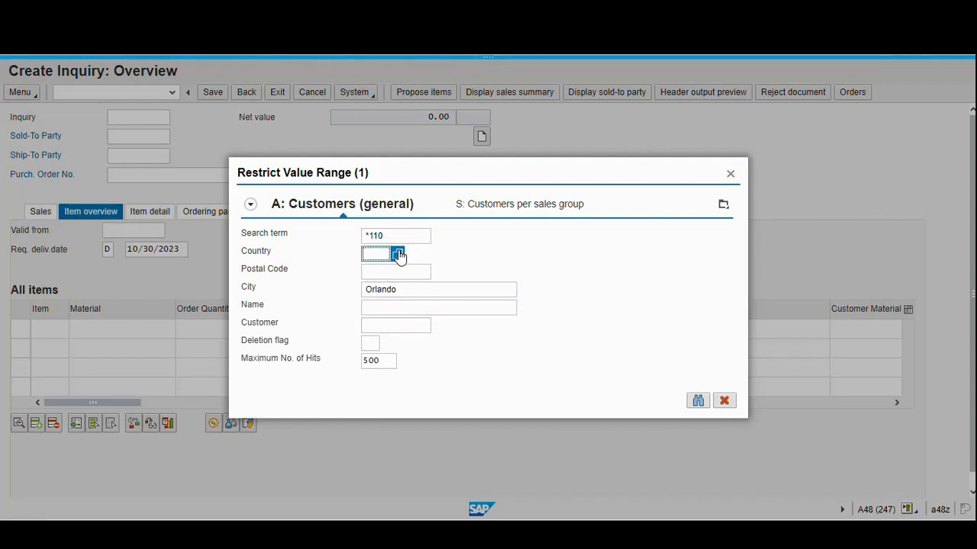
text(US)
click(539, 260)
click(698, 404)
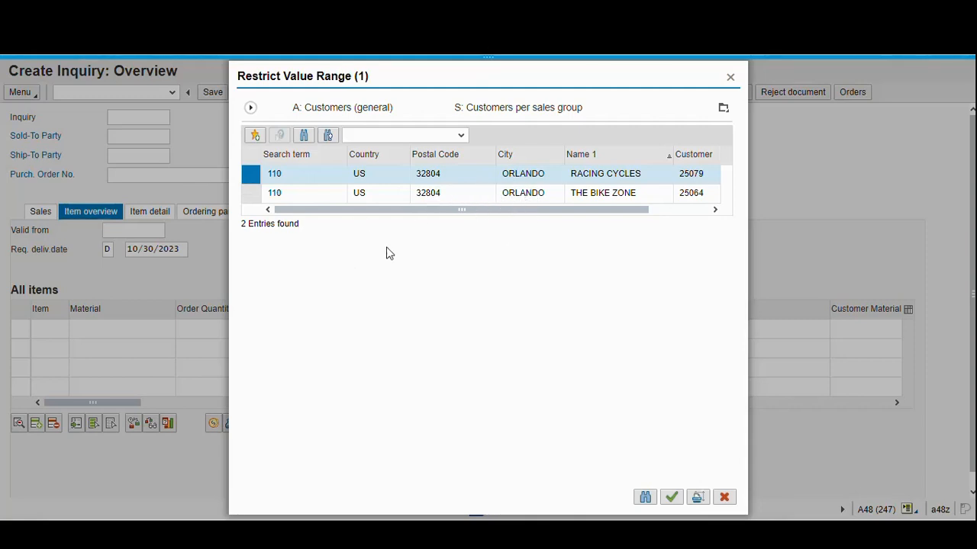
double_click(594, 200)
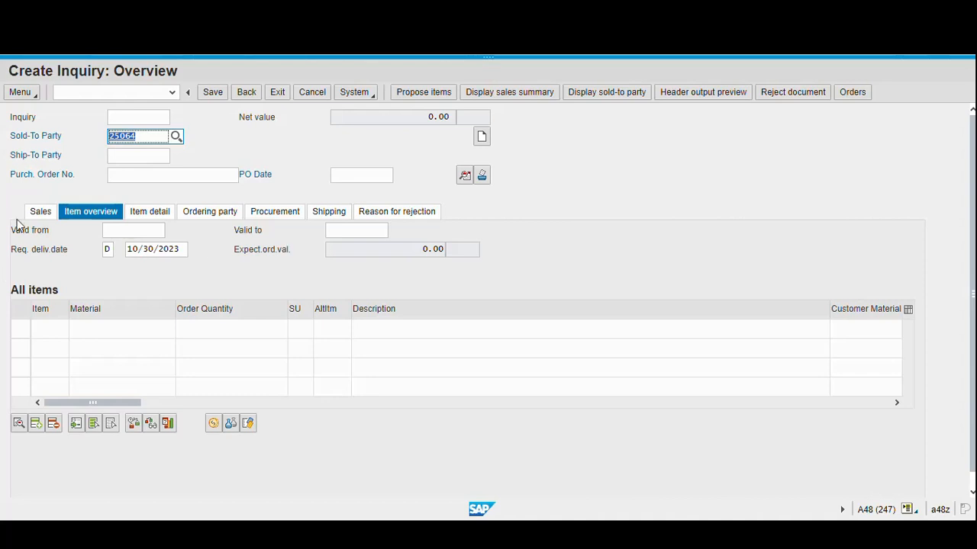
- Fill in the customer's purchase order number in the inquiry header
click(125, 176)
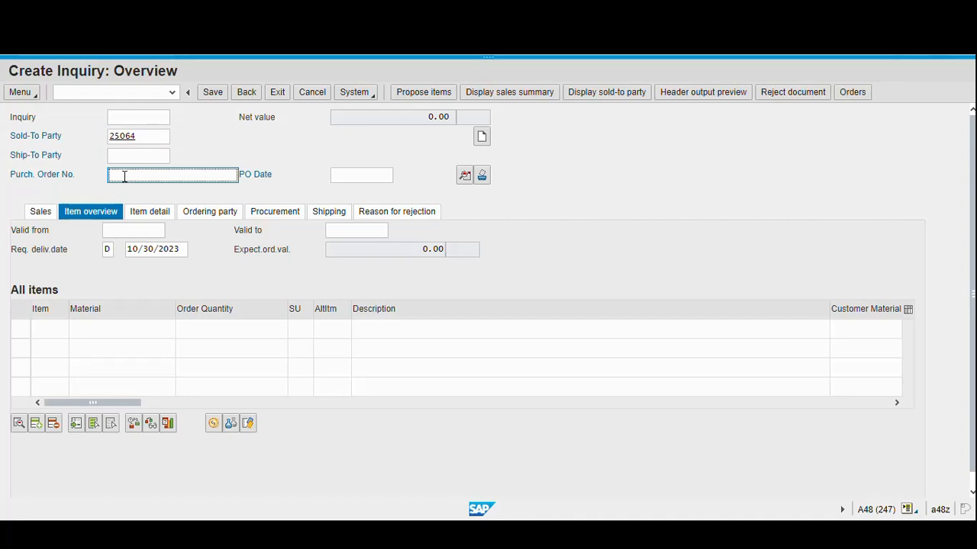
text(110)
double_click(370, 178)
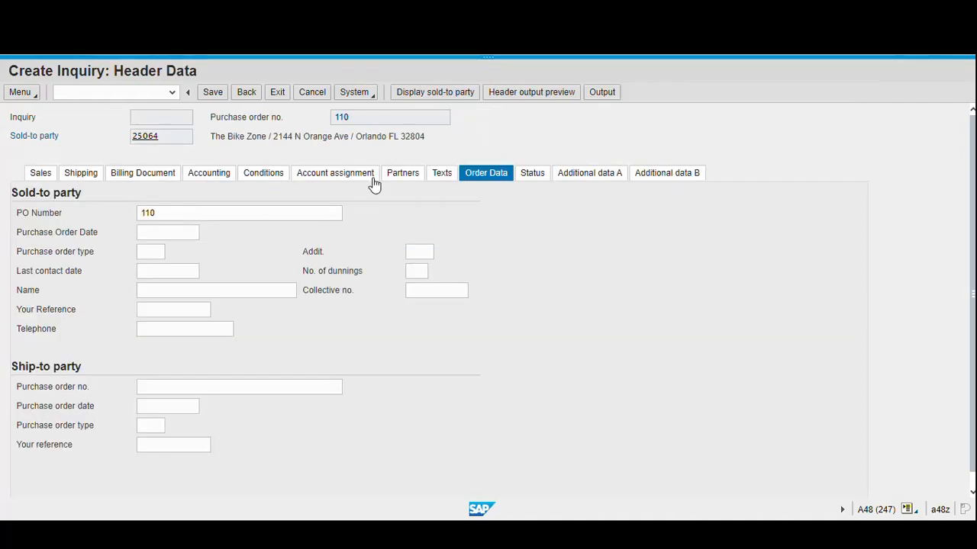
click(335, 173)
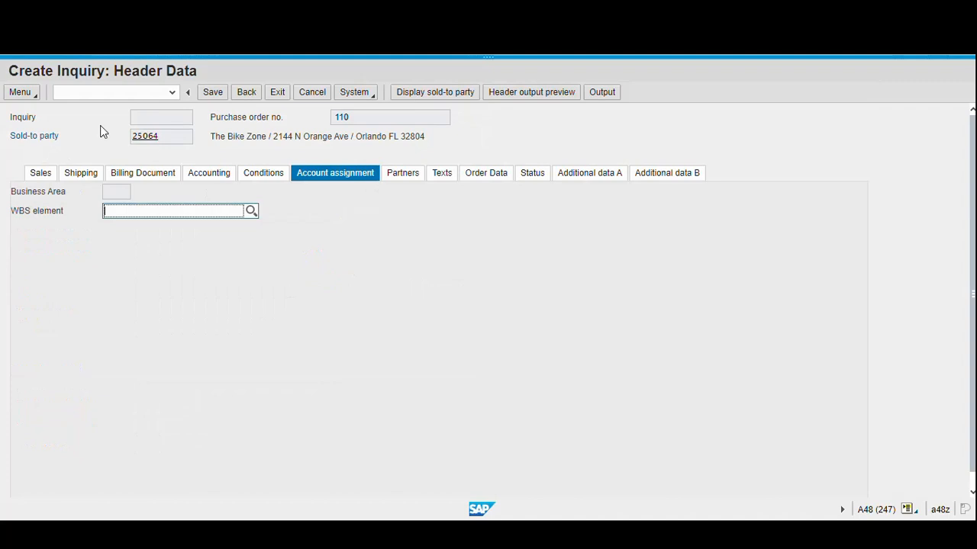
click(244, 93)
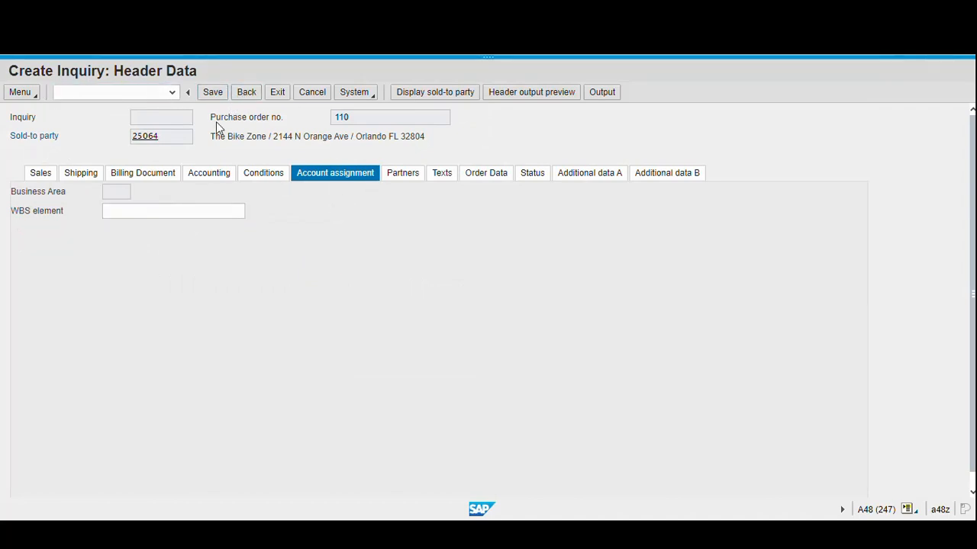
- Set the inquiry's PO date to 10/30/2023
click(373, 177)
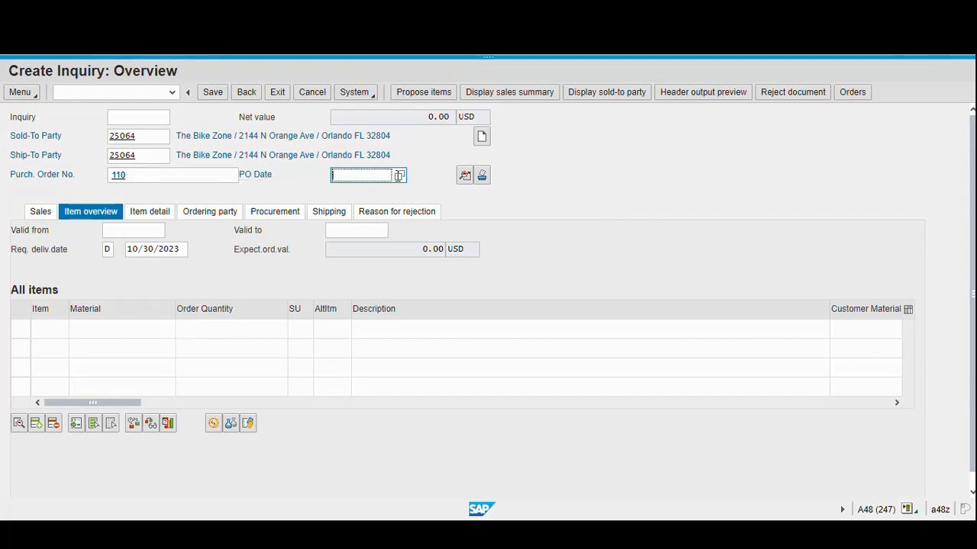
click(397, 178)
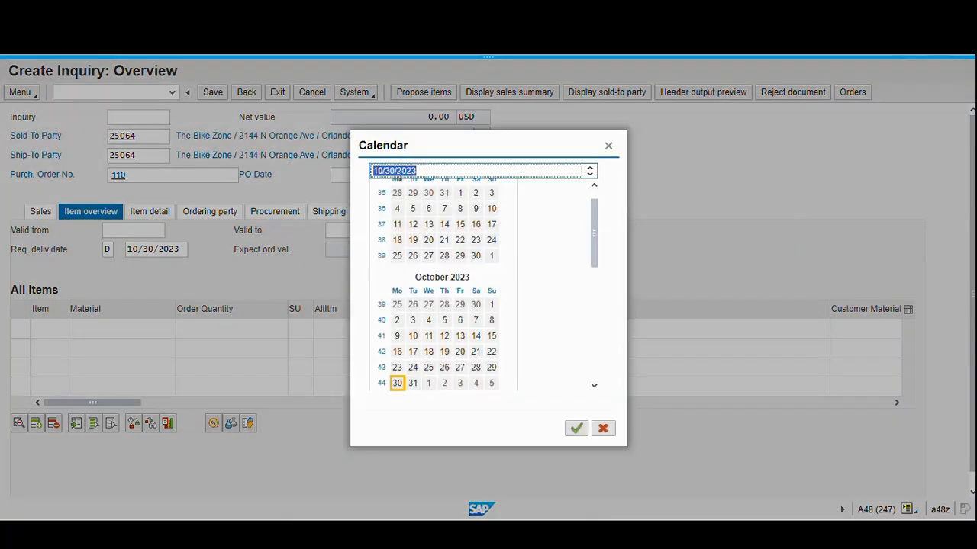
click(396, 385)
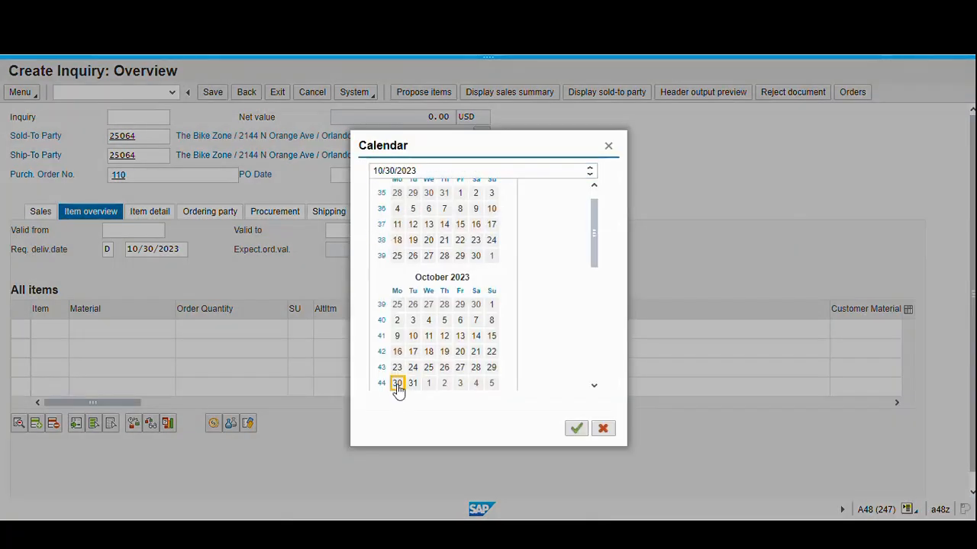
double_click(397, 386)
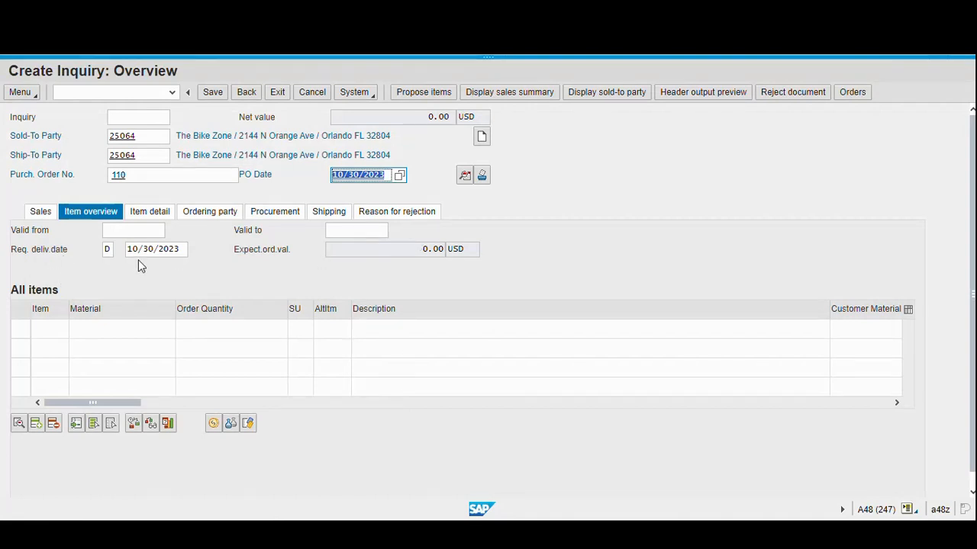
- Set the inquiry's Valid from date to 10/30/2023
click(119, 231)
click(118, 231)
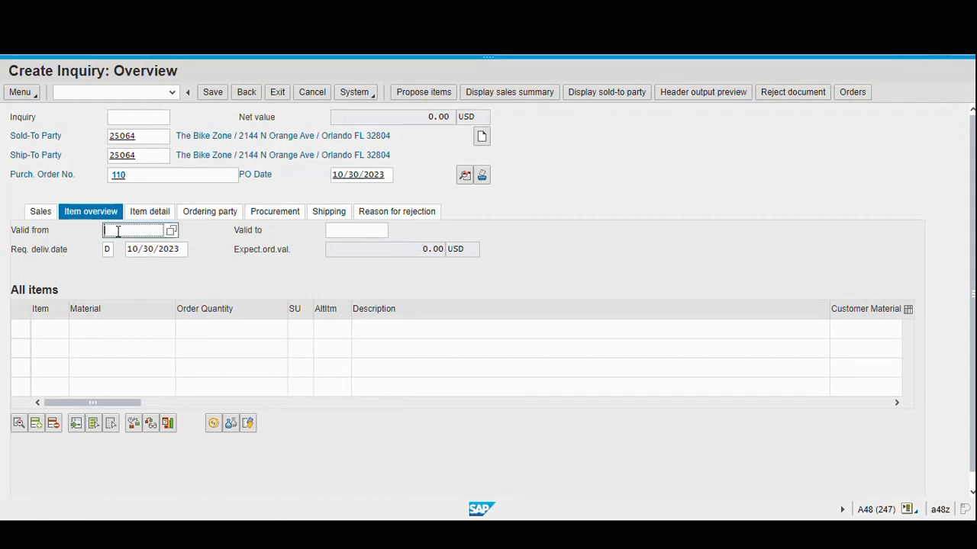
click(172, 232)
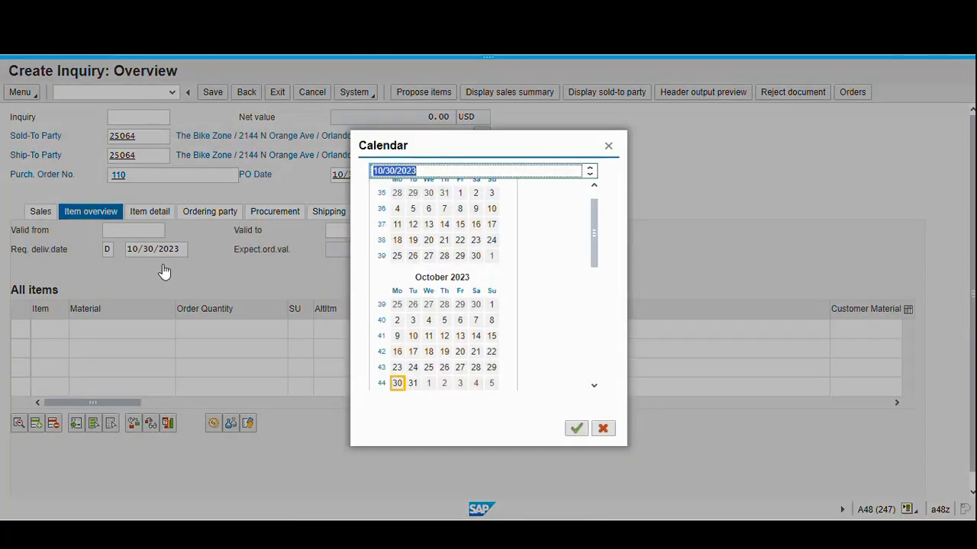
click(397, 383)
key(Return)
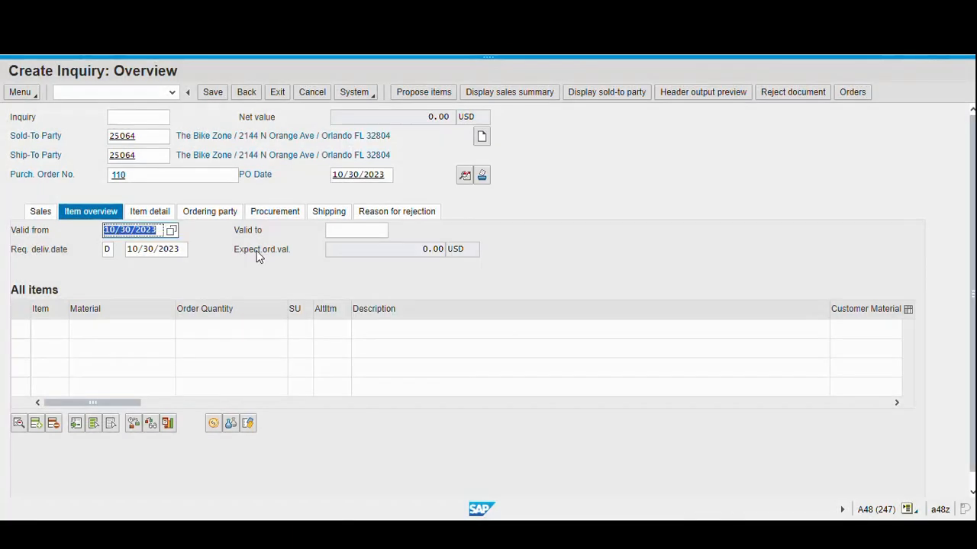
- Set the inquiry's Valid to date to 11/30/2023
key(Tab)
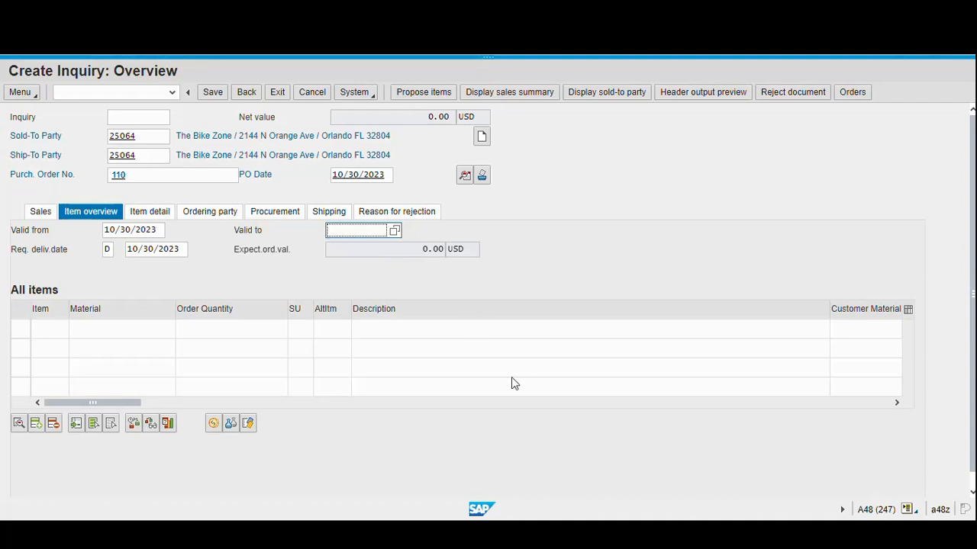
key(F4)
click(595, 388)
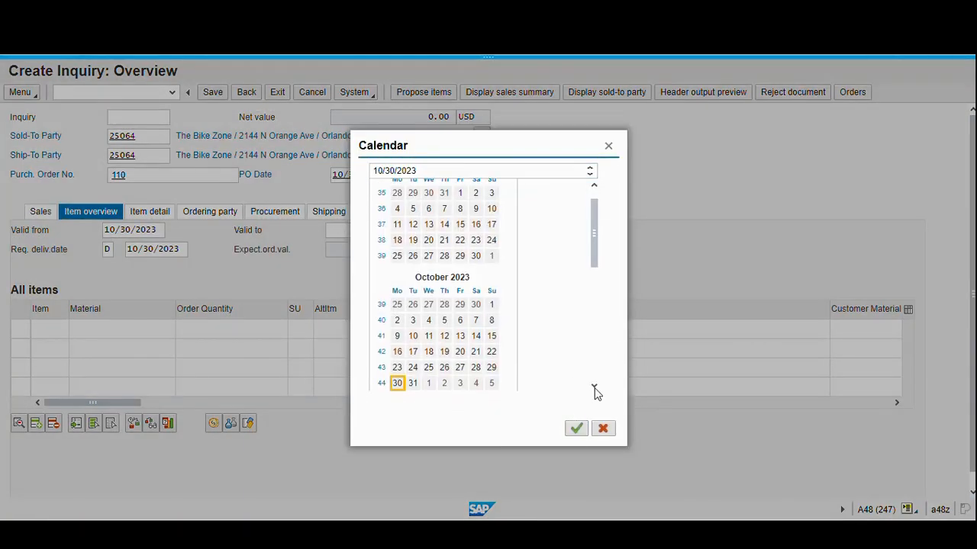
click(595, 389)
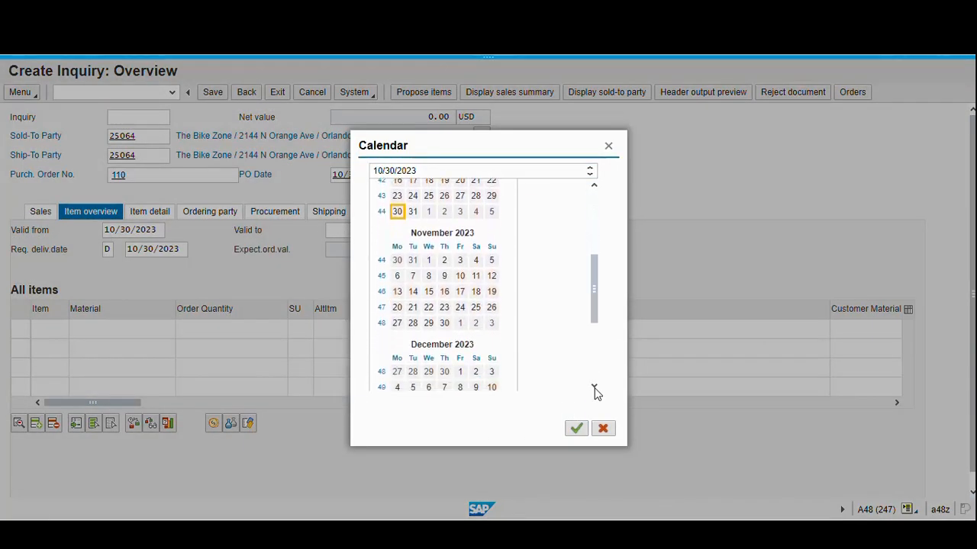
double_click(444, 323)
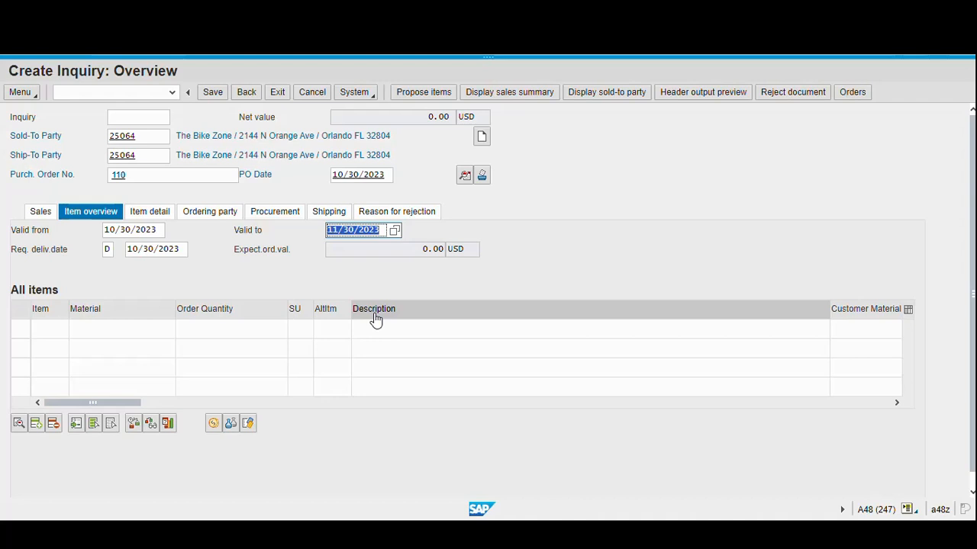
- Search materials matching *110 and enter Deluxe Touring Bike (black), DXTR1110, as the inquiry's first item
click(138, 334)
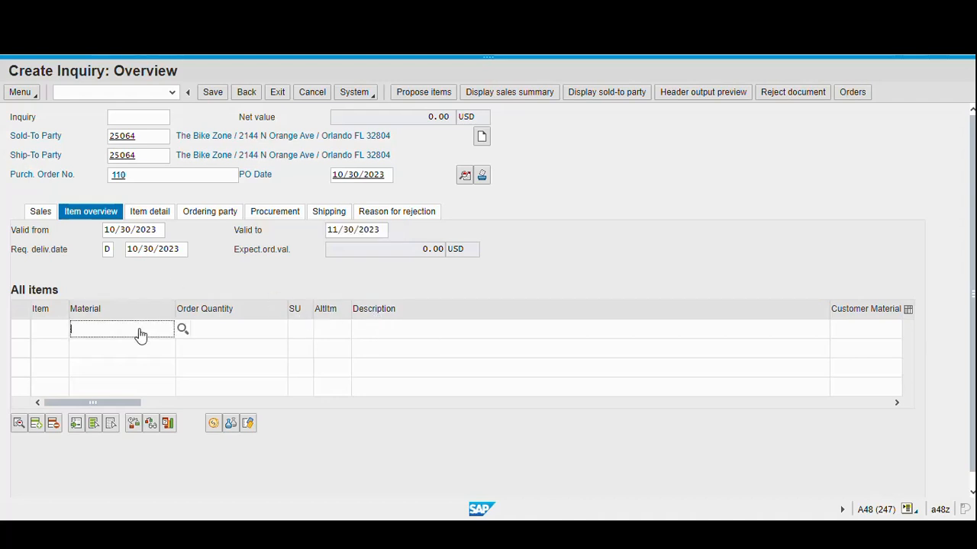
click(182, 330)
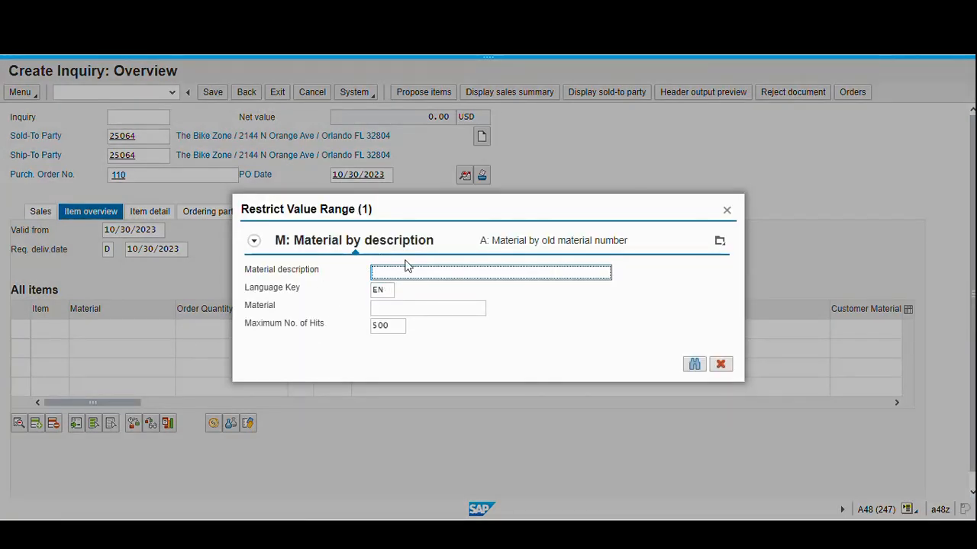
click(380, 308)
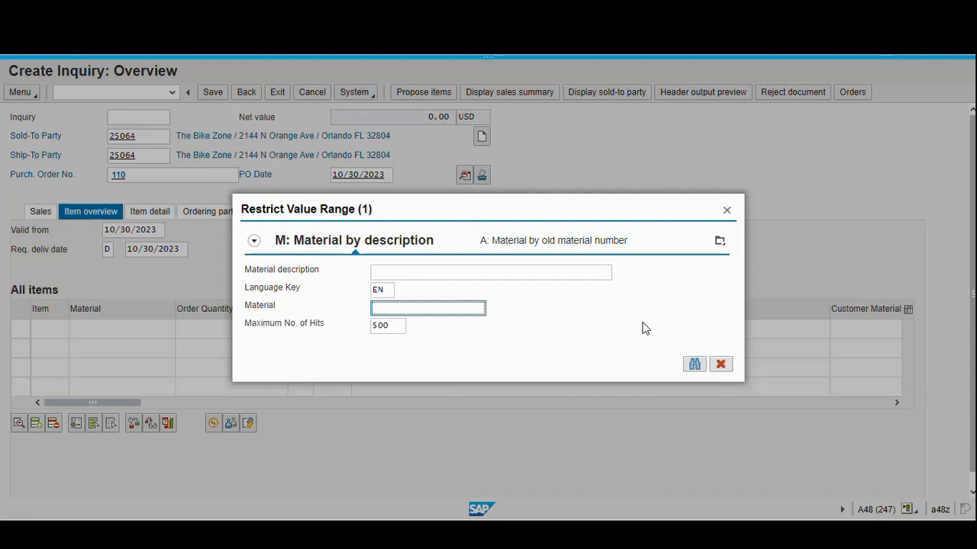
text(11)
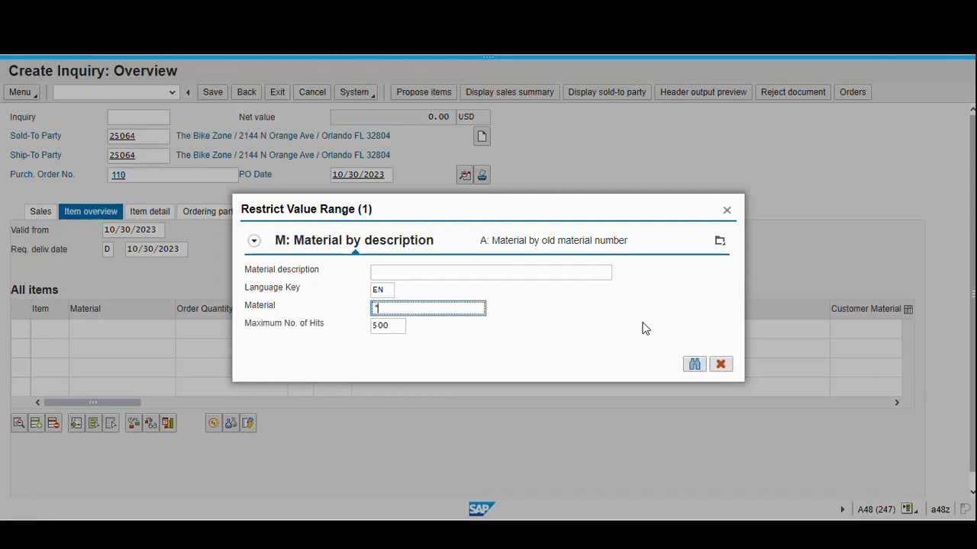
key(BackSpace)
text(*)
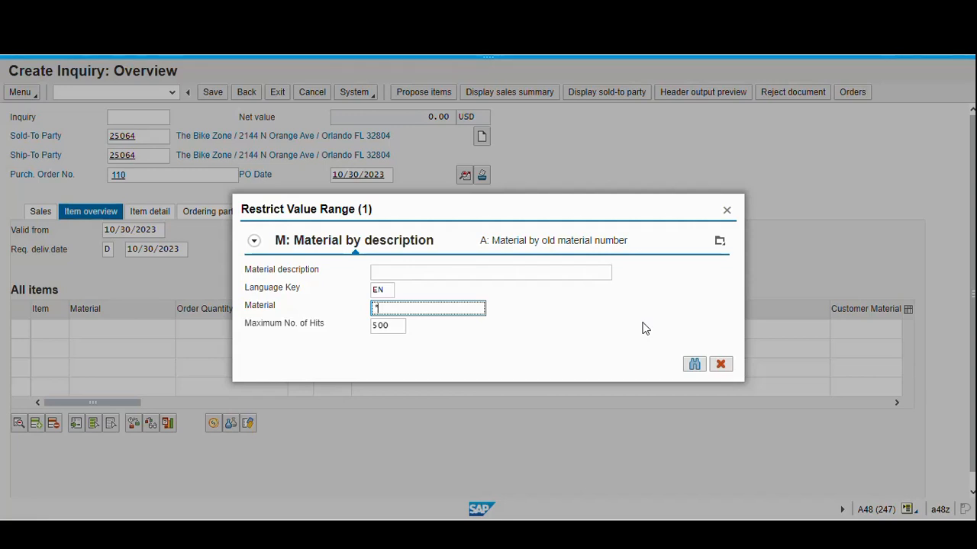
text(110)
click(695, 366)
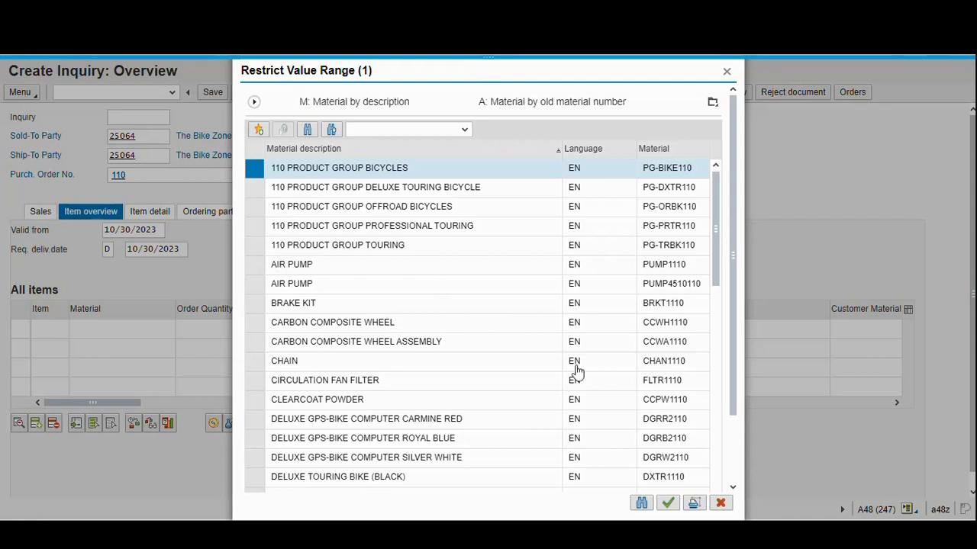
click(304, 479)
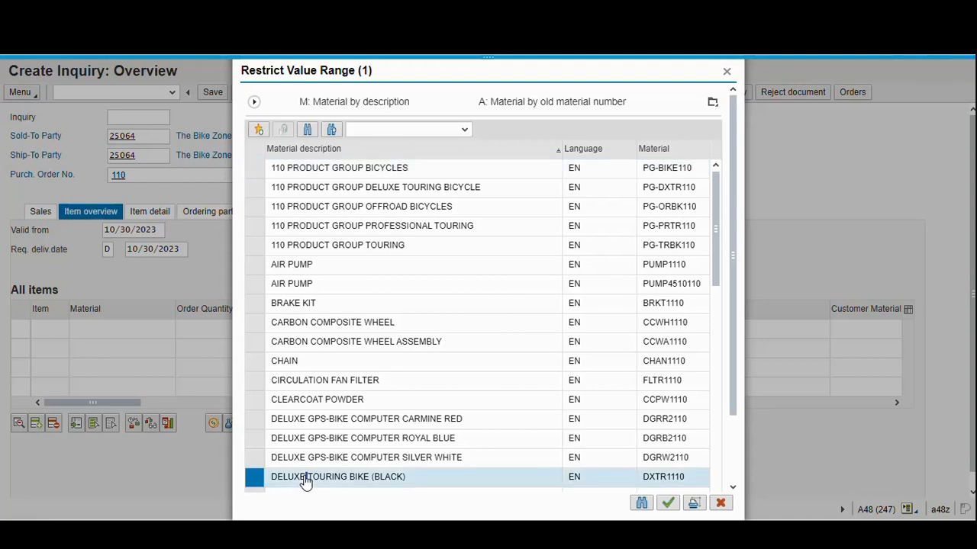
double_click(304, 479)
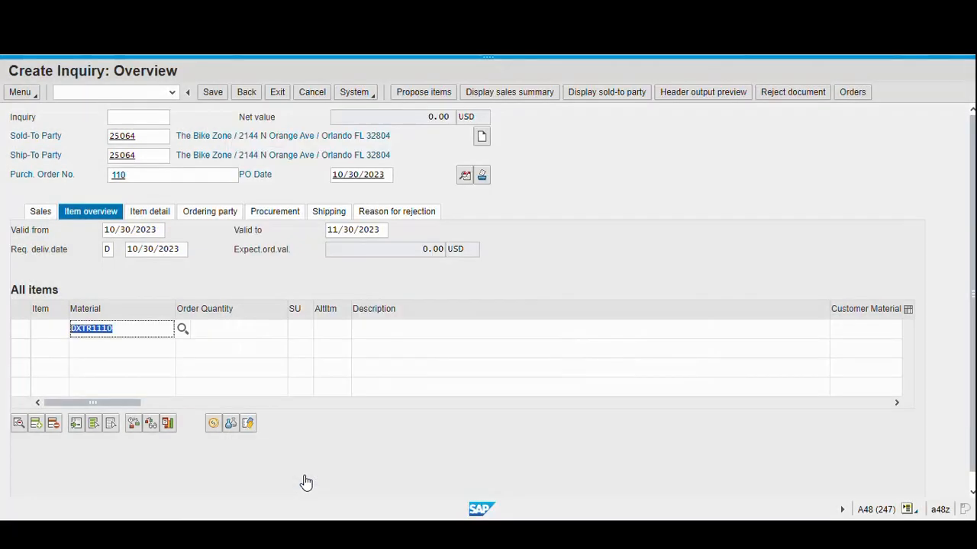
- Look up materials matching *110 and add Professional Touring Bike (black), PRTR1110, as the inquiry's second item
click(115, 351)
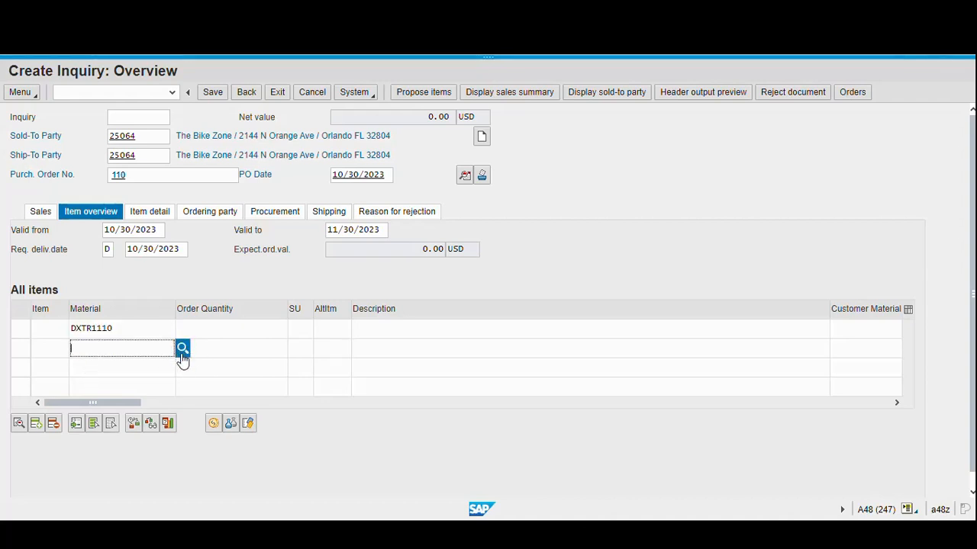
click(183, 356)
click(416, 306)
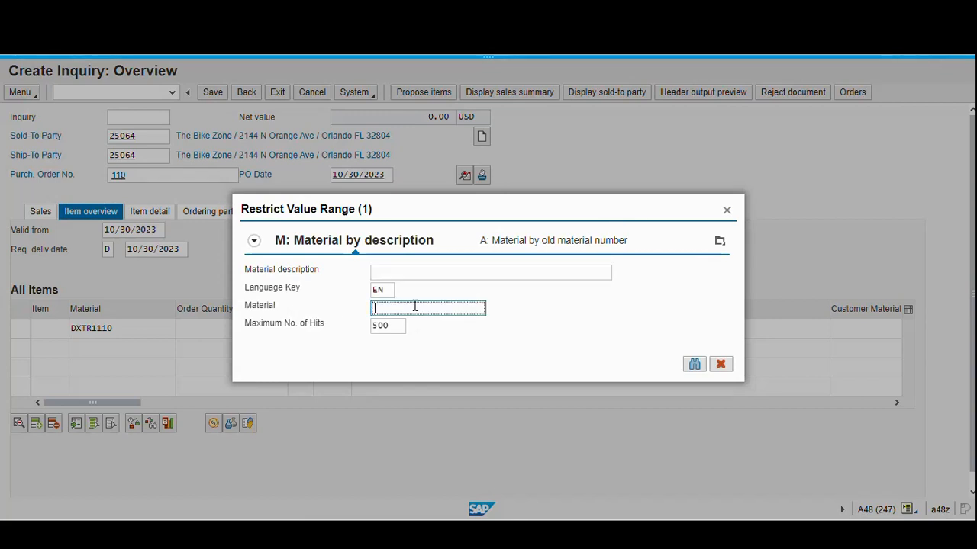
text(*110)
click(692, 365)
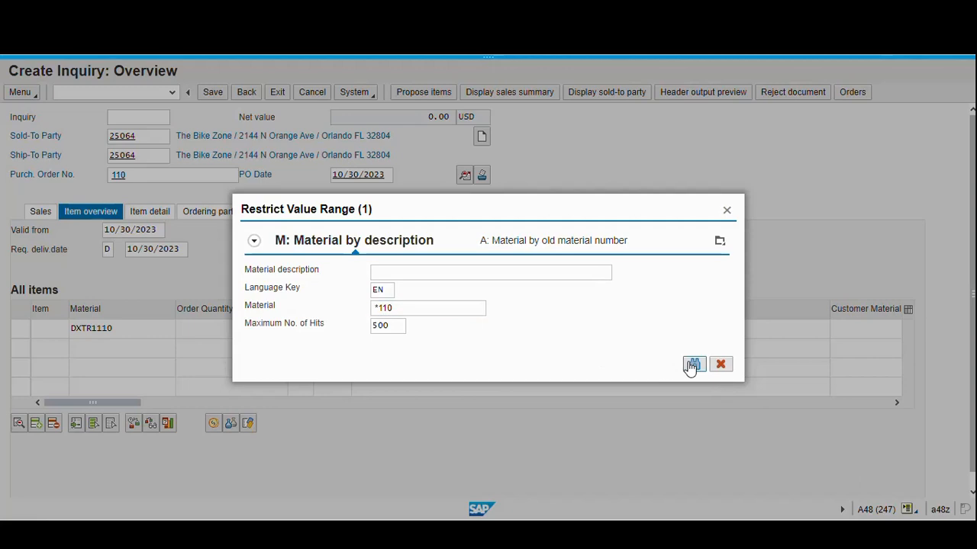
scroll(338, 377, down, 8)
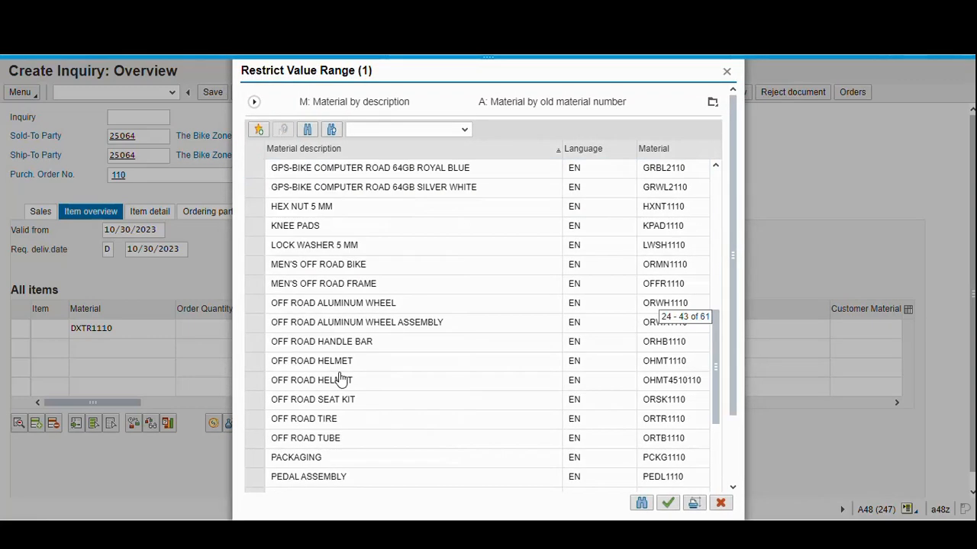
scroll(341, 379, down, 2)
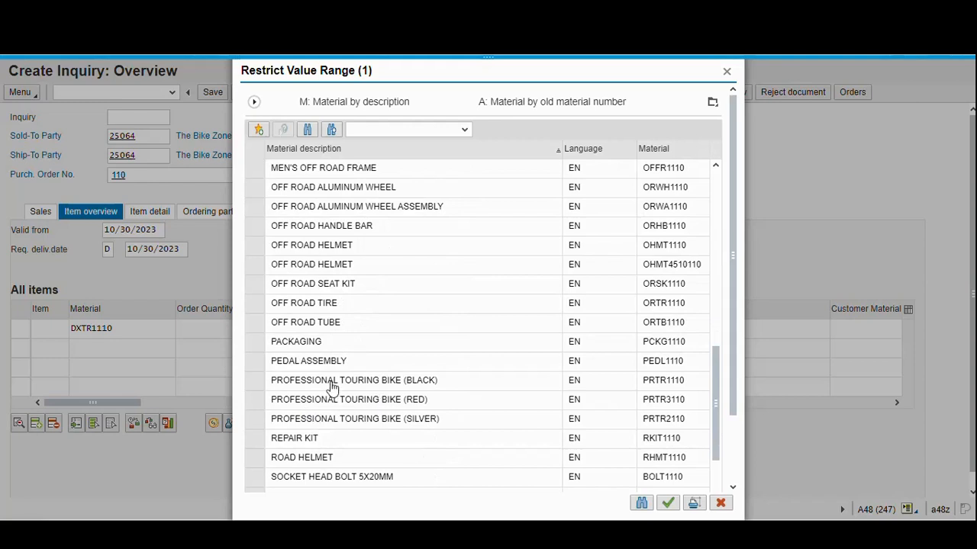
double_click(332, 385)
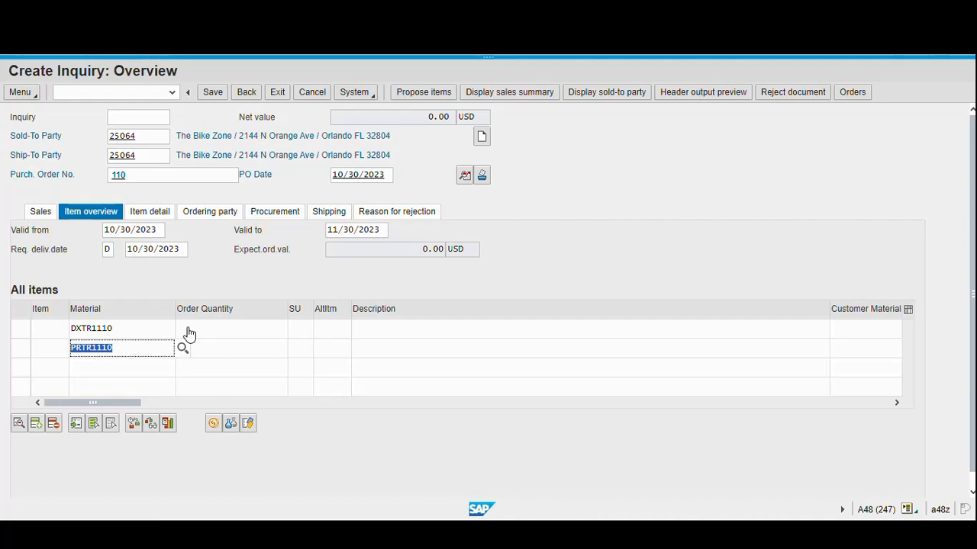
- Set the order quantities to 5 for DXTR1110 and 2 for PRTR1110
click(197, 330)
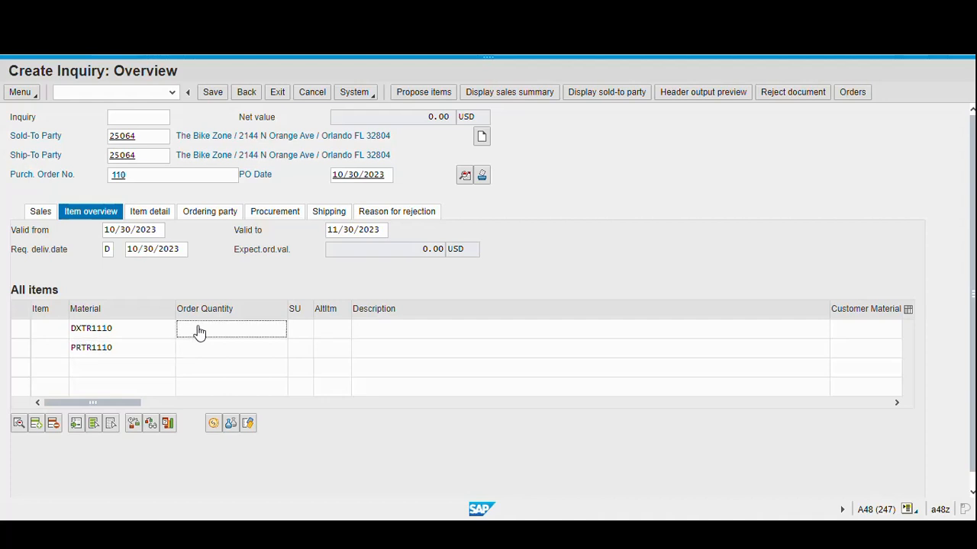
text(5)
click(208, 351)
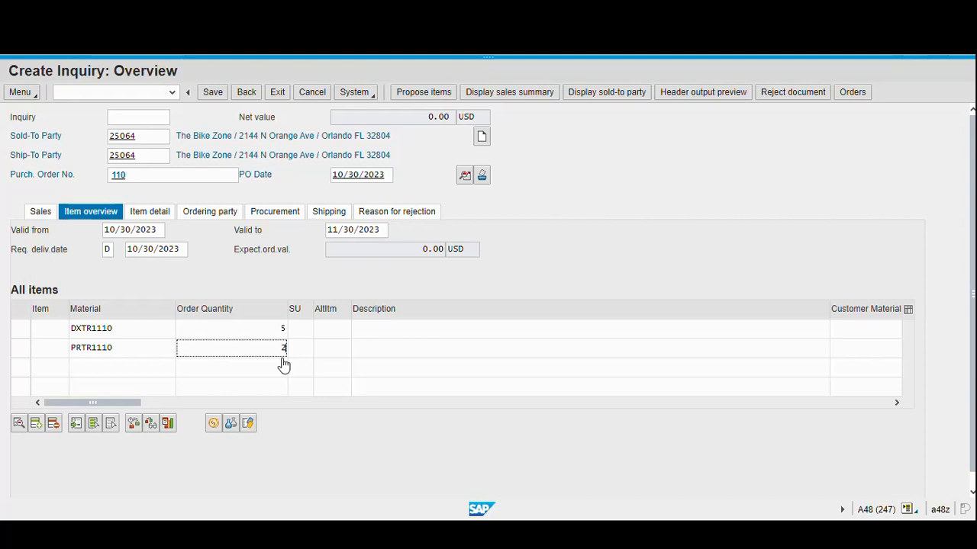
key(Return)
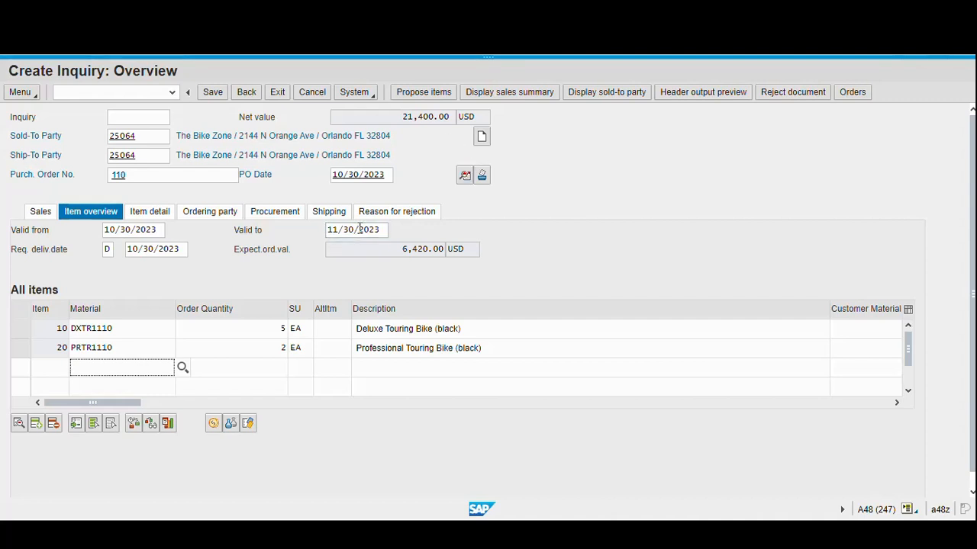
- Set the order probability to 70 for both inquiry items and update the document
click(897, 404)
click(898, 404)
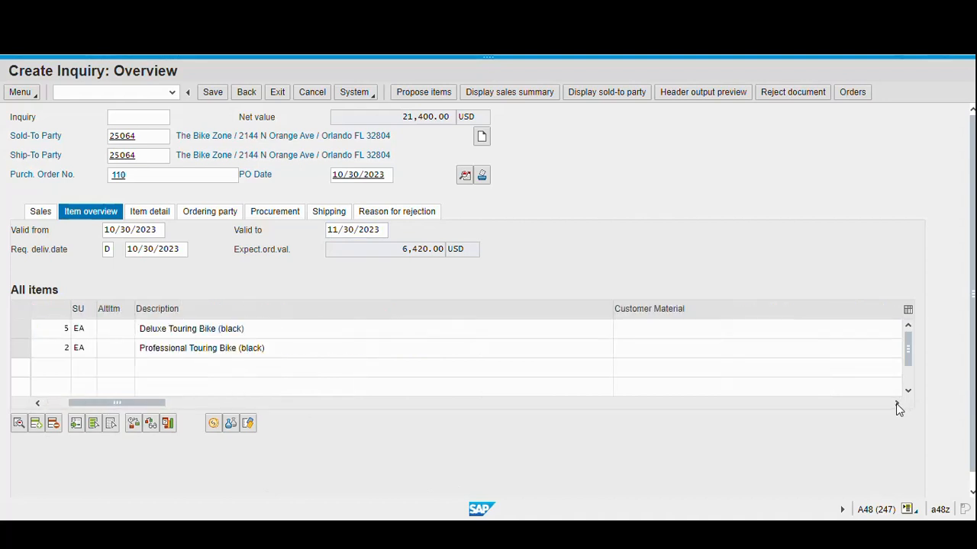
click(898, 404)
click(897, 404)
click(897, 405)
click(898, 404)
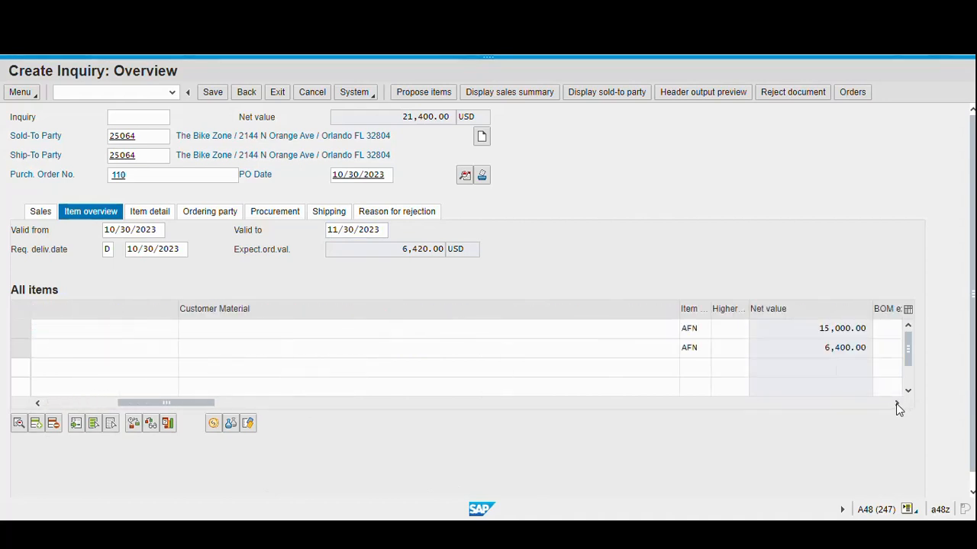
click(898, 404)
click(898, 404)
click(897, 405)
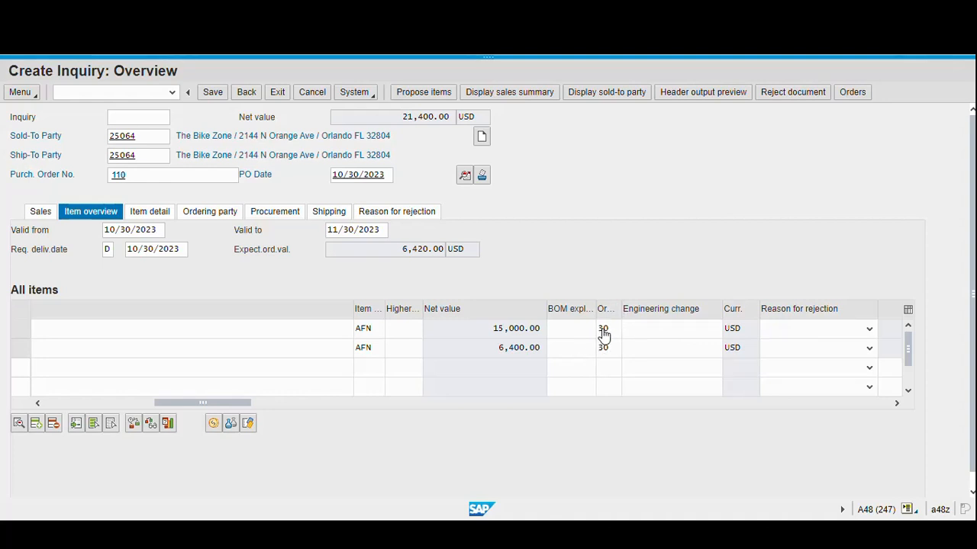
double_click(603, 332)
text(70)
double_click(604, 350)
text(70)
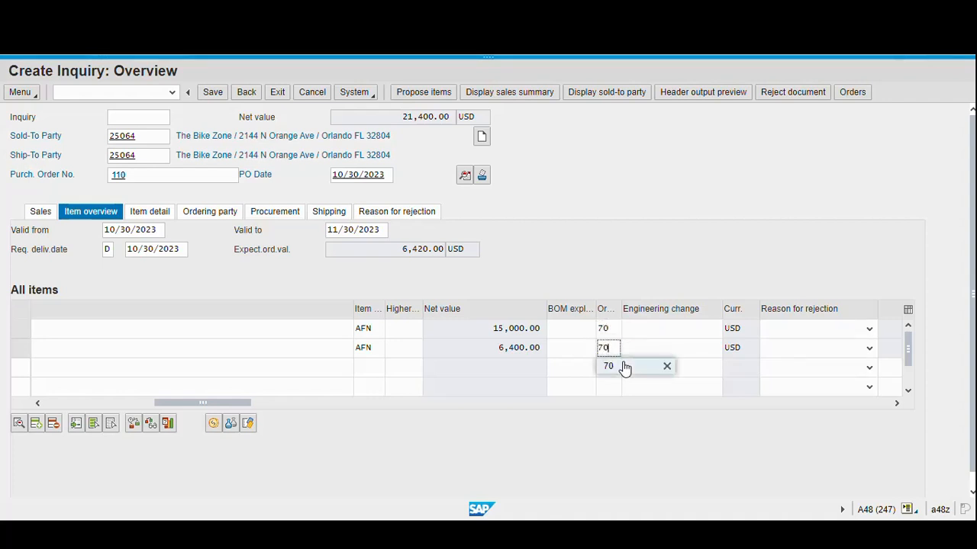
click(615, 366)
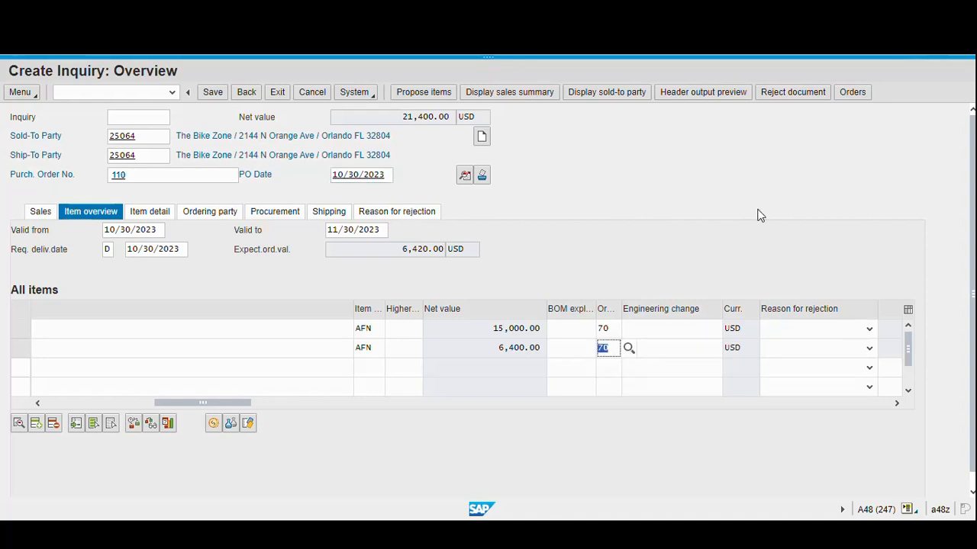
key(Return)
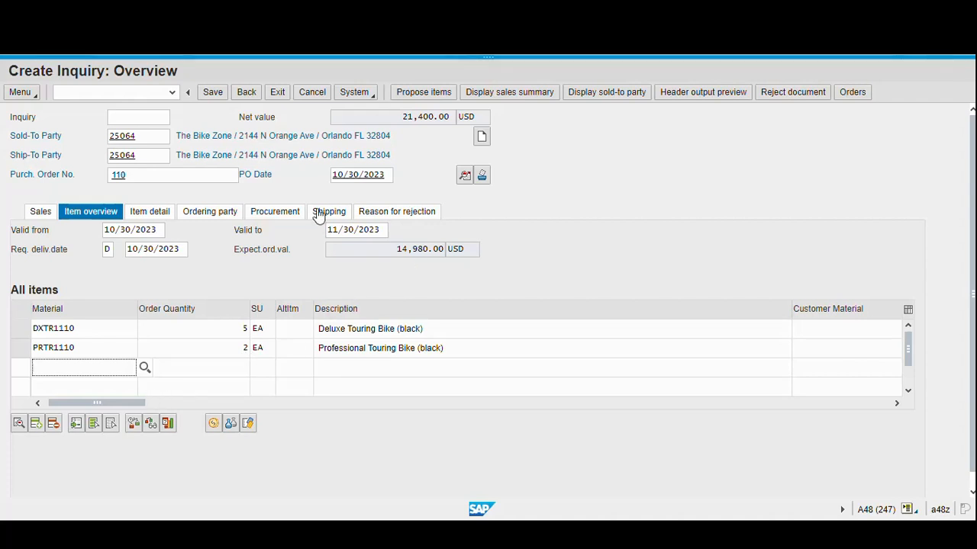
- Save the inquiry and return to the SAP Easy Access screen
click(209, 93)
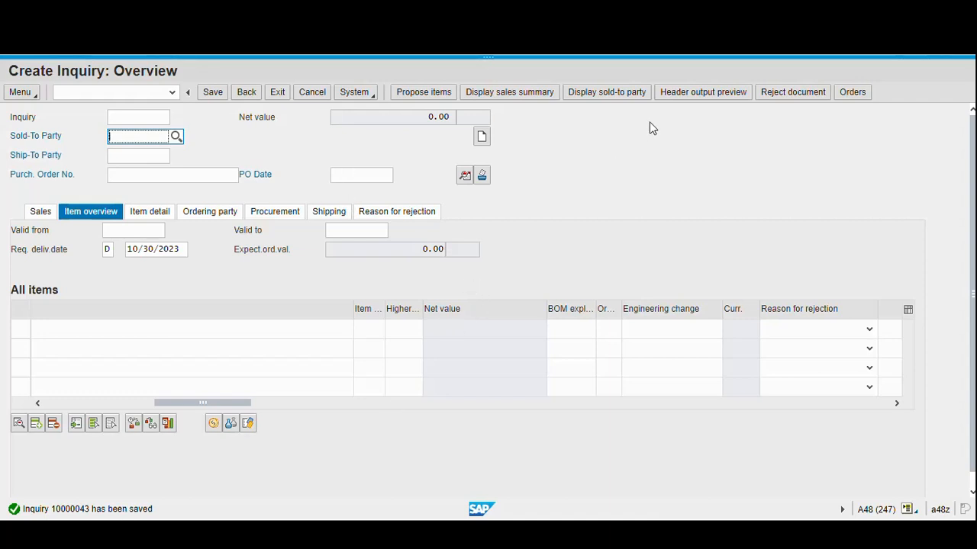
click(274, 98)
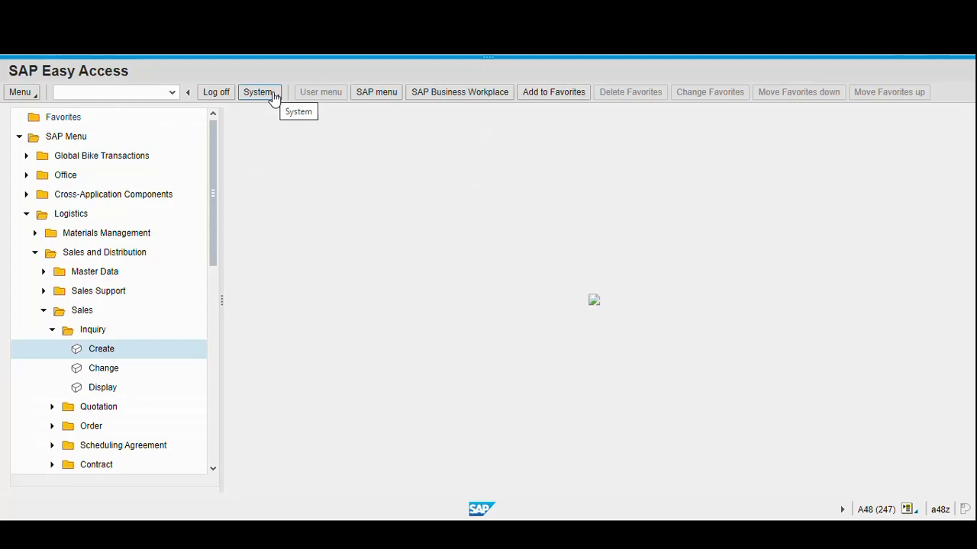
- Collapse the Inquiry folder and start the Create transaction for quotations under Sales and Distribution
click(52, 331)
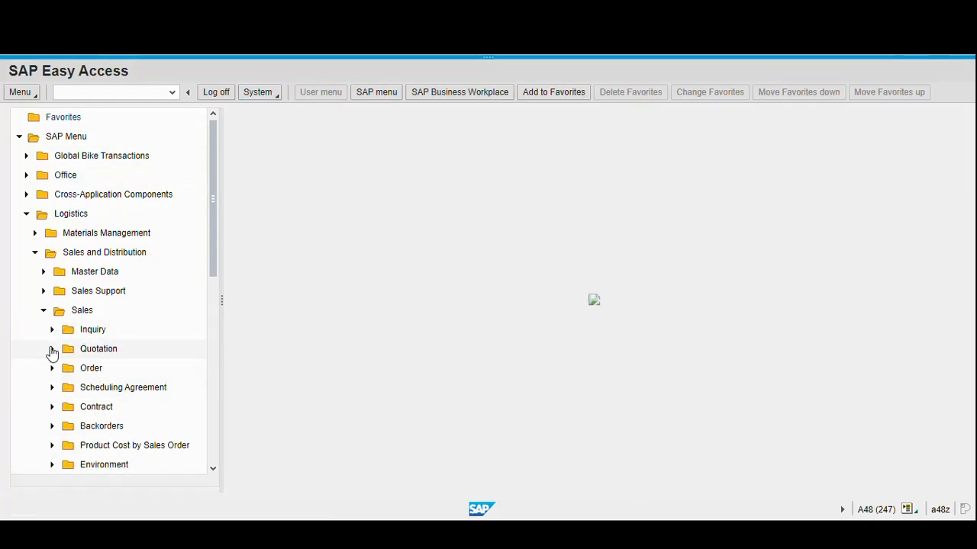
click(52, 349)
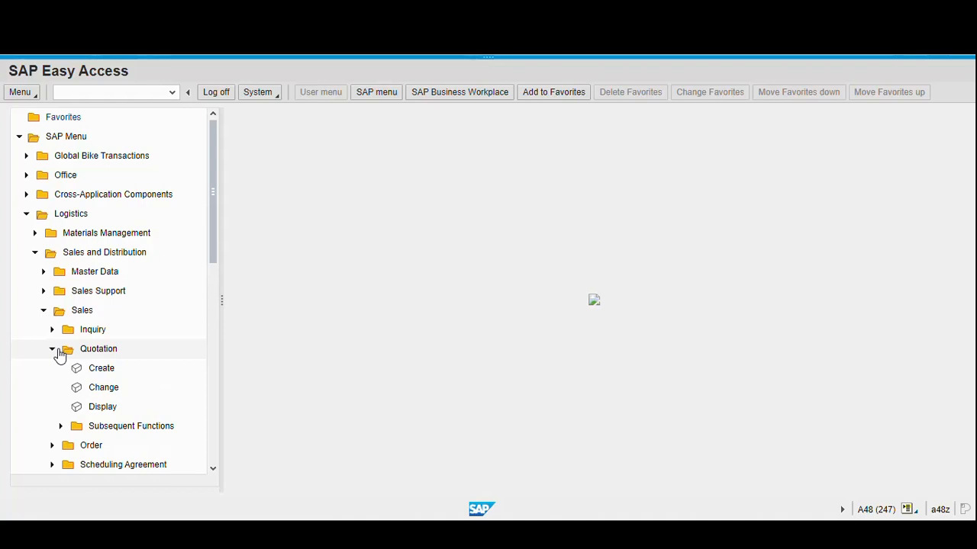
click(105, 374)
double_click(106, 376)
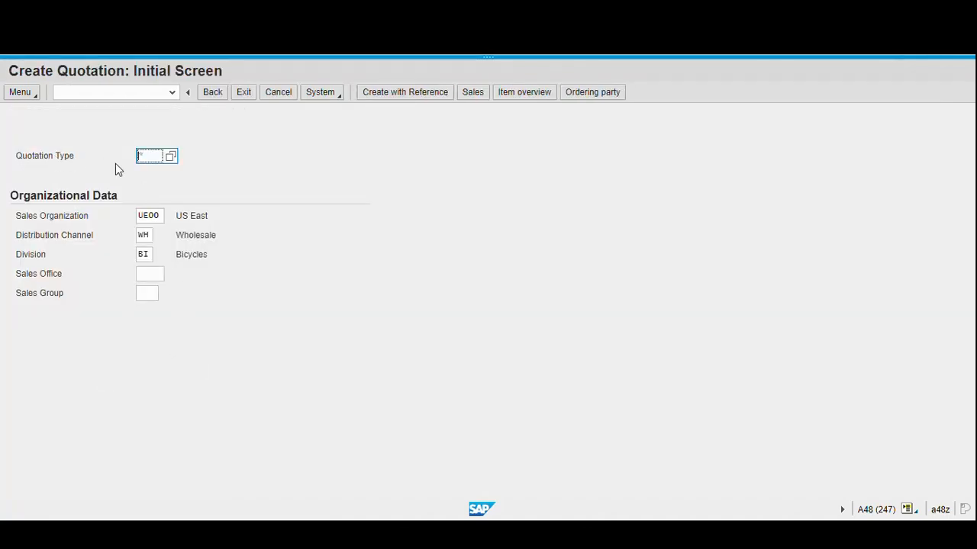
- Choose quotation type QT (Quotation) on the Create Quotation initial screen
click(171, 157)
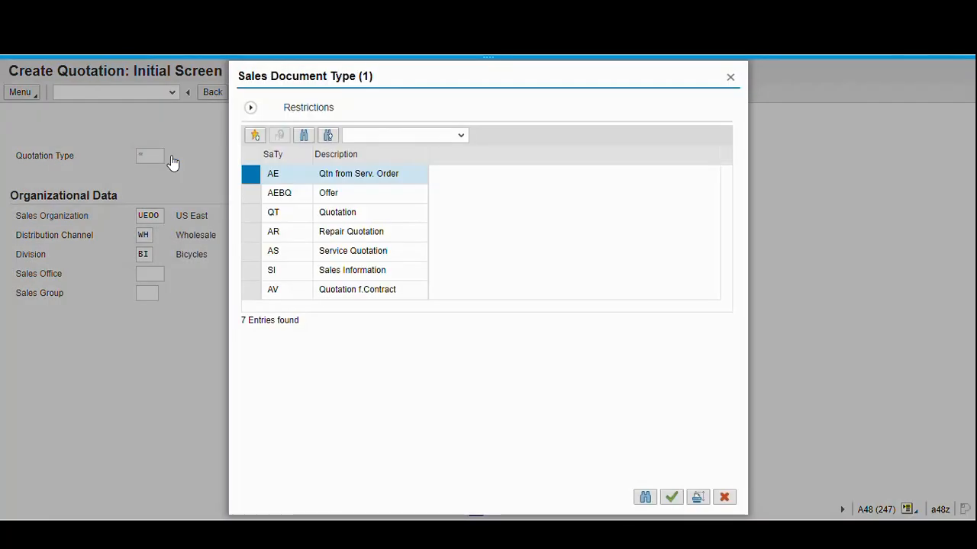
click(273, 219)
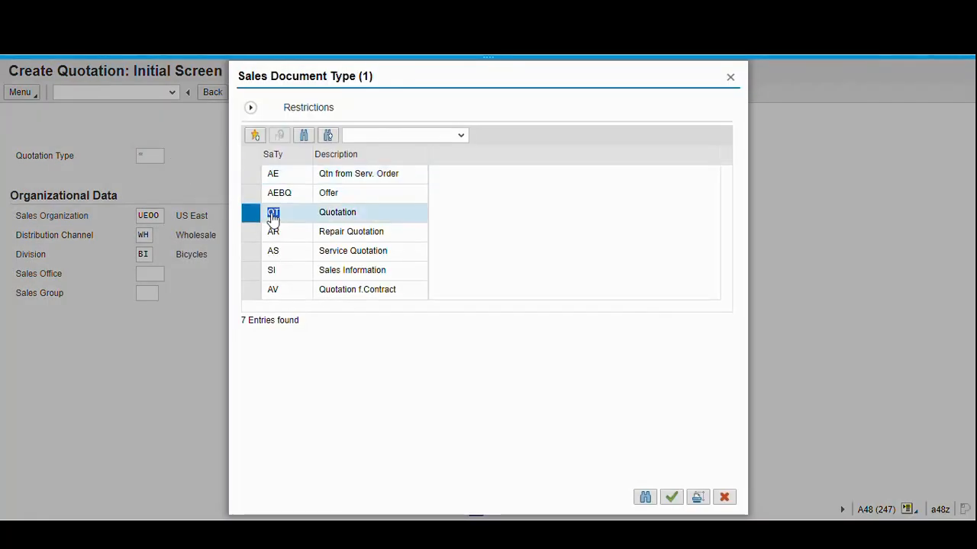
double_click(273, 218)
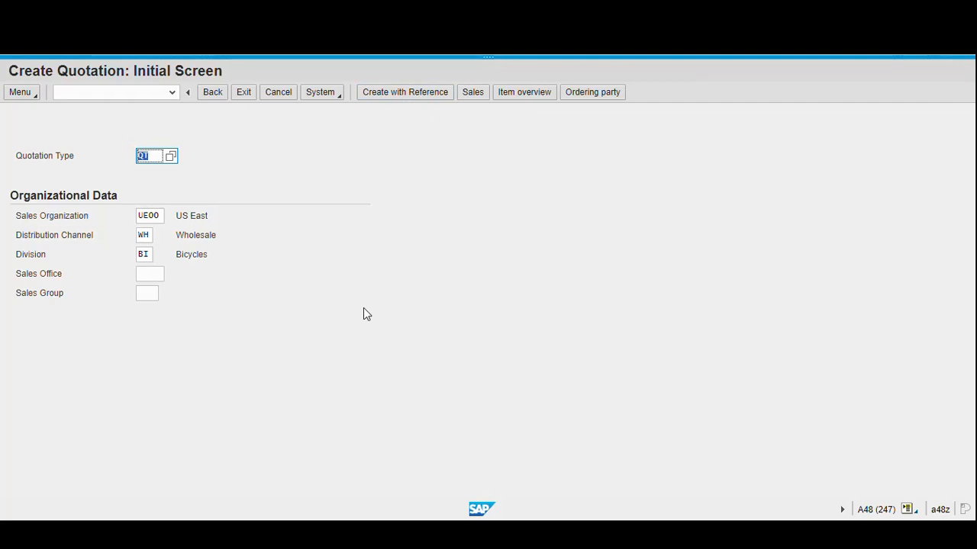
key(Return)
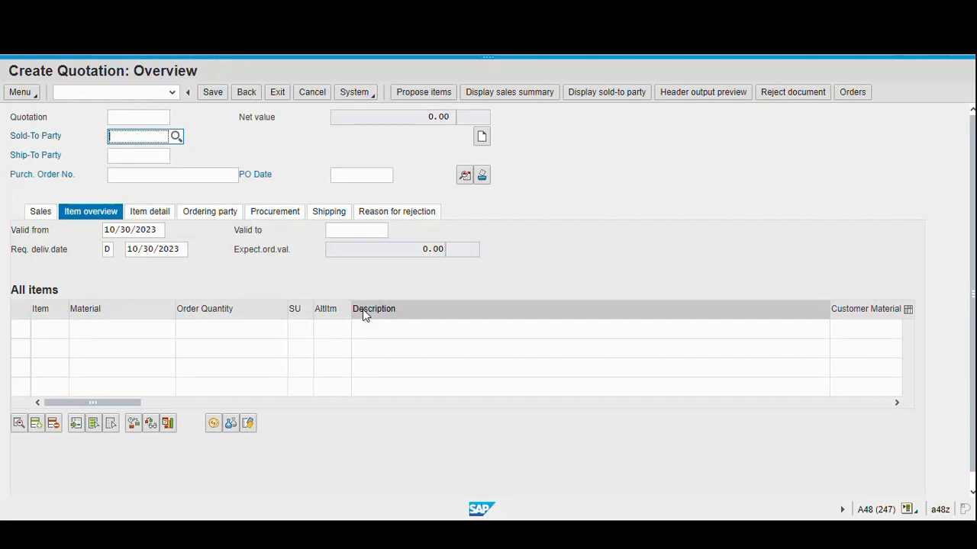
click(244, 94)
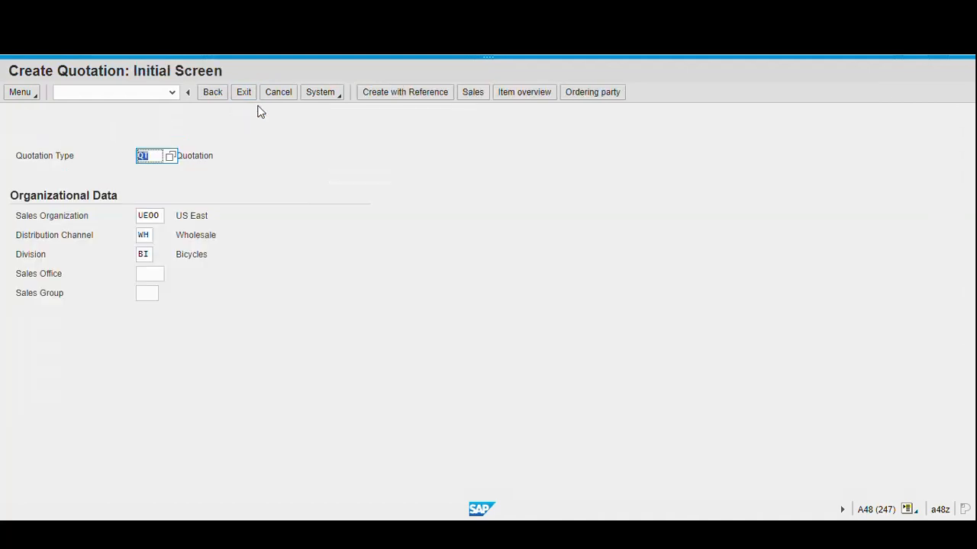
- Start creating the quotation with reference and search for the source inquiry by the customer's purchase order number
click(398, 100)
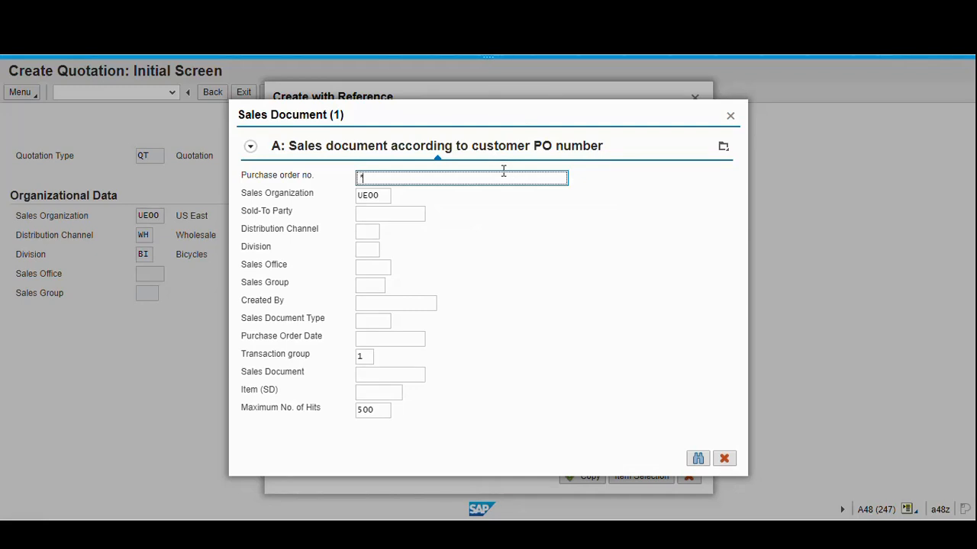
text(108)
key(BackSpace)
key(BackSpace)
text(10)
click(697, 459)
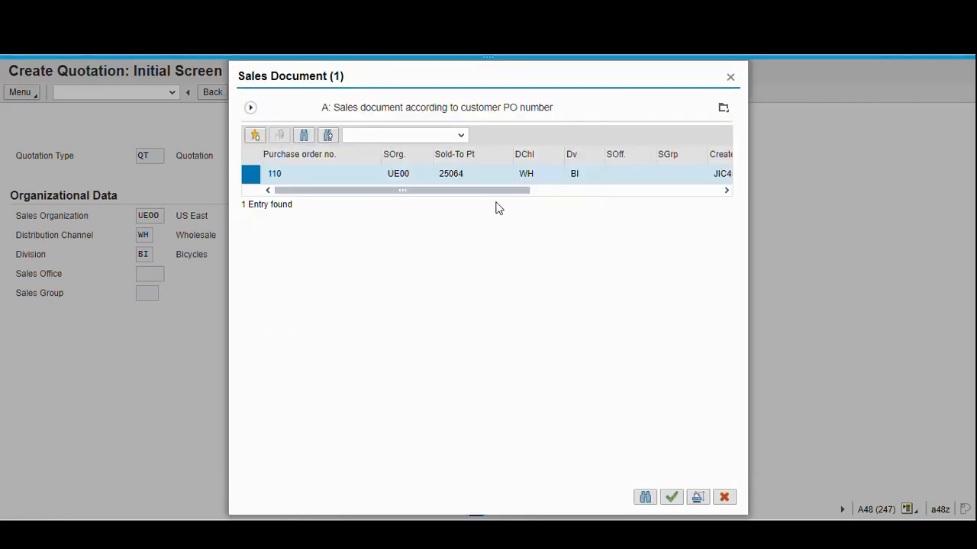
- Select the found inquiry as the reference document and copy it into the new quotation
drag(471, 191, 686, 201)
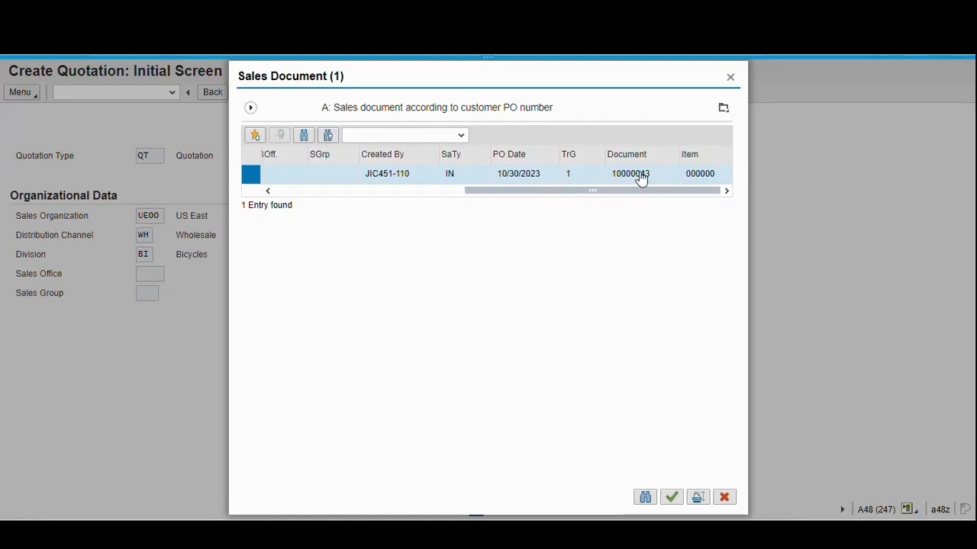
double_click(374, 176)
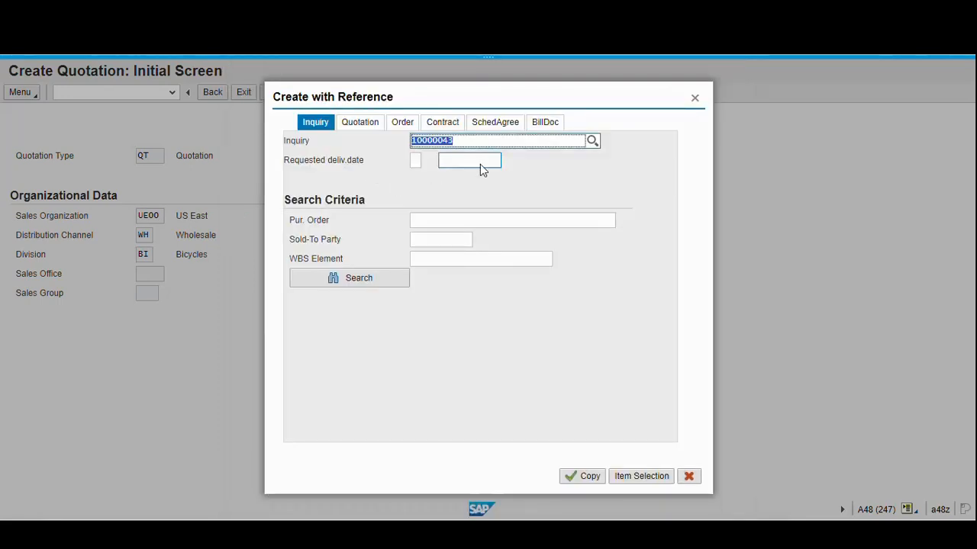
click(585, 478)
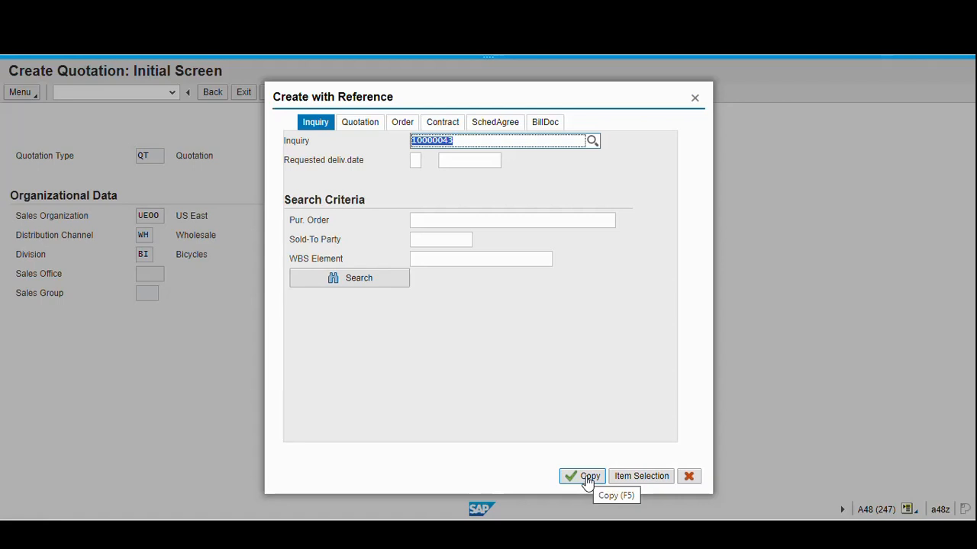
click(586, 480)
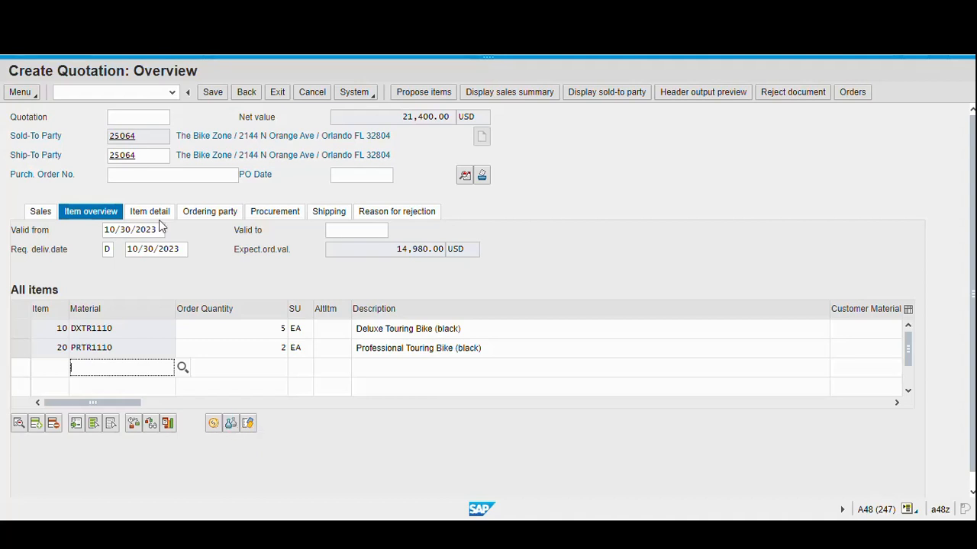
- Enter the customer's purchase order number in the quotation header and set the PO date to 10/30/2023
click(124, 175)
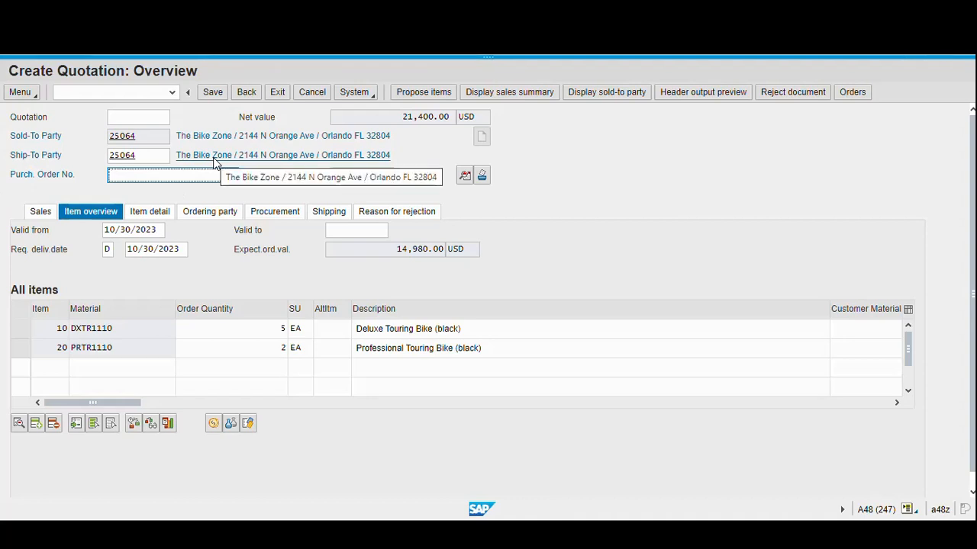
text(110)
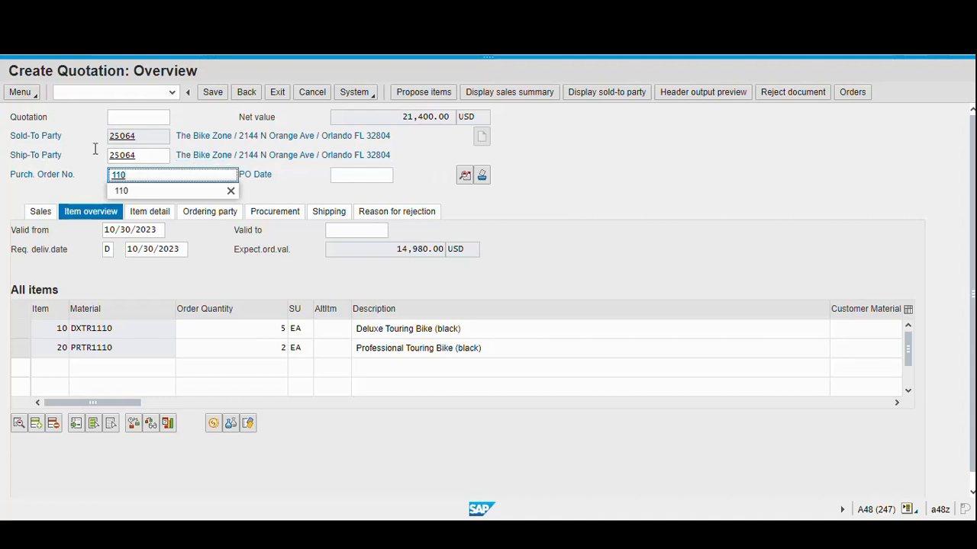
click(356, 172)
double_click(356, 172)
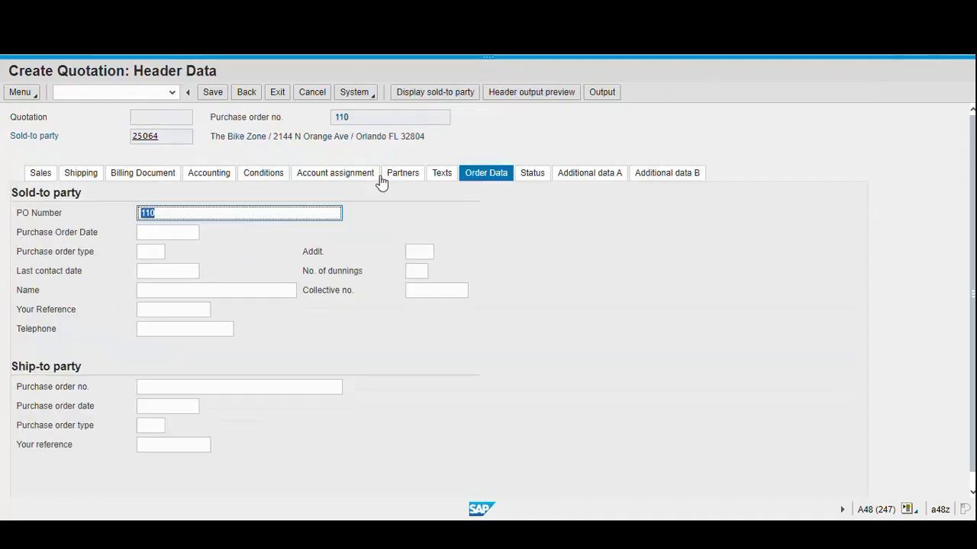
click(247, 97)
click(245, 98)
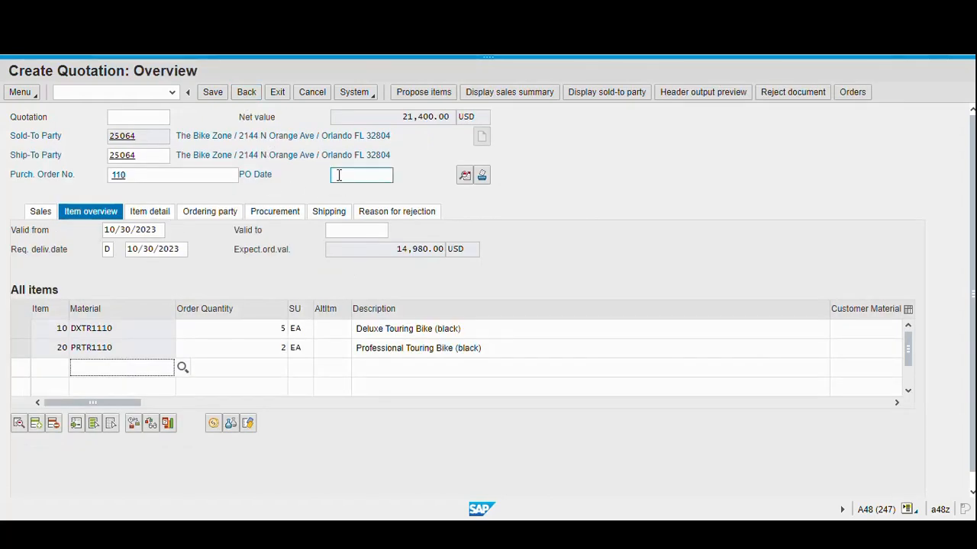
click(339, 175)
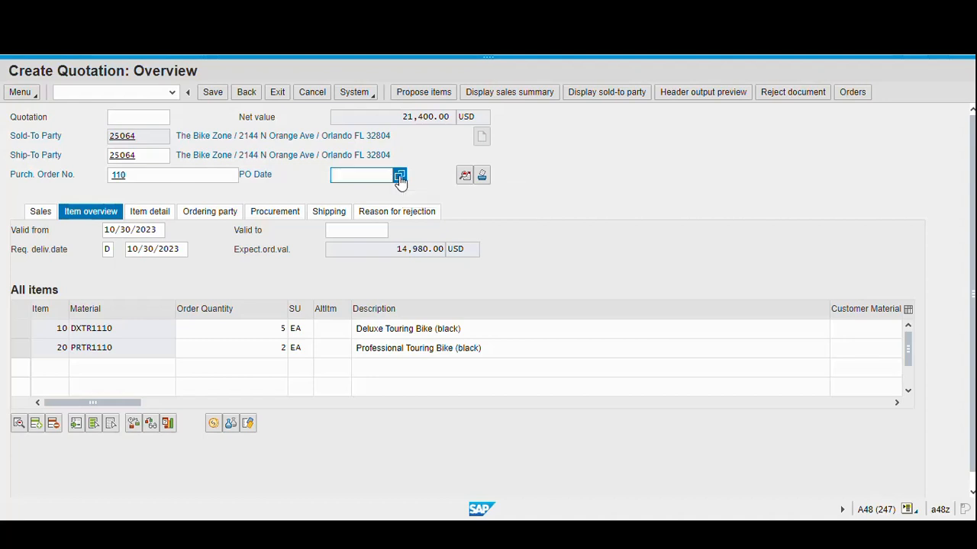
click(399, 177)
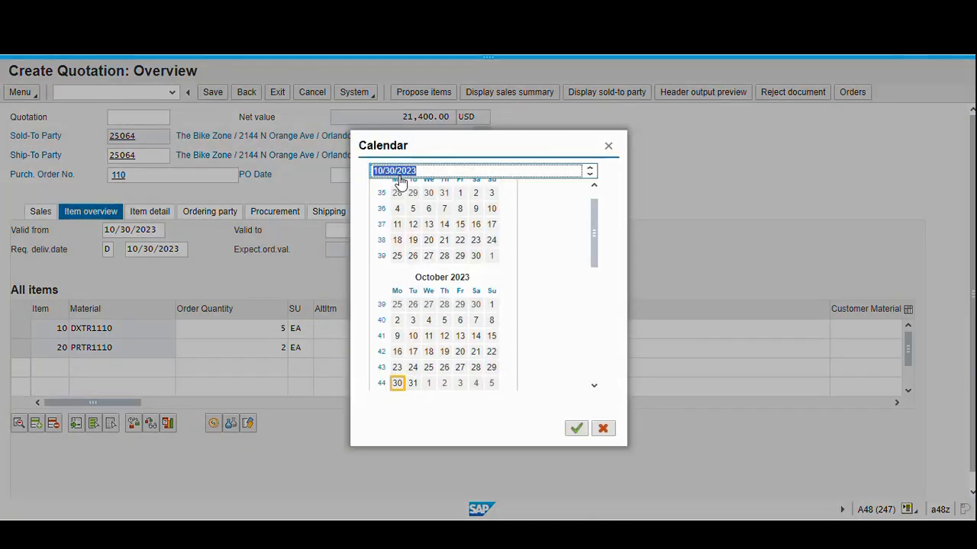
click(397, 385)
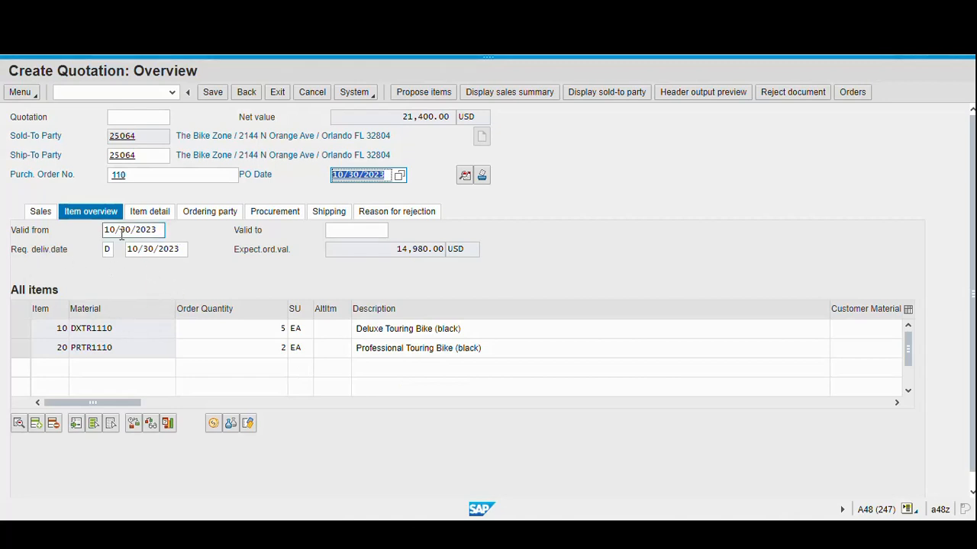
- Set the quotation's Valid to date to 11/30/2023
click(355, 233)
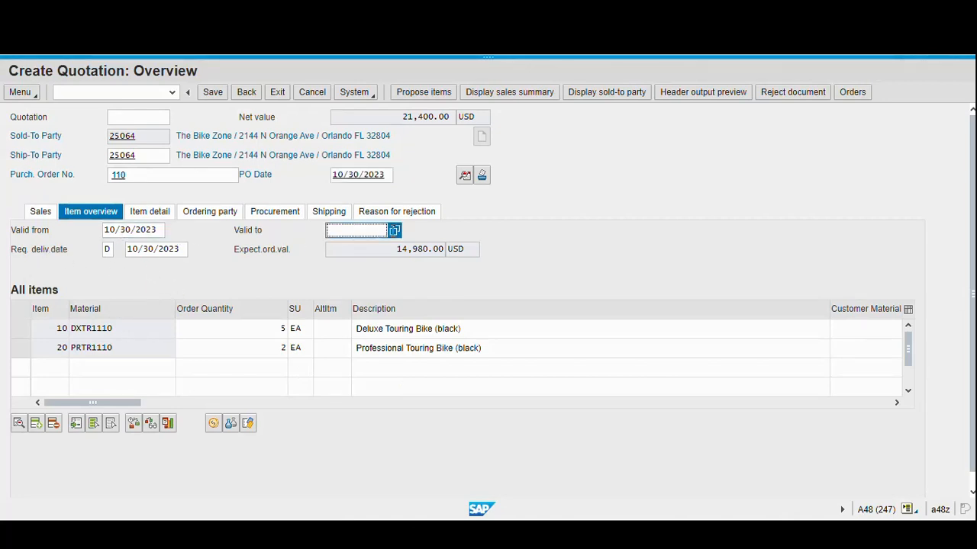
key(F4)
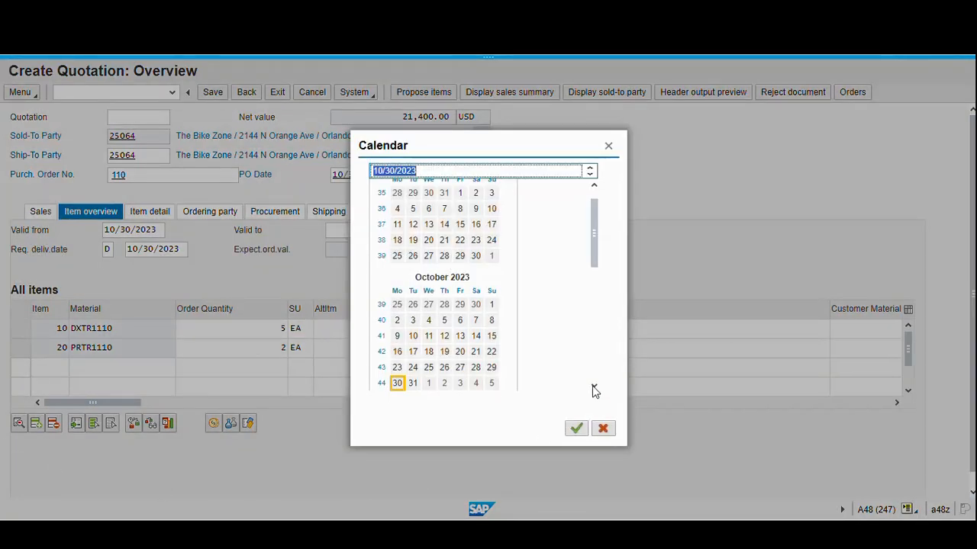
click(594, 387)
click(594, 389)
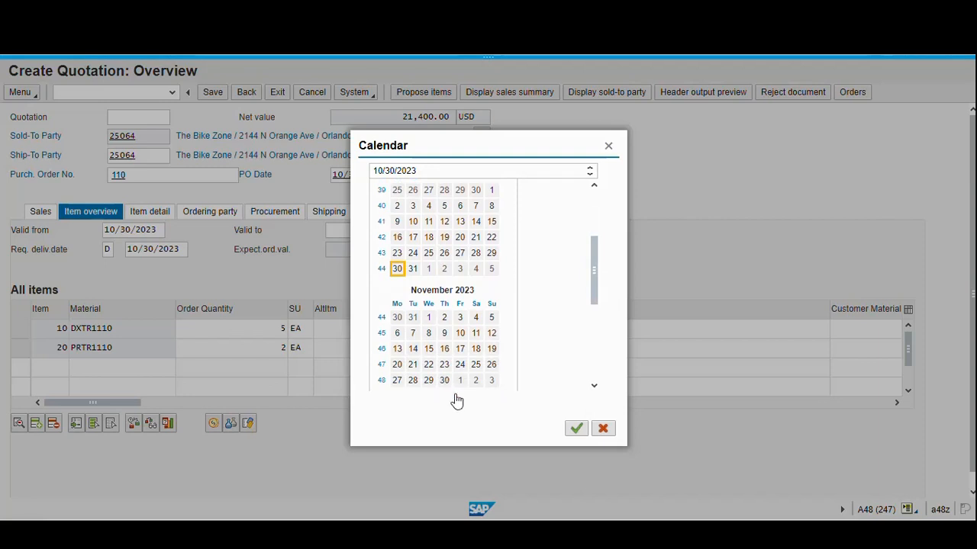
double_click(445, 380)
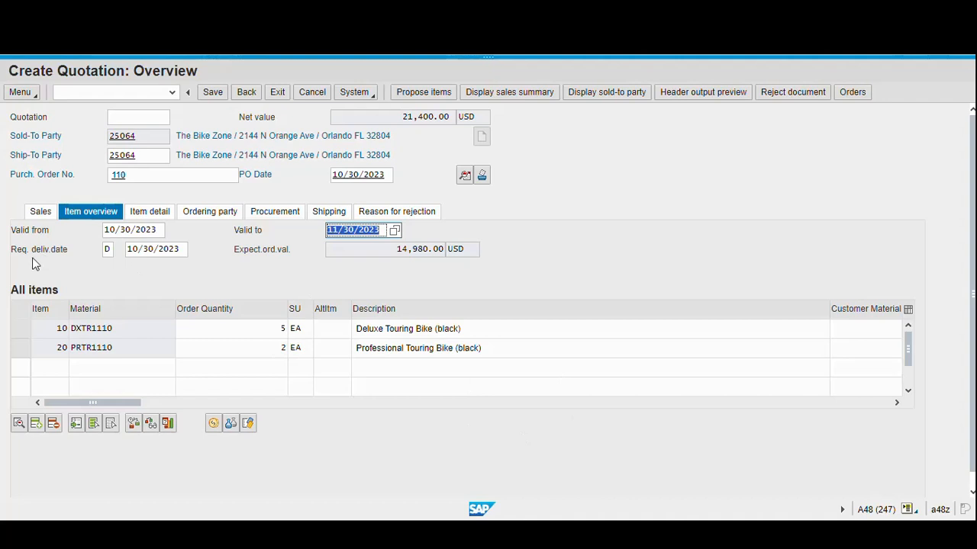
- Set the quotation's requested delivery date to 11/30/2023 and accept the resulting messages
click(147, 250)
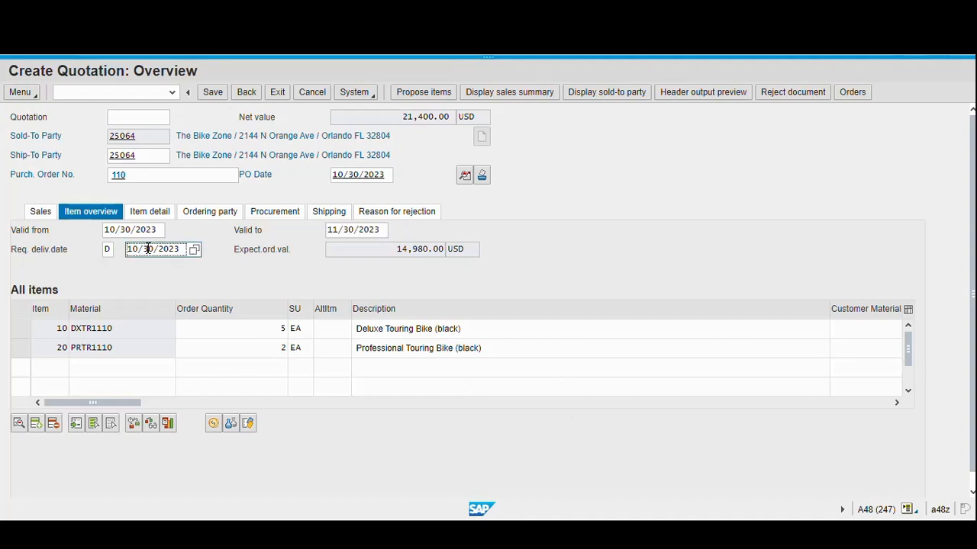
click(194, 250)
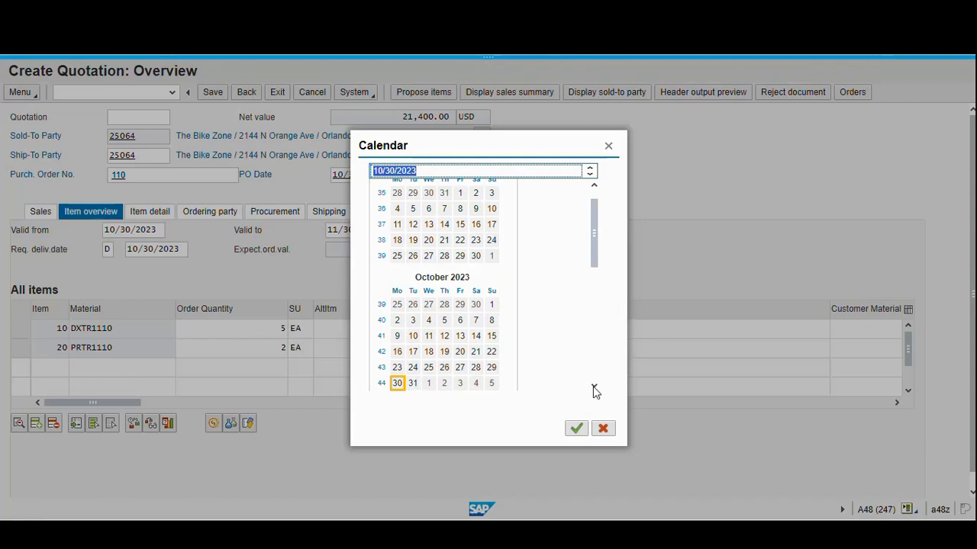
click(594, 386)
click(593, 386)
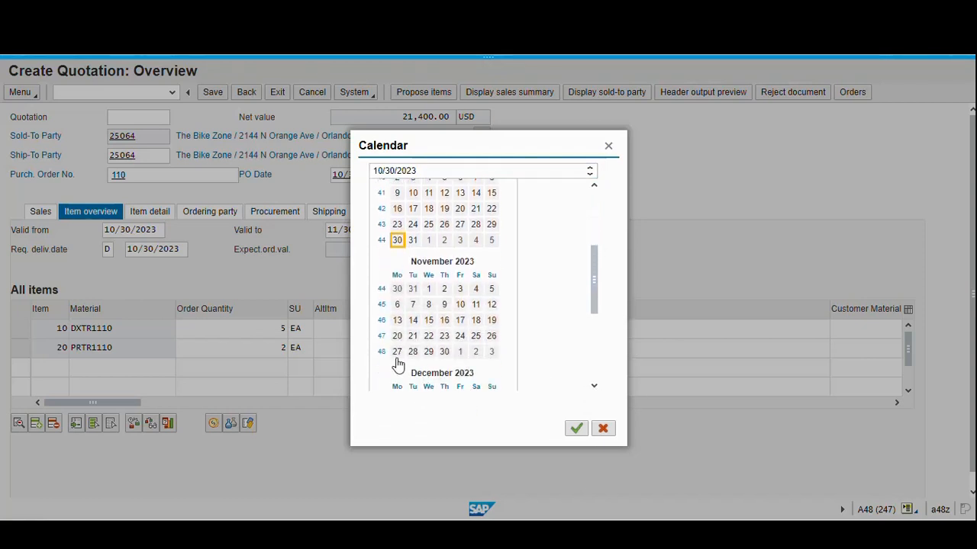
double_click(444, 352)
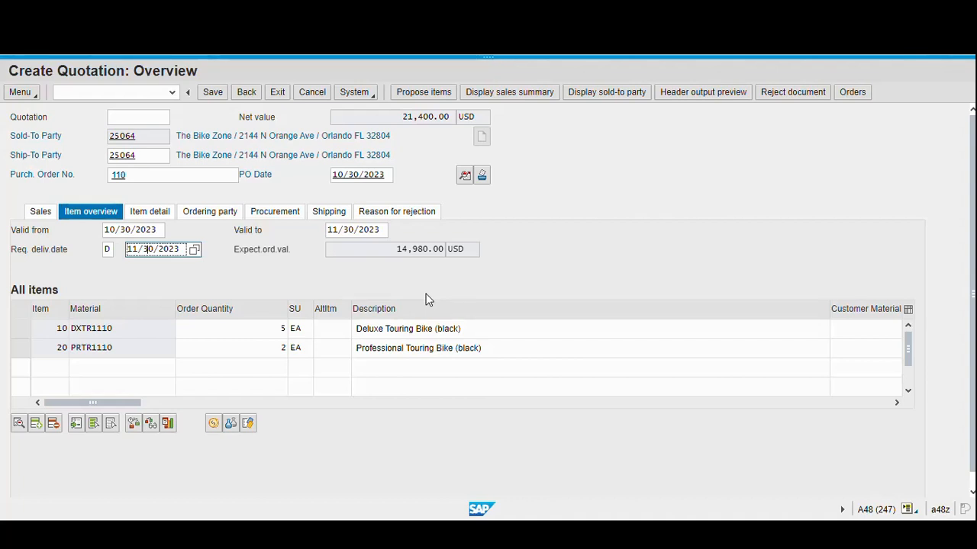
click(228, 280)
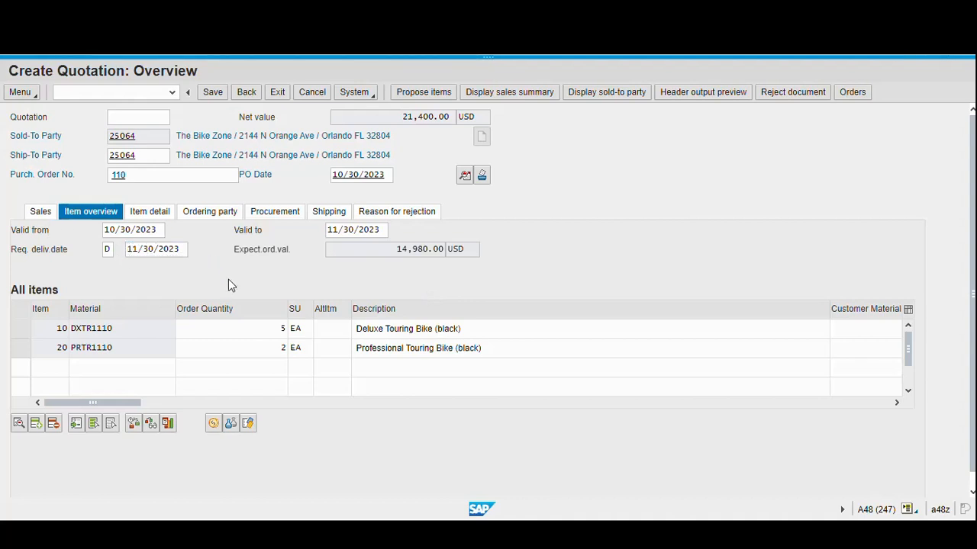
click(280, 289)
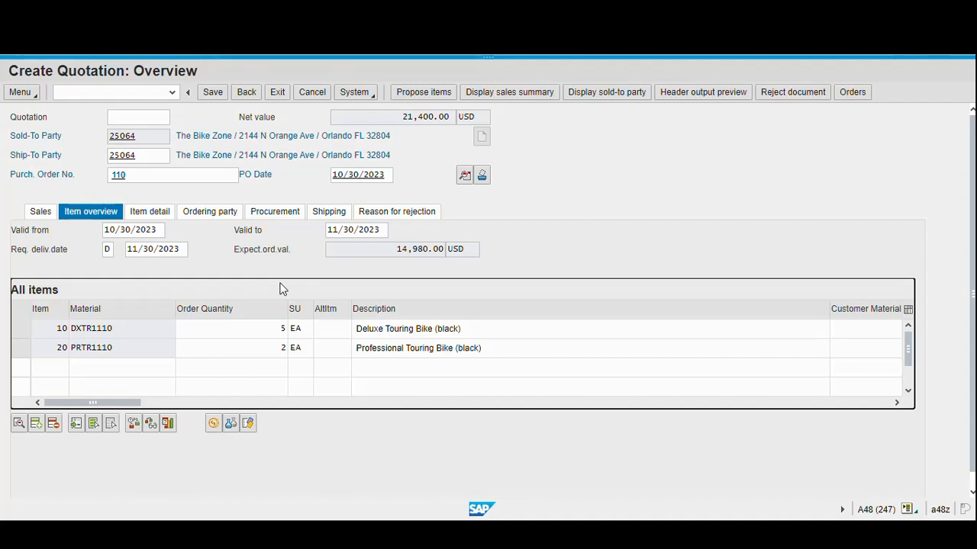
key(Return)
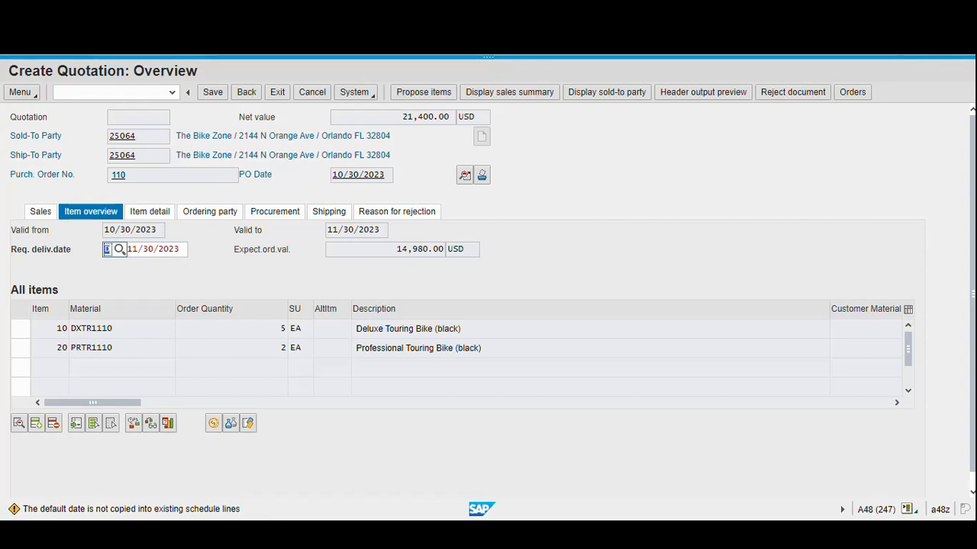
key(Return)
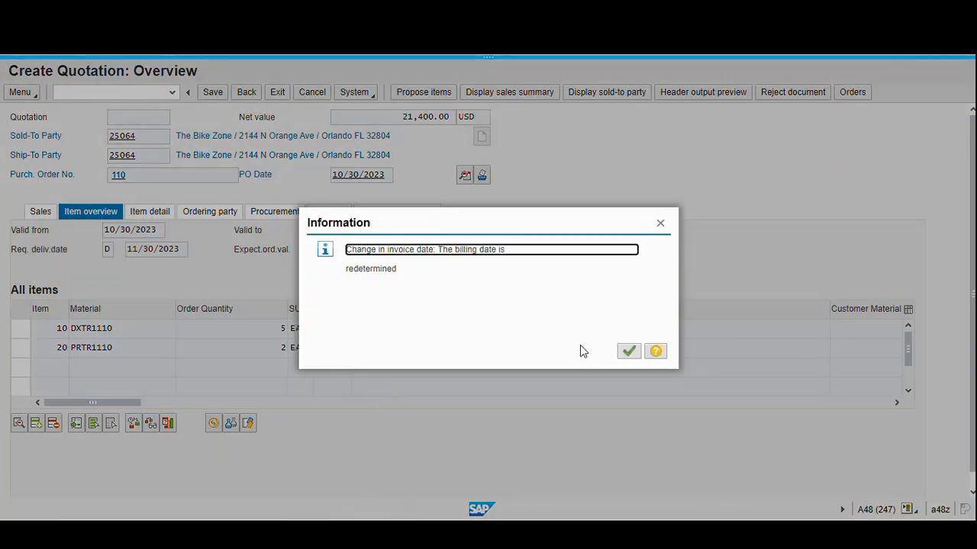
click(627, 353)
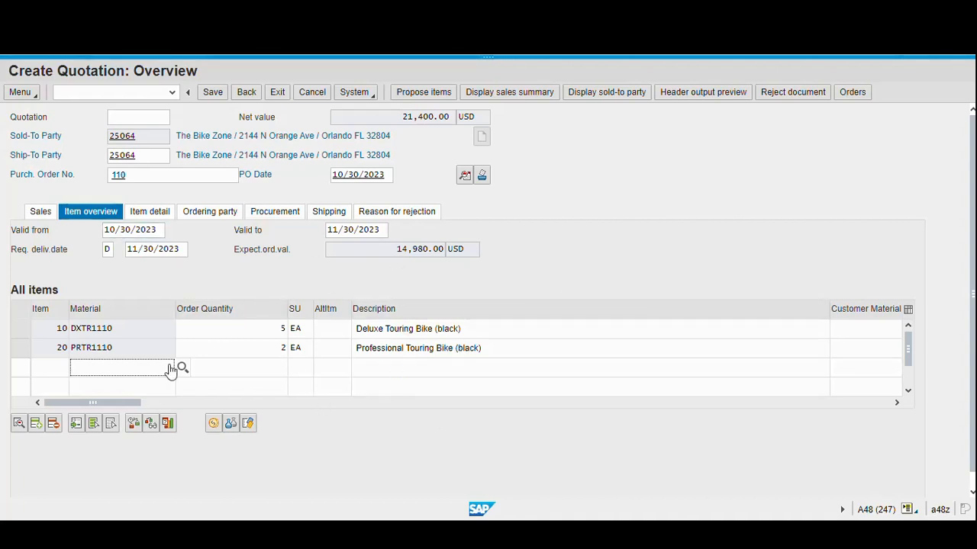
- View the pricing conditions of item 10, the Deluxe Touring Bike (black), and return to the item overview
click(214, 426)
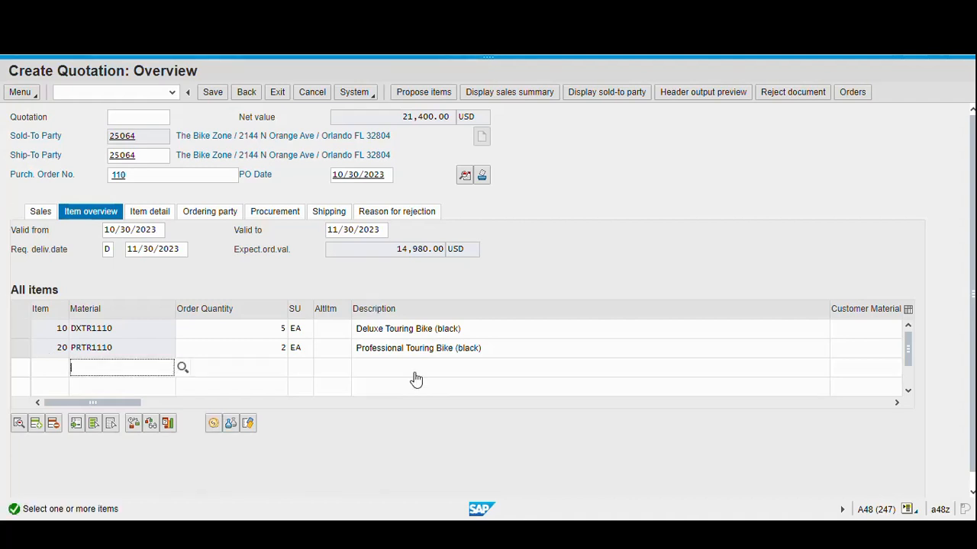
click(214, 426)
click(24, 331)
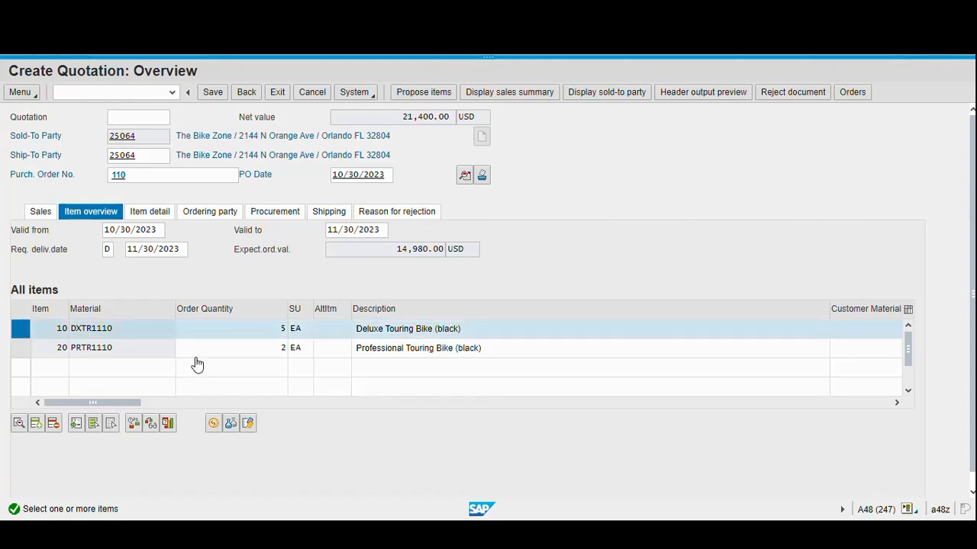
click(213, 425)
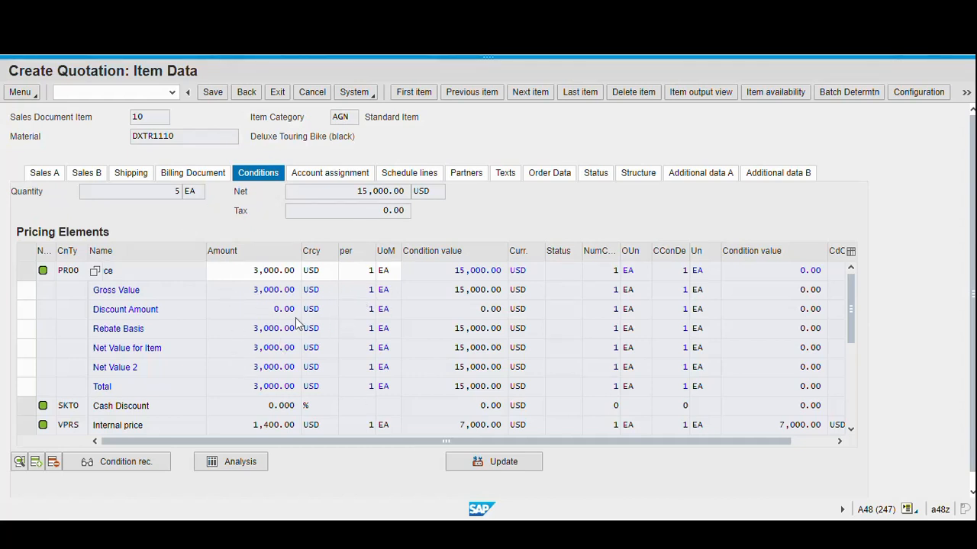
click(246, 94)
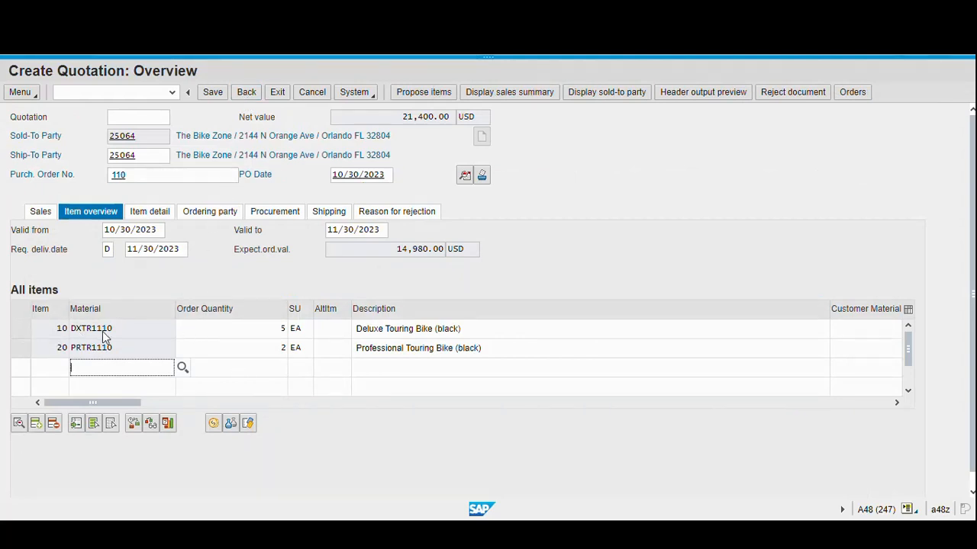
- Add a K004 material discount of 50 USD to the pricing conditions of item 10, the Deluxe Touring Bike (black)
click(21, 329)
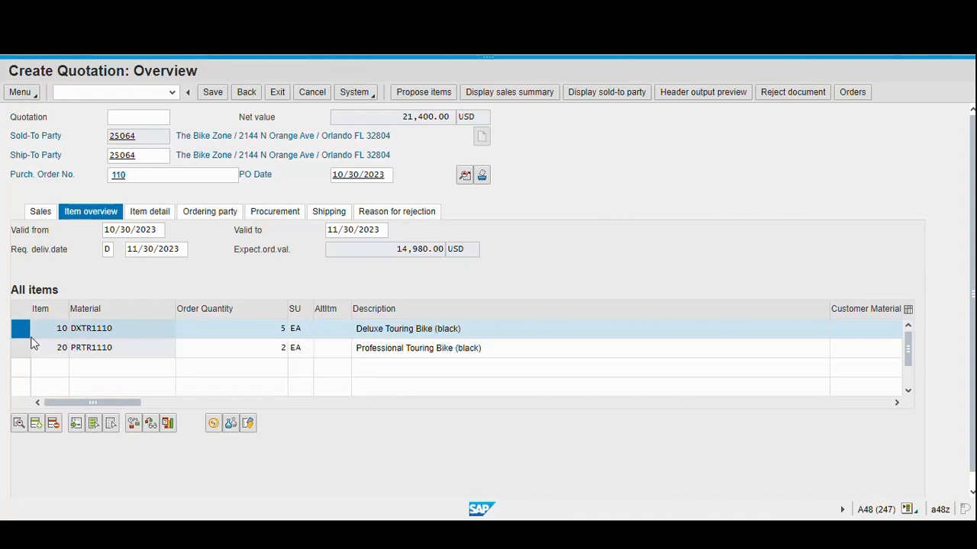
click(230, 425)
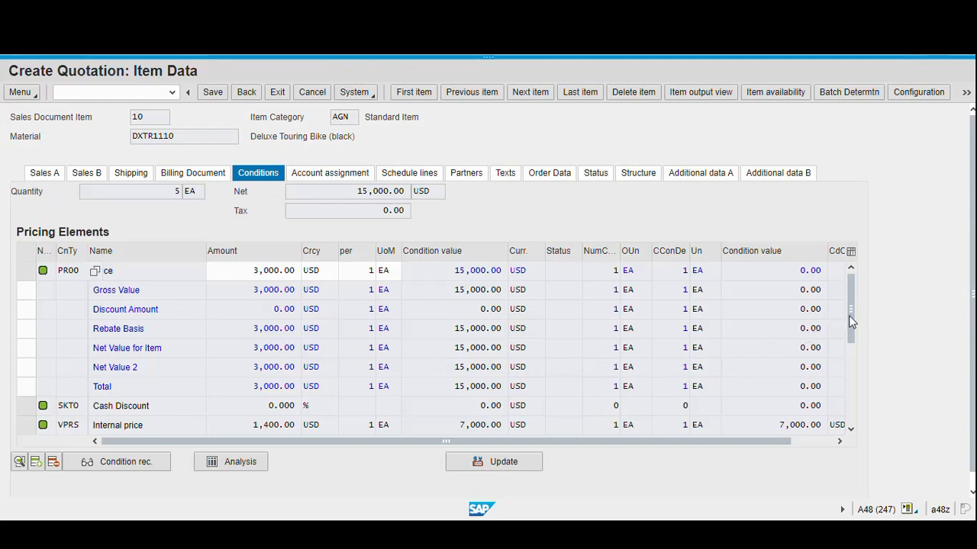
drag(851, 321, 849, 388)
click(851, 429)
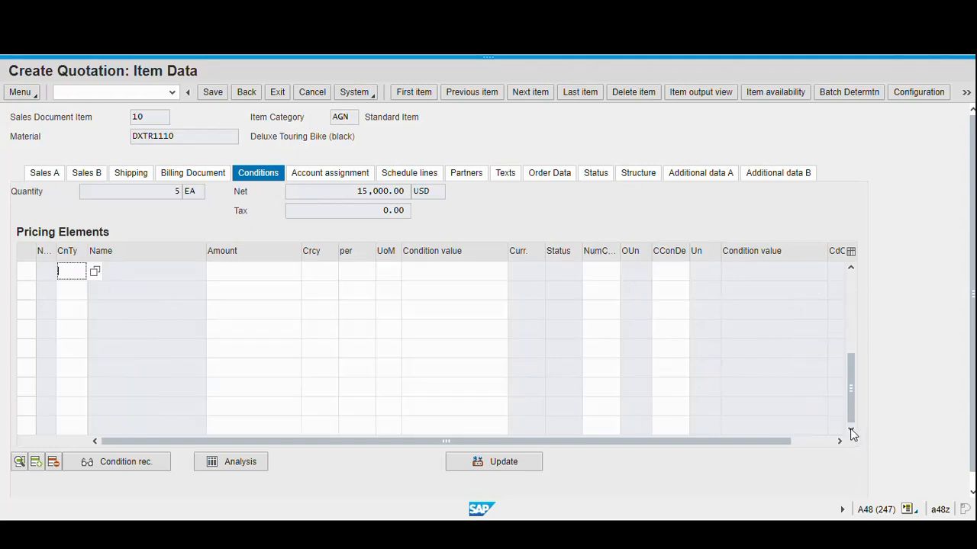
click(852, 267)
click(852, 266)
click(852, 266)
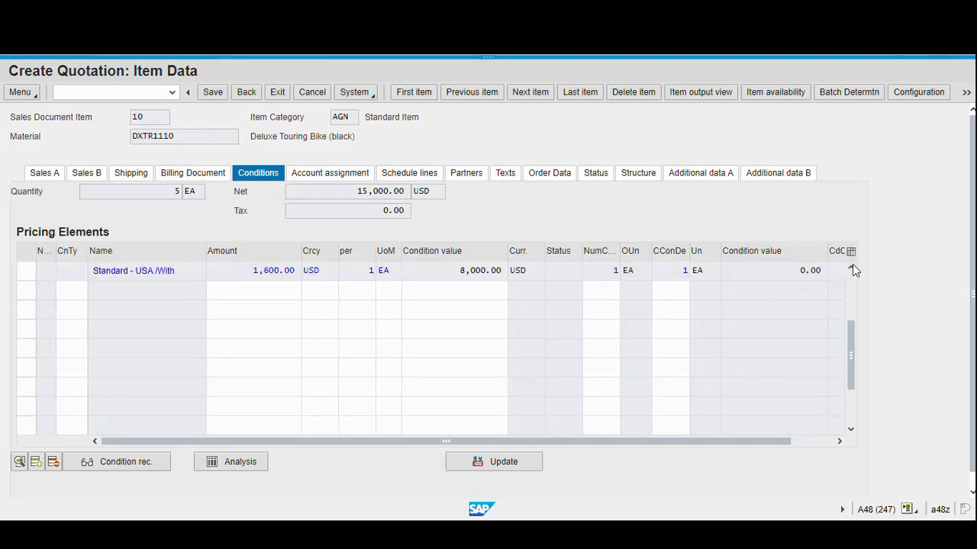
click(852, 266)
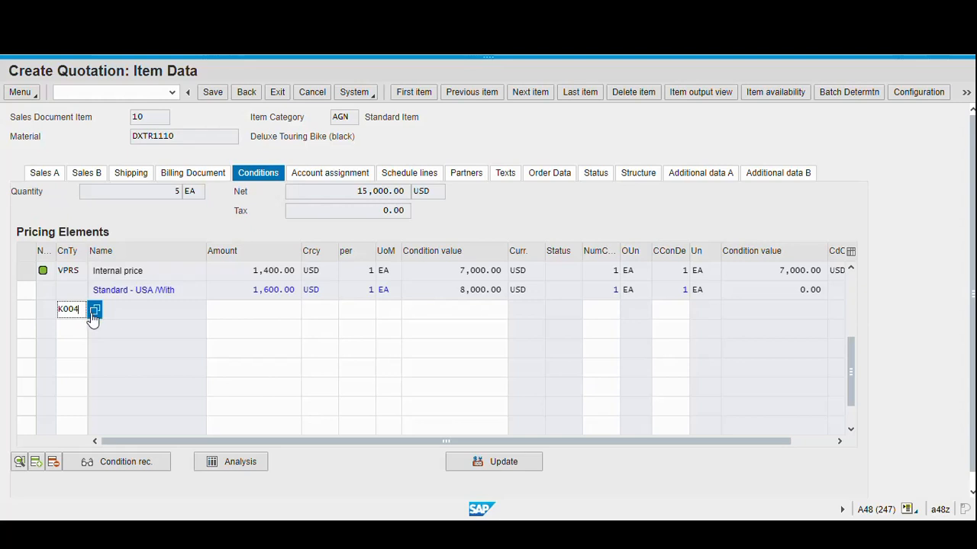
click(276, 317)
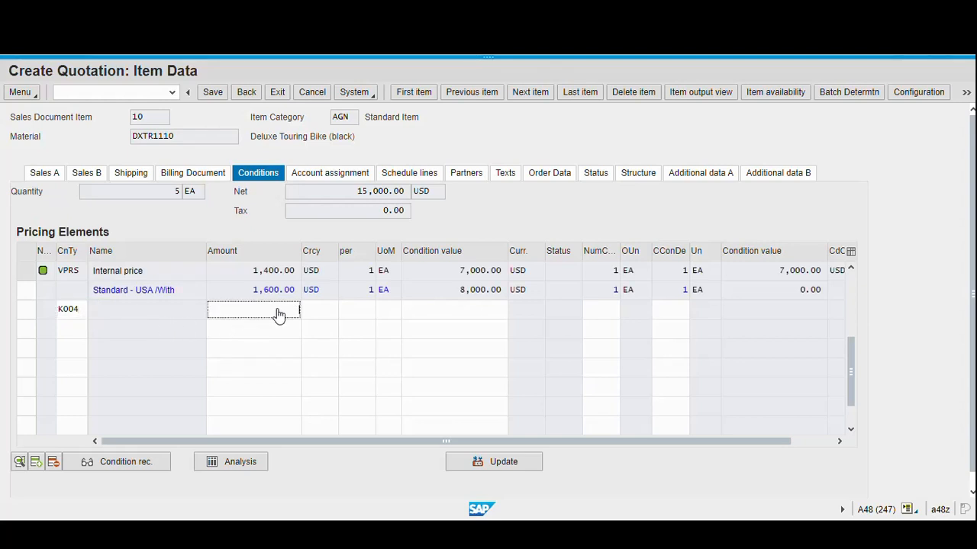
text(50)
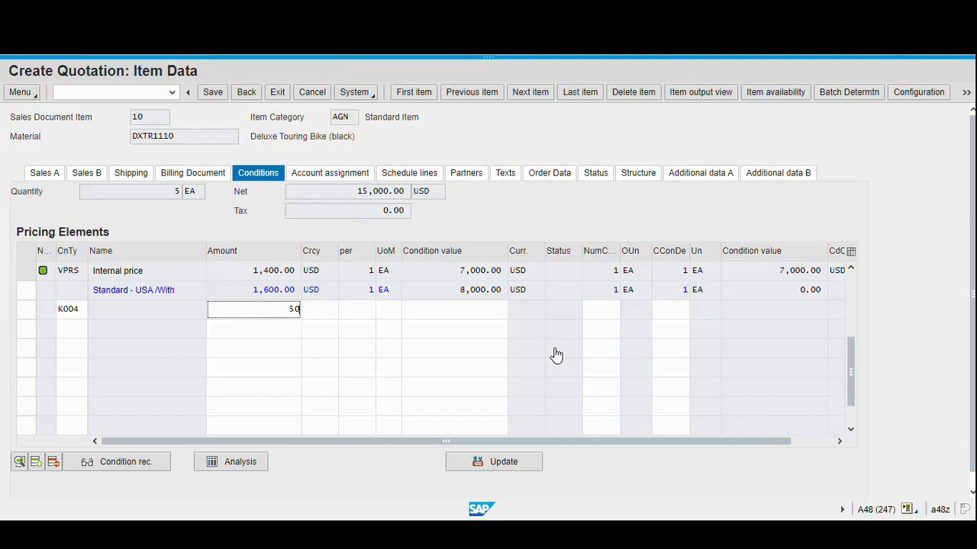
key(Return)
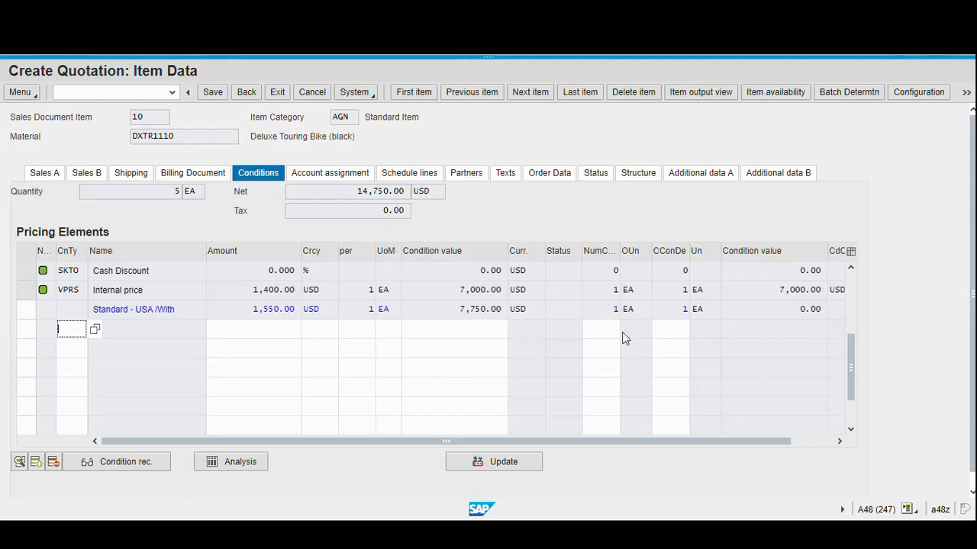
scroll(619, 331, up, 3)
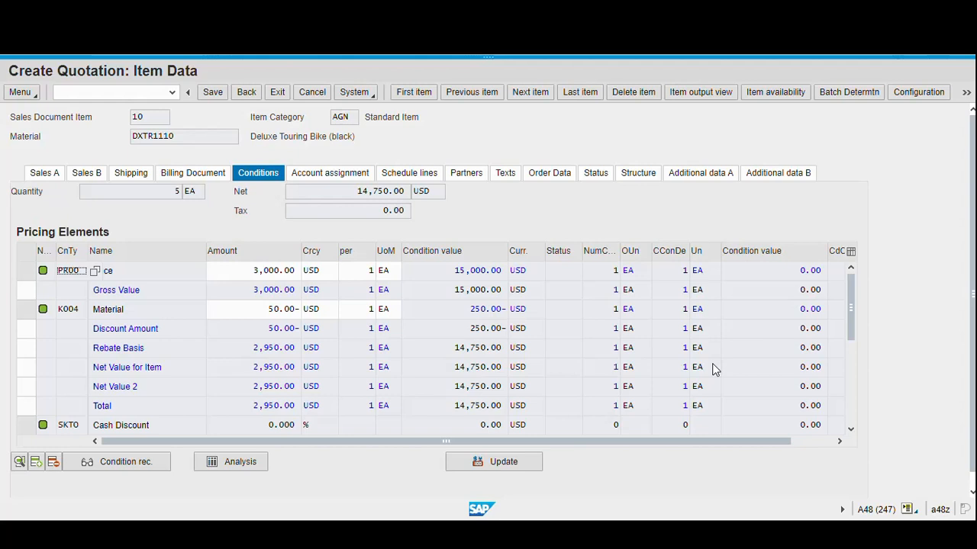
- Return to the quotation overview and open the pricing conditions of the quotation header
click(245, 93)
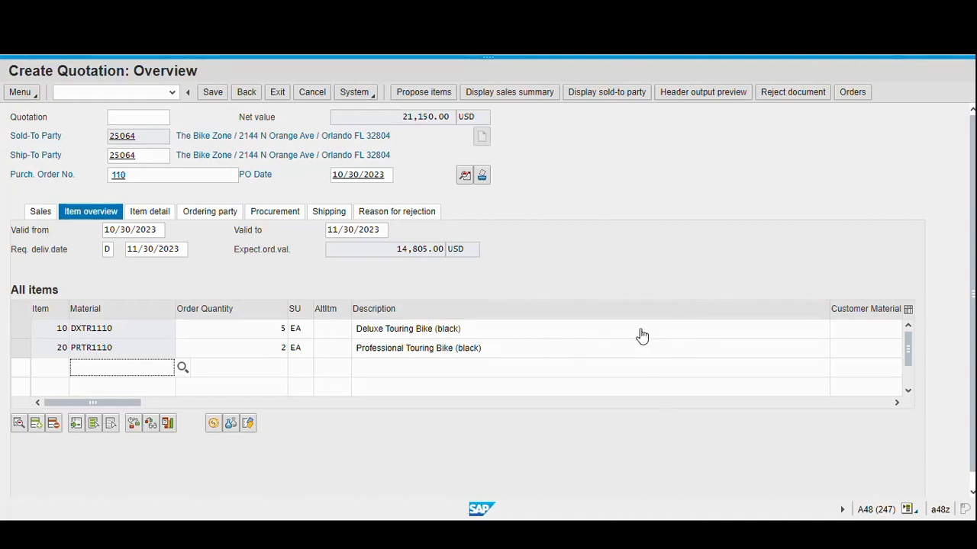
click(23, 93)
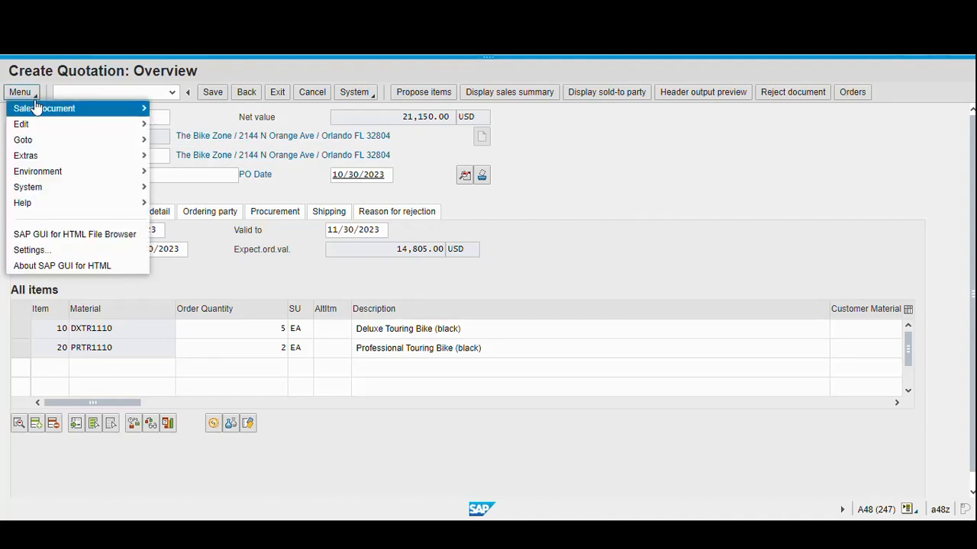
mouse_move(23, 140)
mouse_move(207, 163)
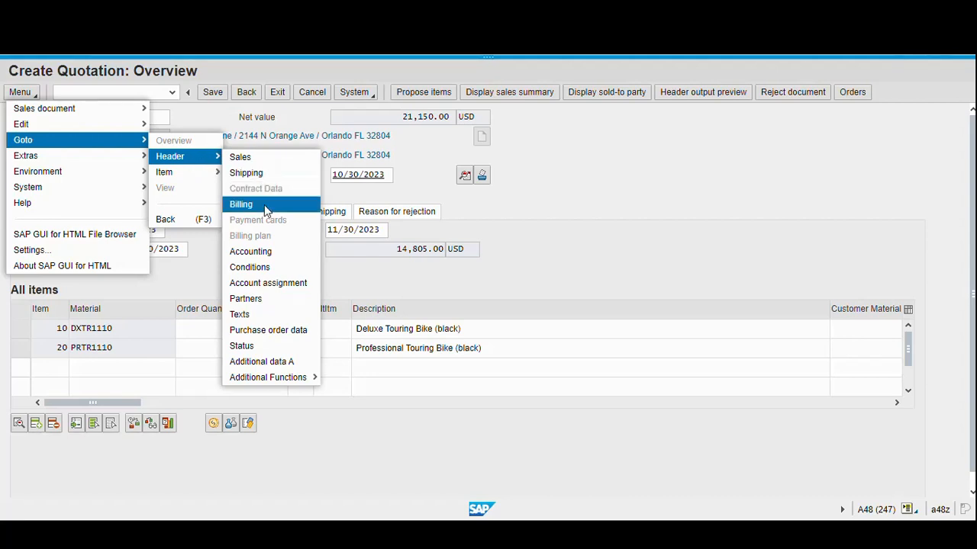
click(260, 269)
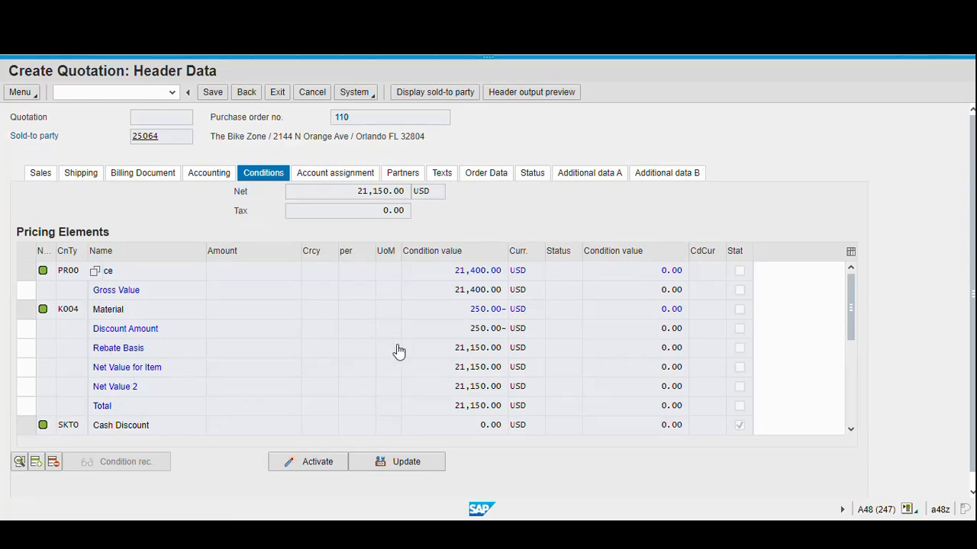
- Add condition type RA00 (% Discount from Net) with an amount of 5 to the header pricing elements
scroll(471, 340, down, 2)
scroll(470, 339, down, 2)
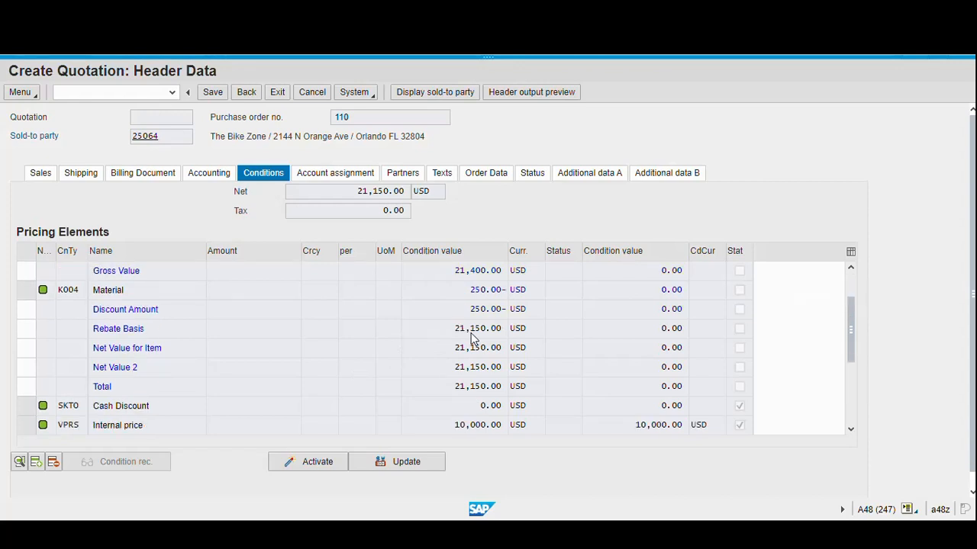
scroll(470, 340, down, 8)
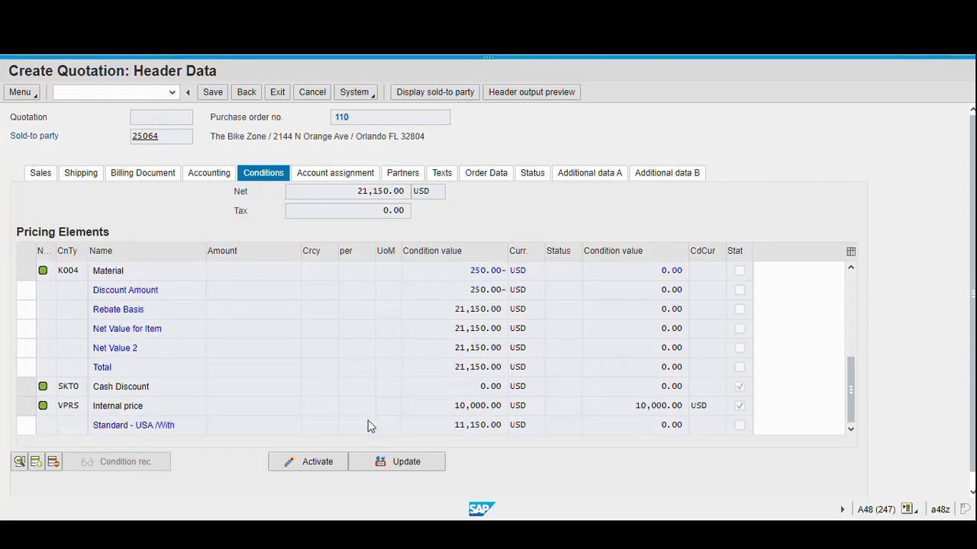
scroll(738, 407, down, 5)
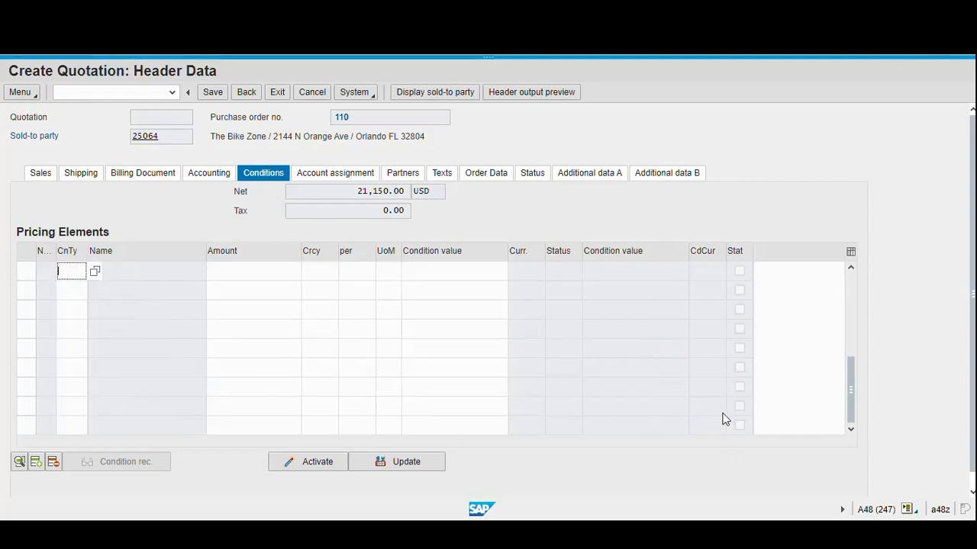
click(851, 270)
click(851, 272)
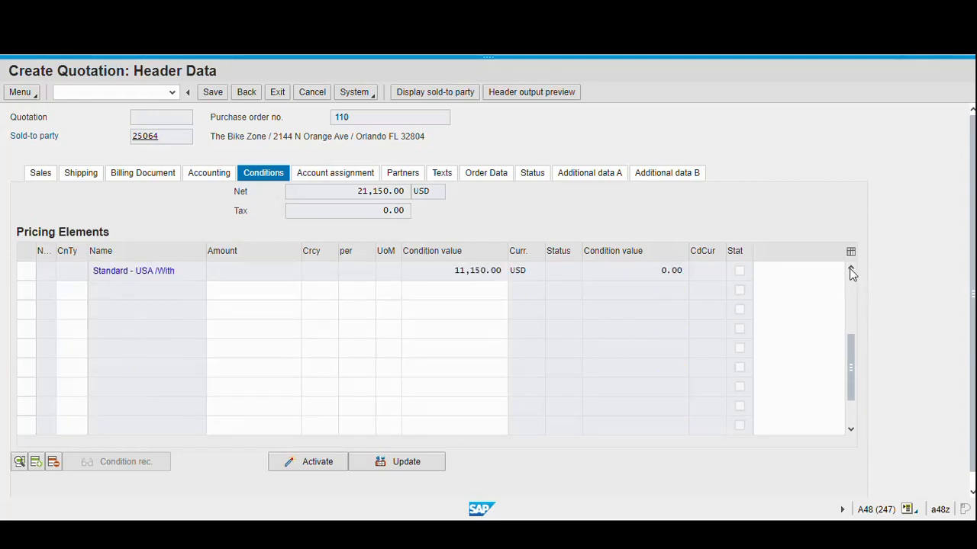
scroll(114, 282, up, 1)
click(73, 309)
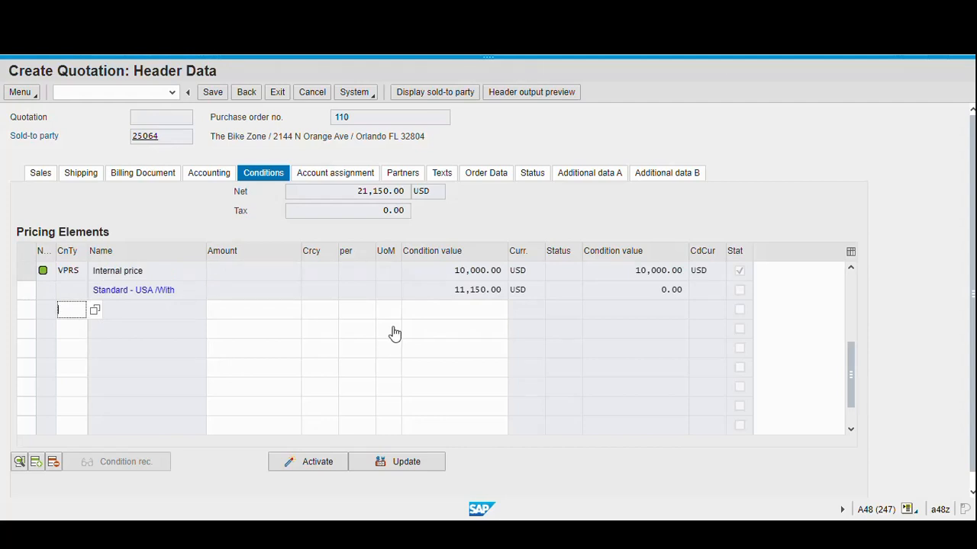
text(RA00)
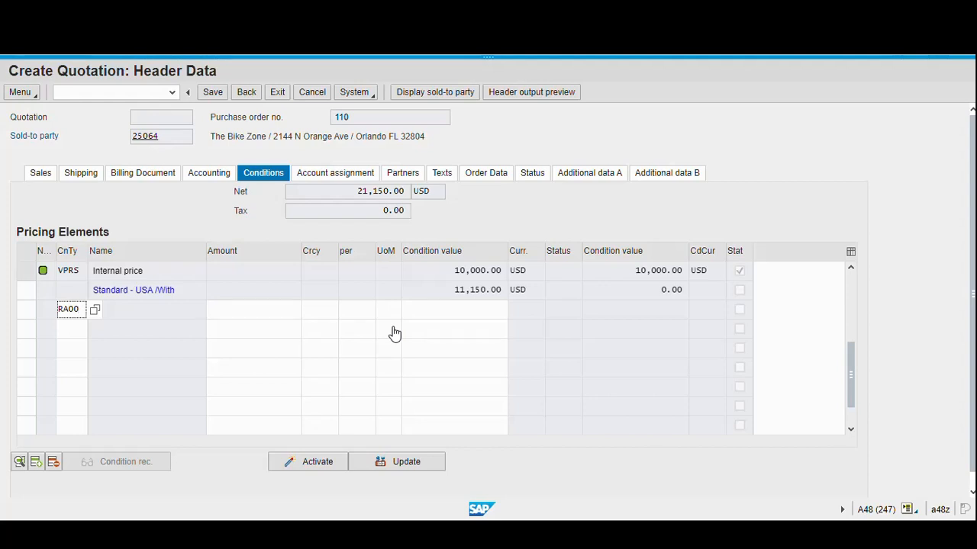
click(246, 318)
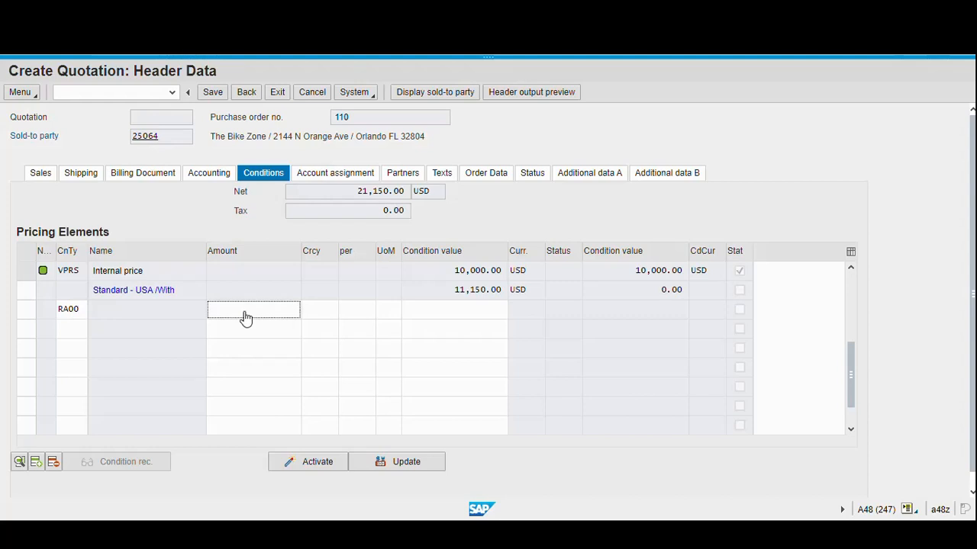
text(5)
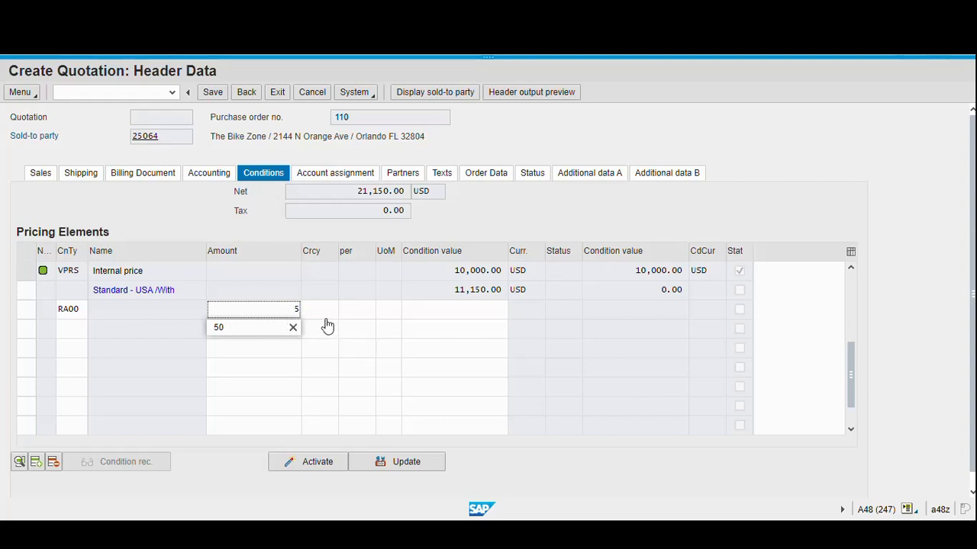
click(76, 314)
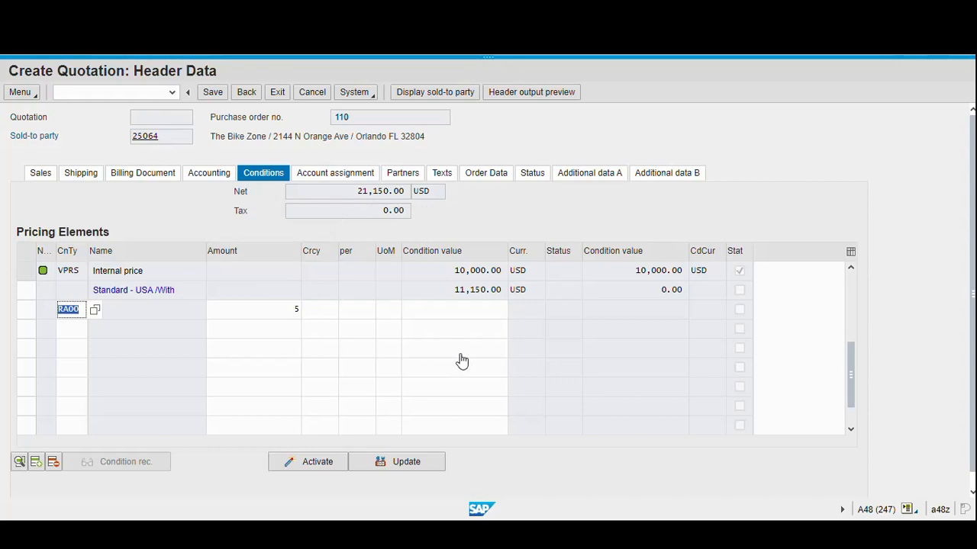
key(Return)
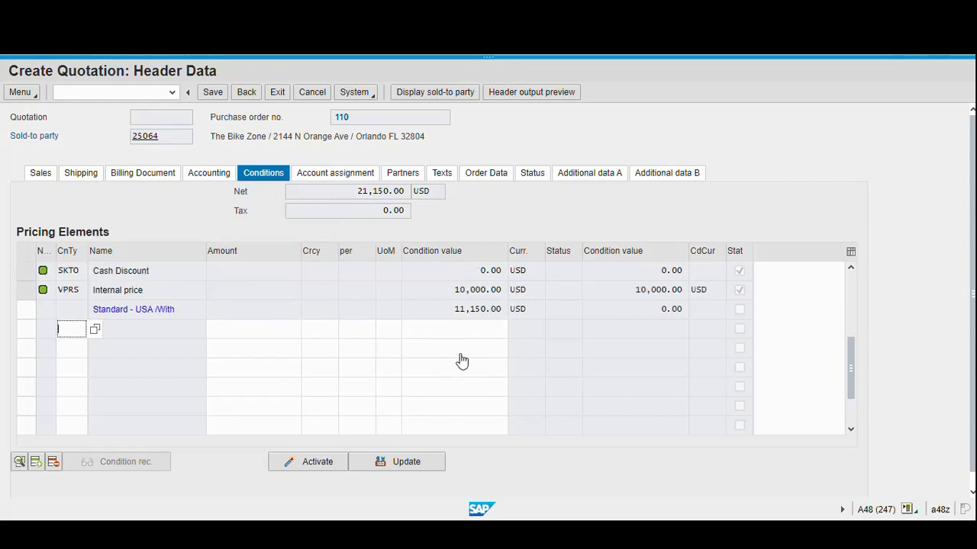
- Activate the header conditions so the RA00 discount is applied to the quotation's net value
scroll(530, 292, up, 2)
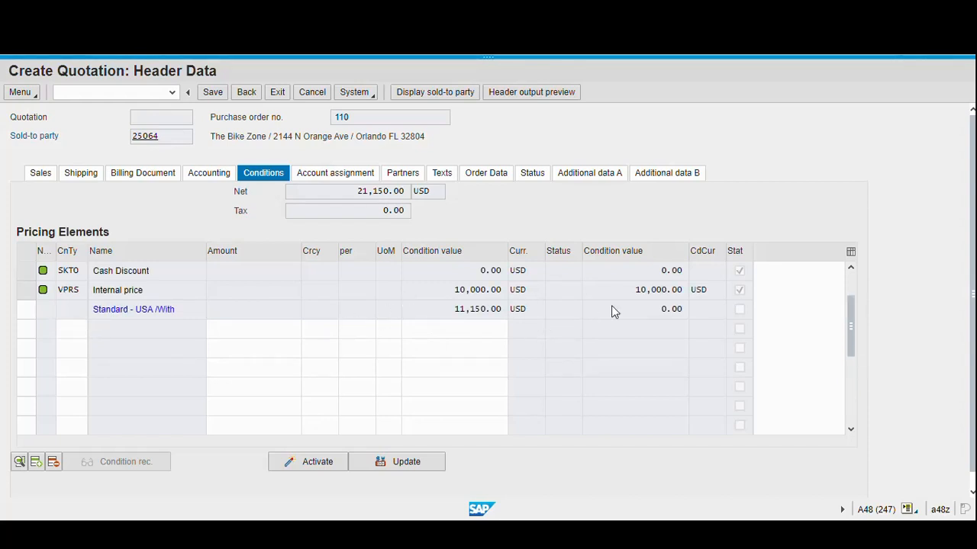
scroll(273, 345, up, 1)
scroll(252, 327, up, 1)
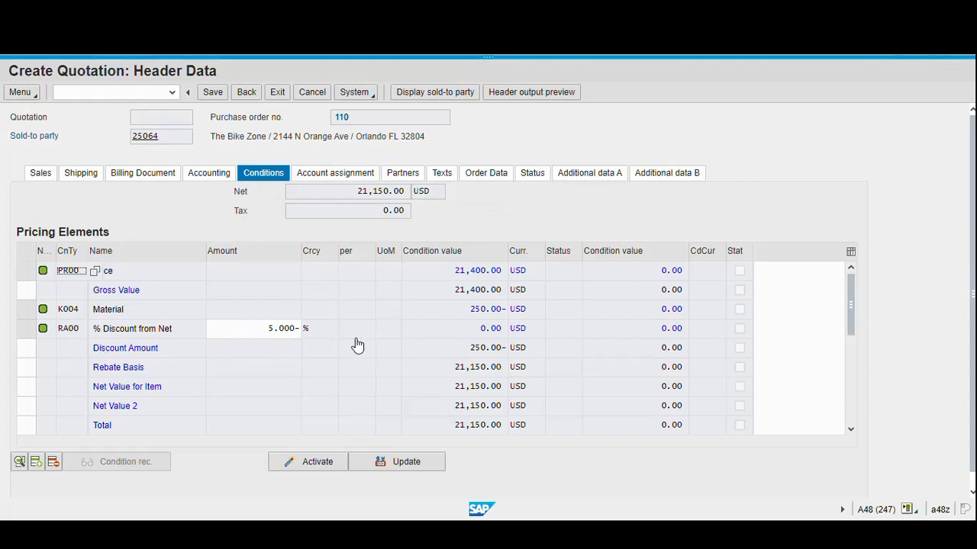
click(317, 464)
click(317, 462)
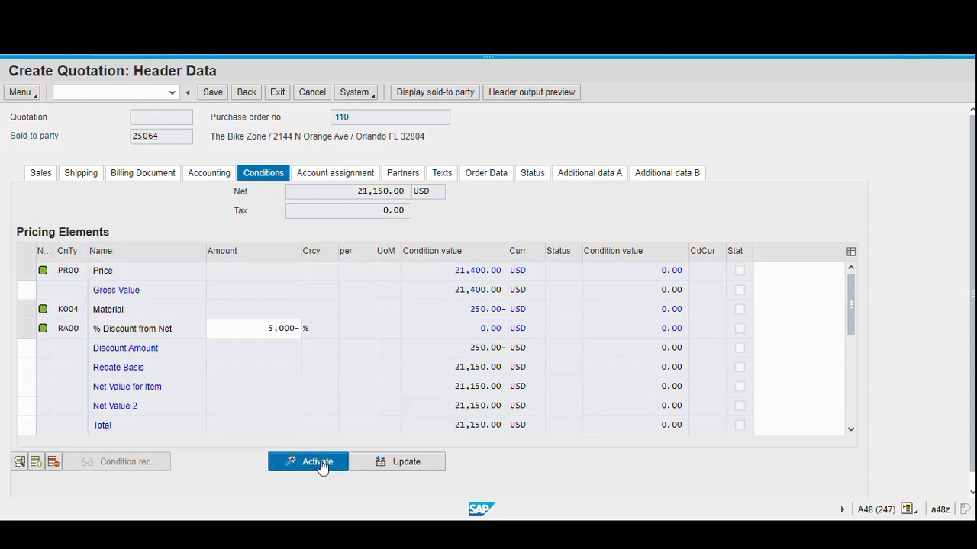
click(320, 466)
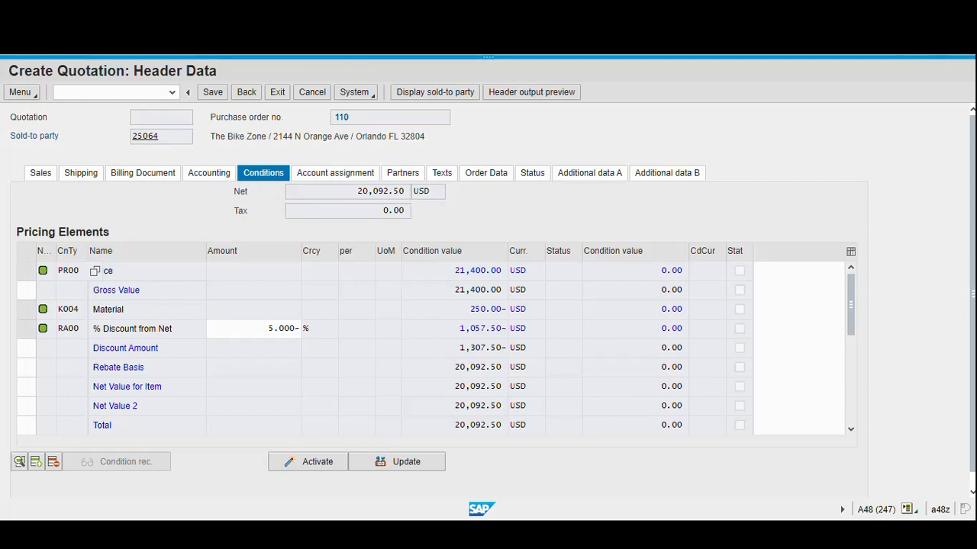
- Return to the overview, save the quotation and exit to the SAP Easy Access screen
click(216, 94)
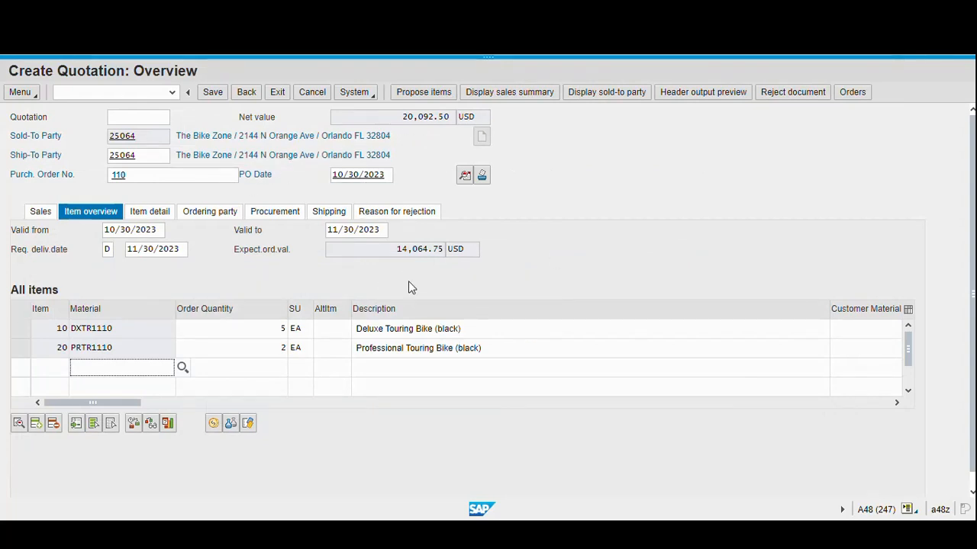
click(214, 96)
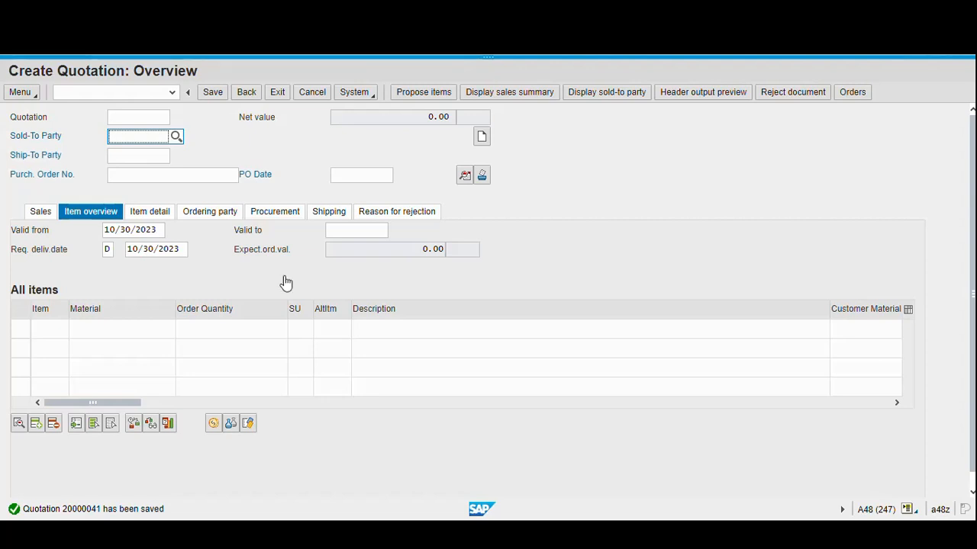
click(274, 96)
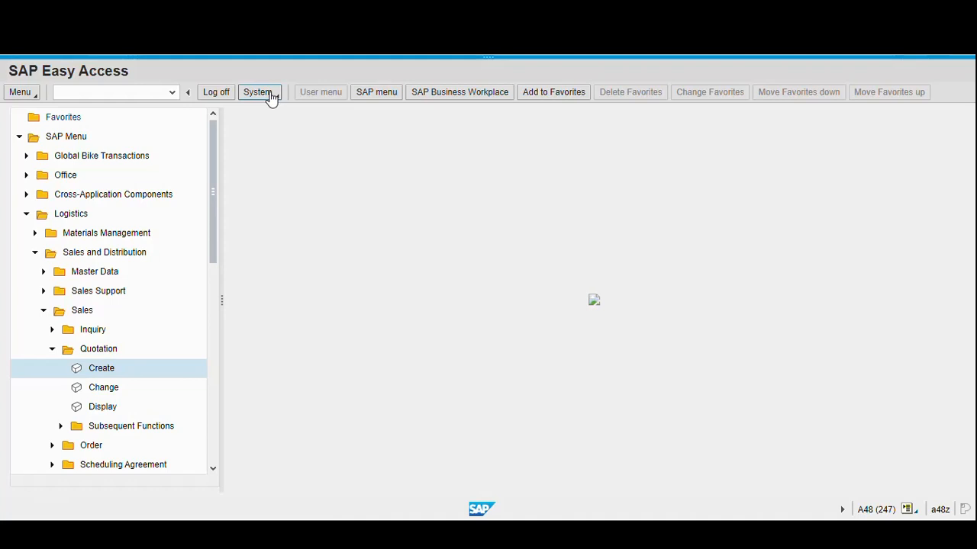
- Collapse the Quotation folder and start the Create transaction for sales orders under Sales and Distribution
click(50, 351)
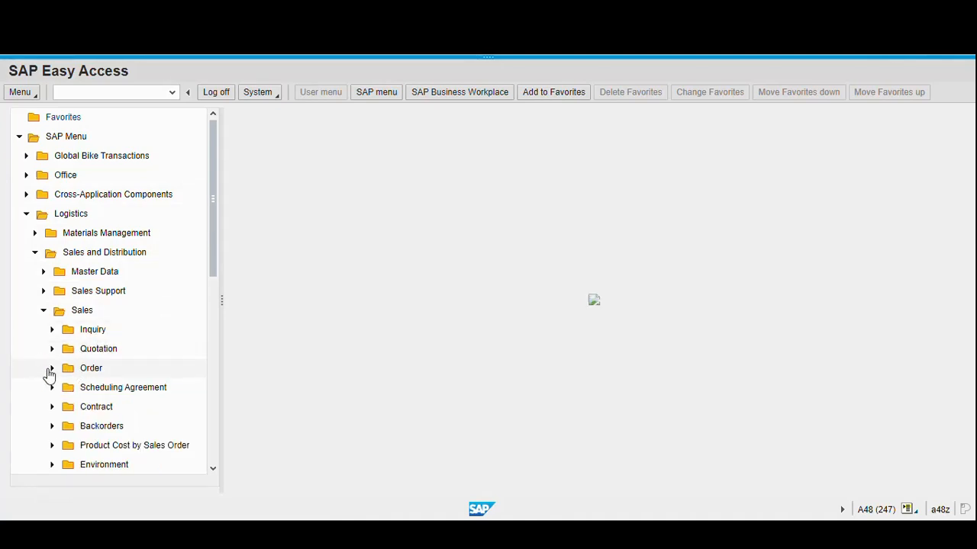
click(51, 370)
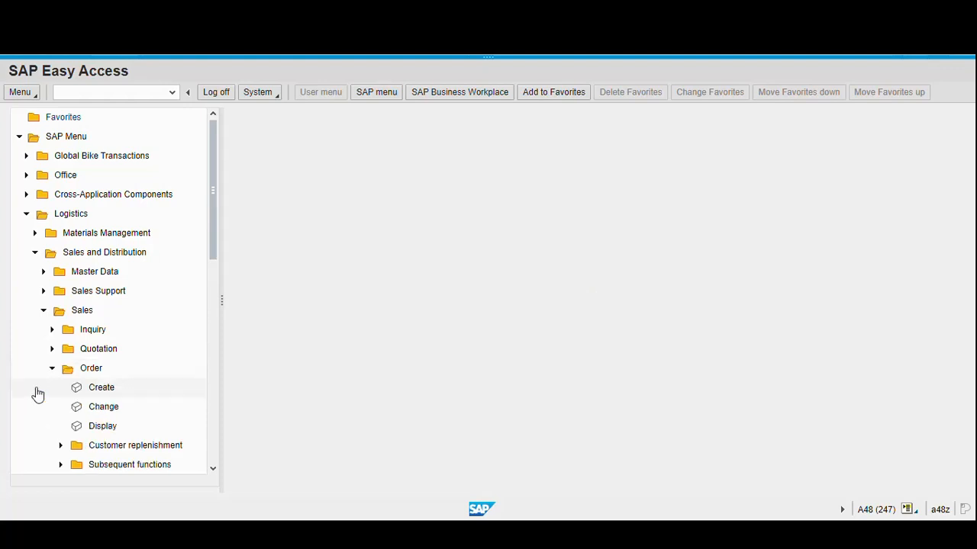
click(102, 396)
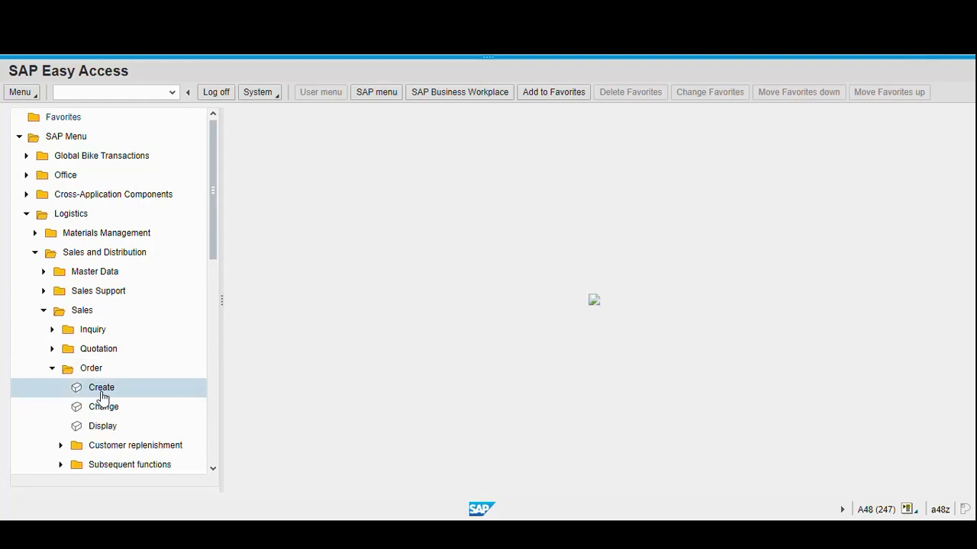
double_click(101, 397)
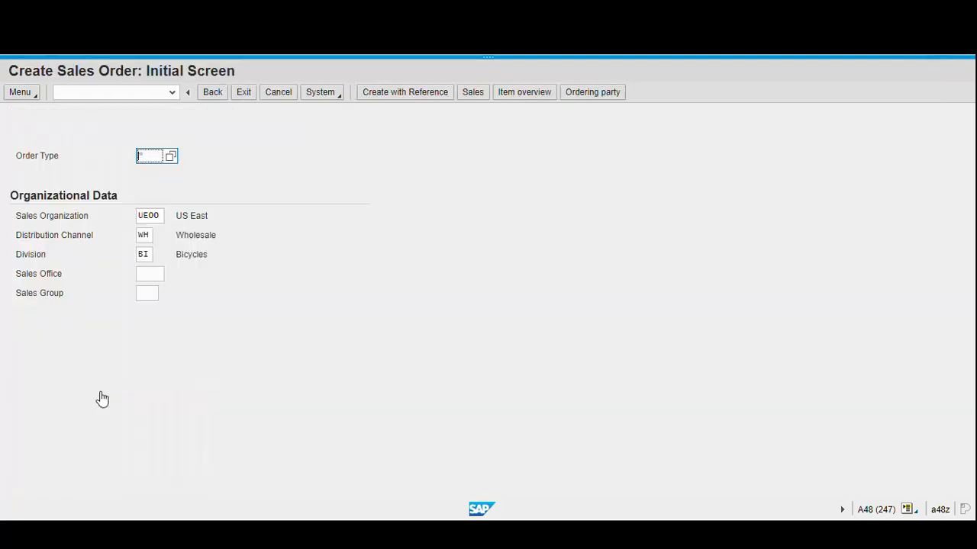
- Set the sales order's type to OR (Standard Order) from the list of sales document types
click(171, 157)
scroll(351, 429, down, 1)
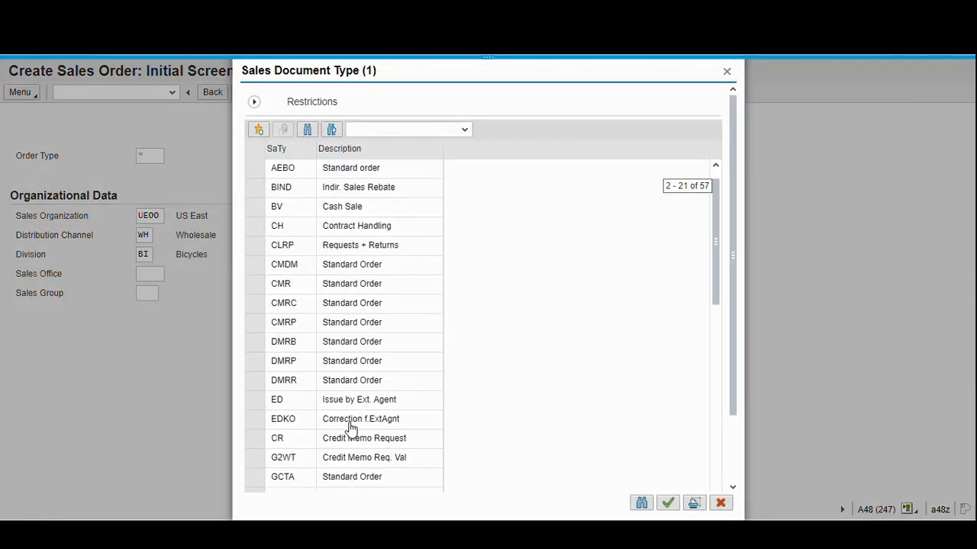
scroll(351, 428, down, 12)
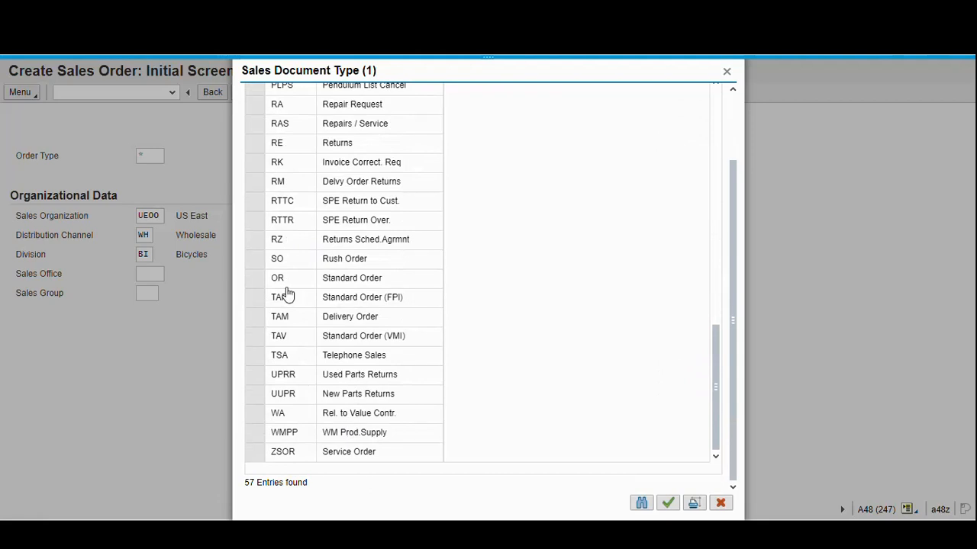
double_click(278, 282)
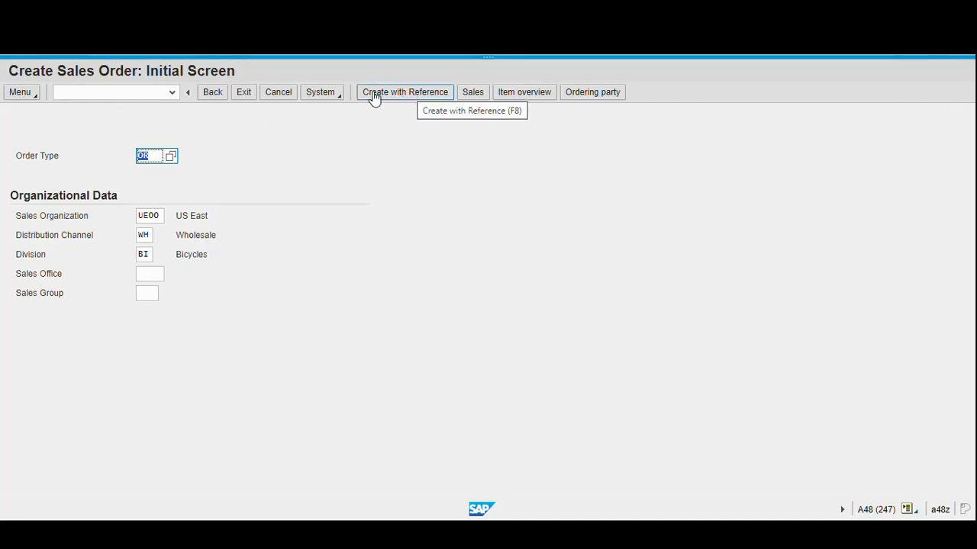
- Create the order with reference to the QT quotation found by its purchase order number, copying the quotation's data into the order
click(398, 95)
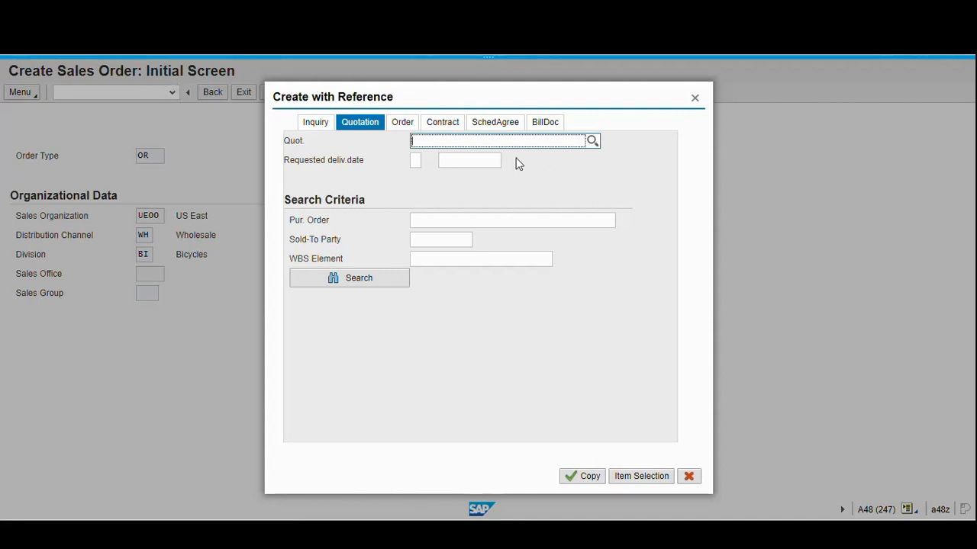
click(593, 142)
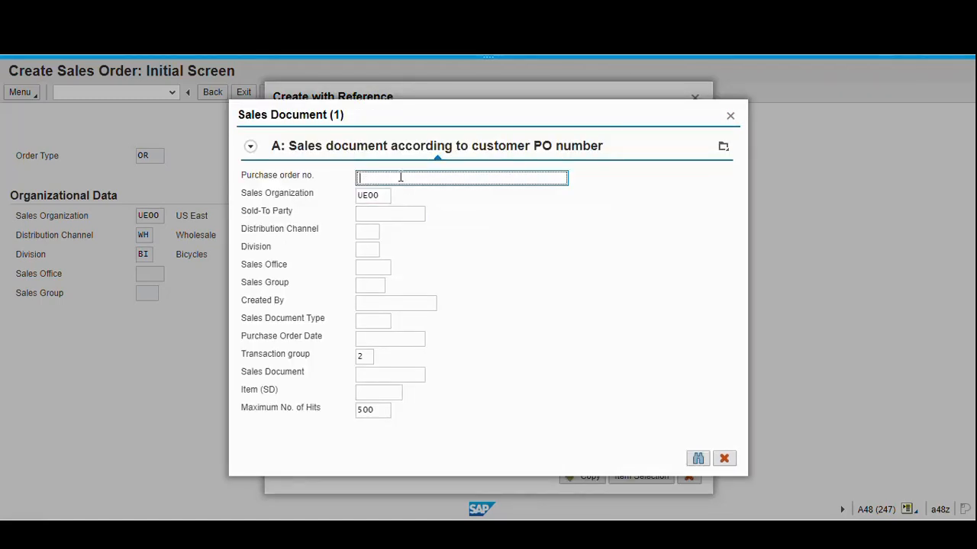
text(11)
key(BackSpace)
key(BackSpace)
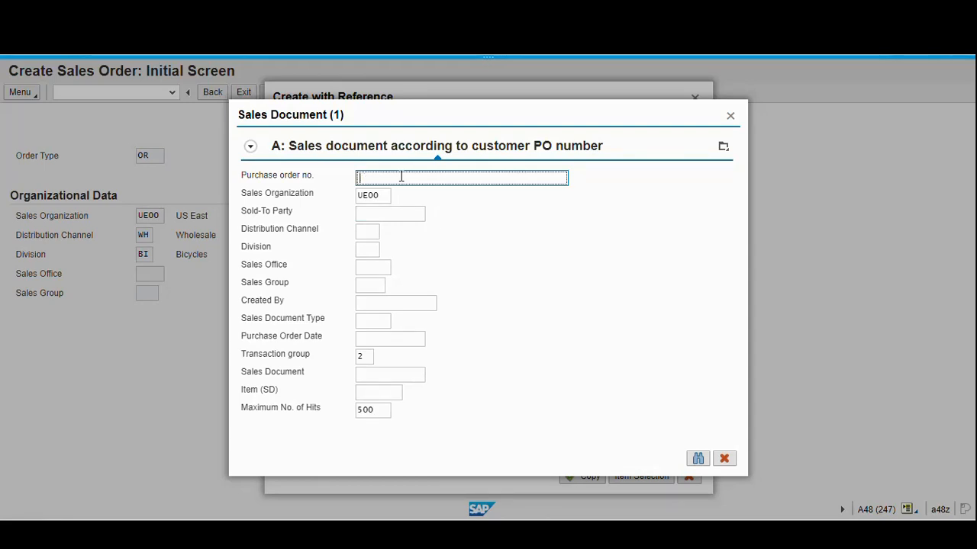
text(*110)
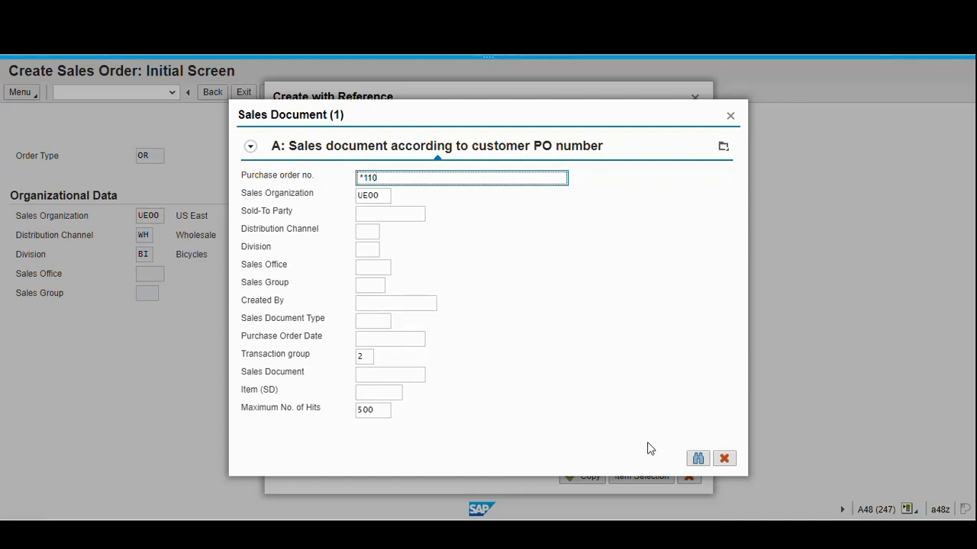
click(697, 458)
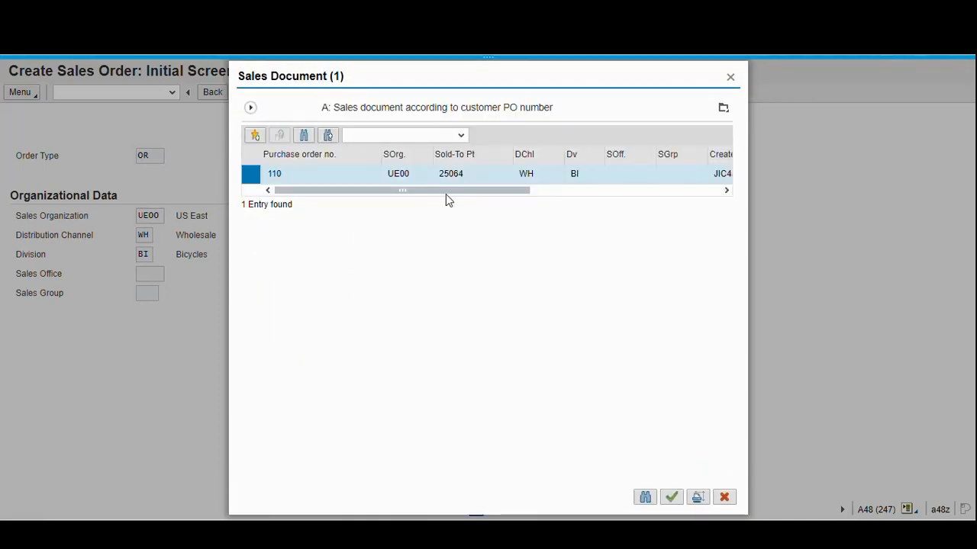
drag(443, 194, 661, 198)
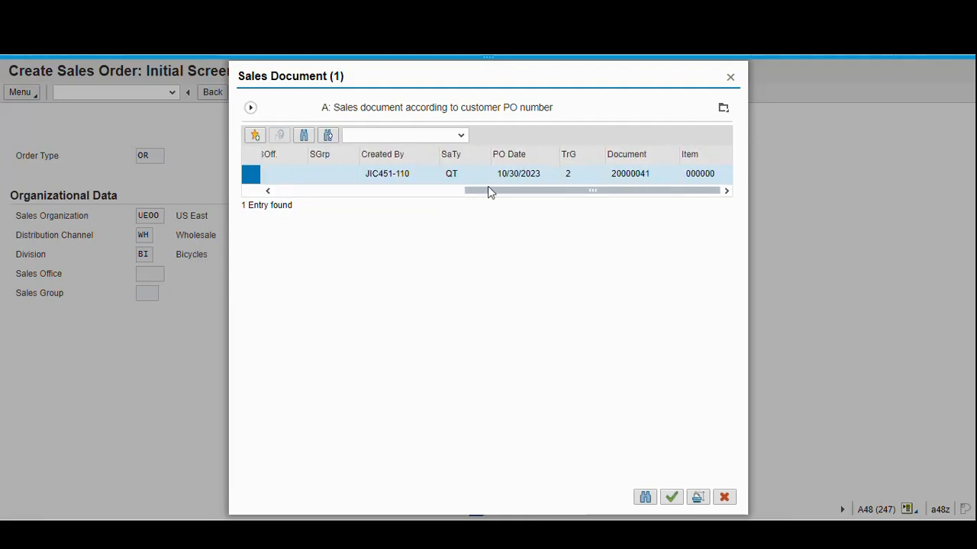
double_click(410, 177)
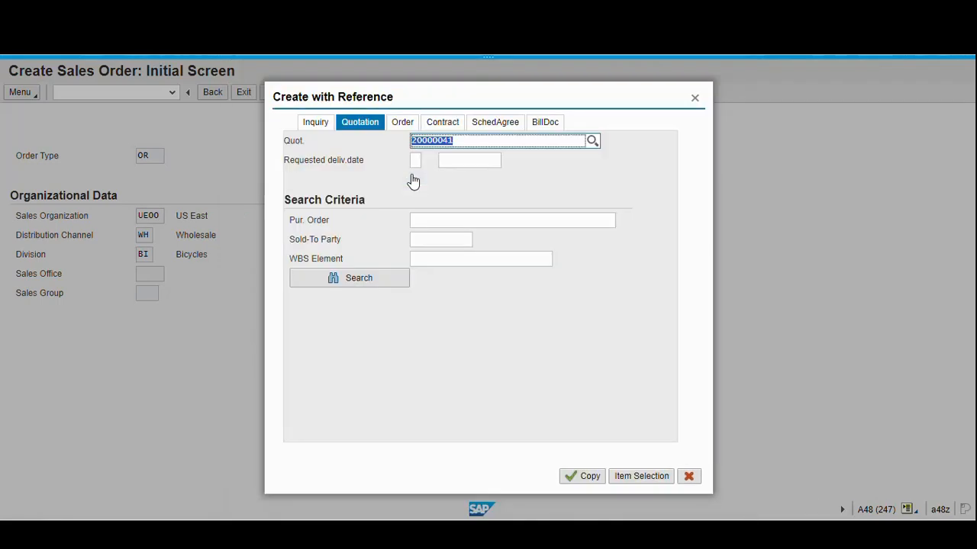
click(584, 478)
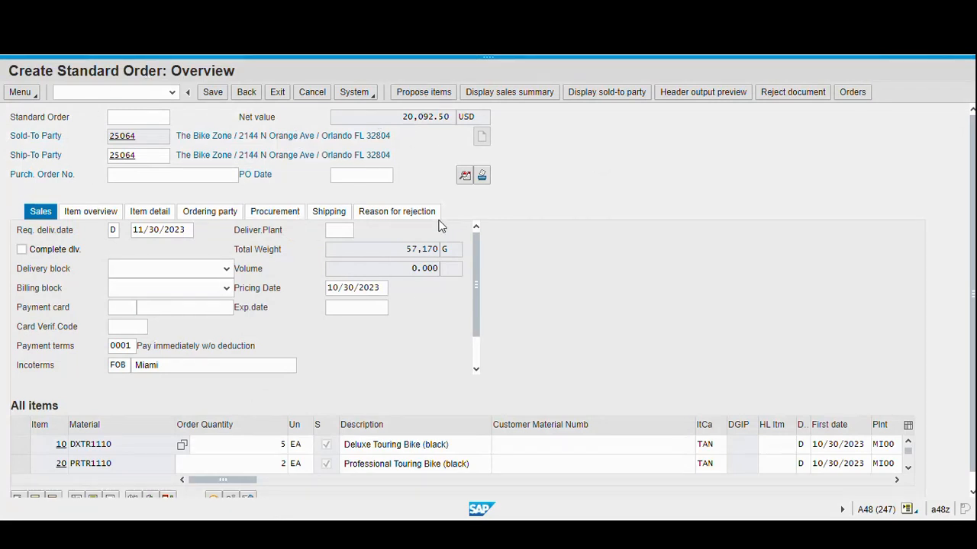
- Enter the purchase order number and set the PO date to 10/30/2023 in the standard order's header
click(177, 176)
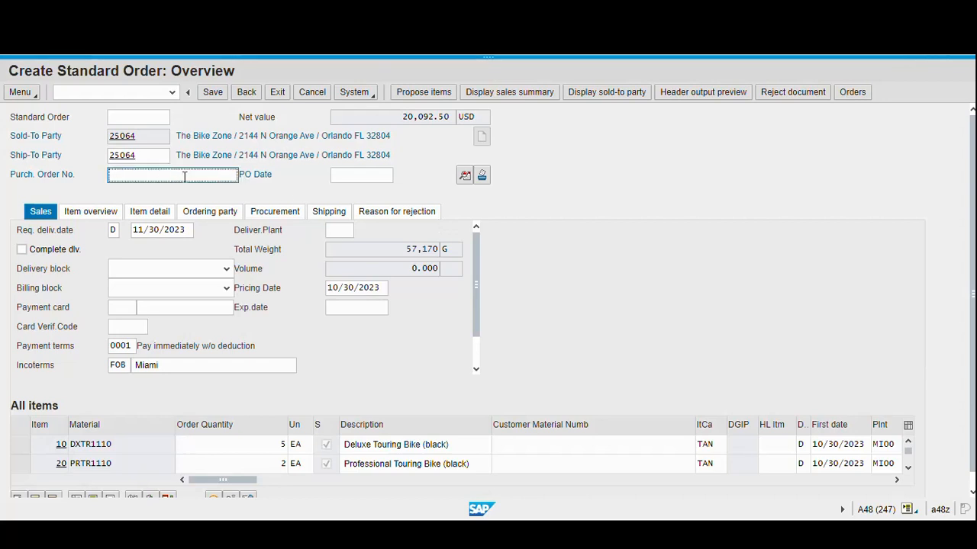
text(110)
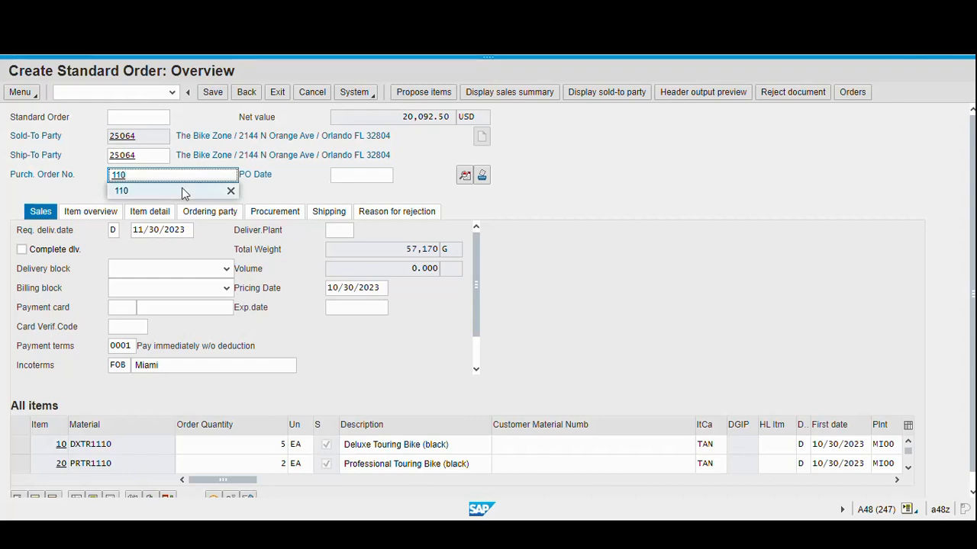
click(179, 192)
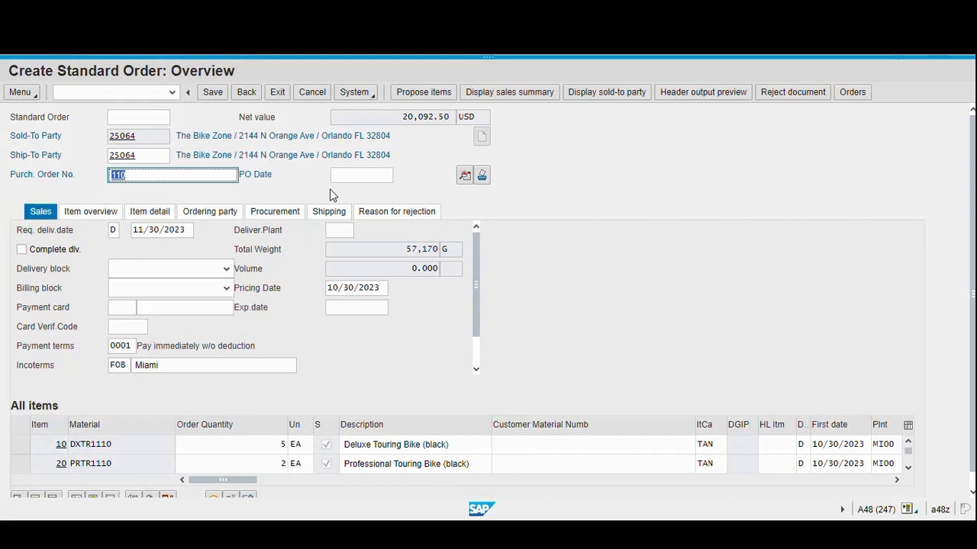
click(360, 174)
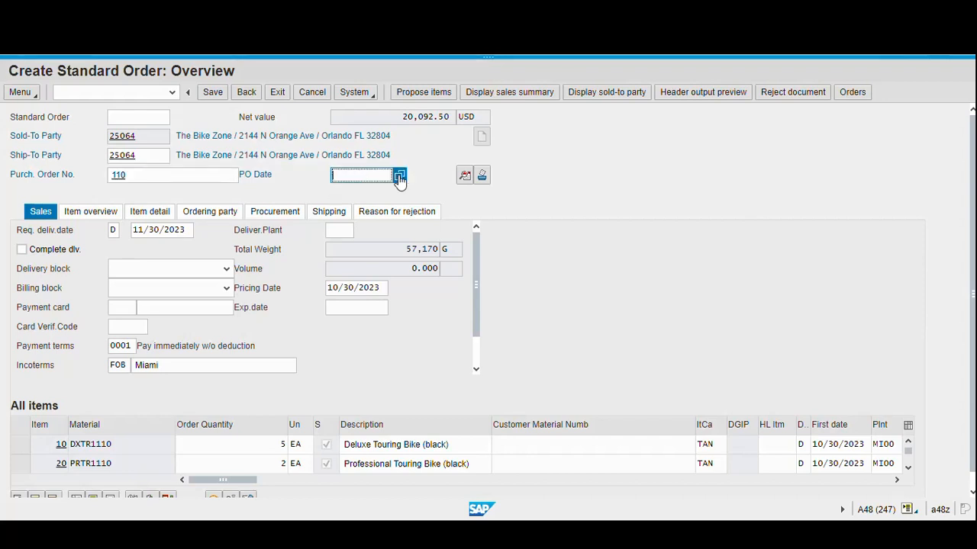
click(398, 176)
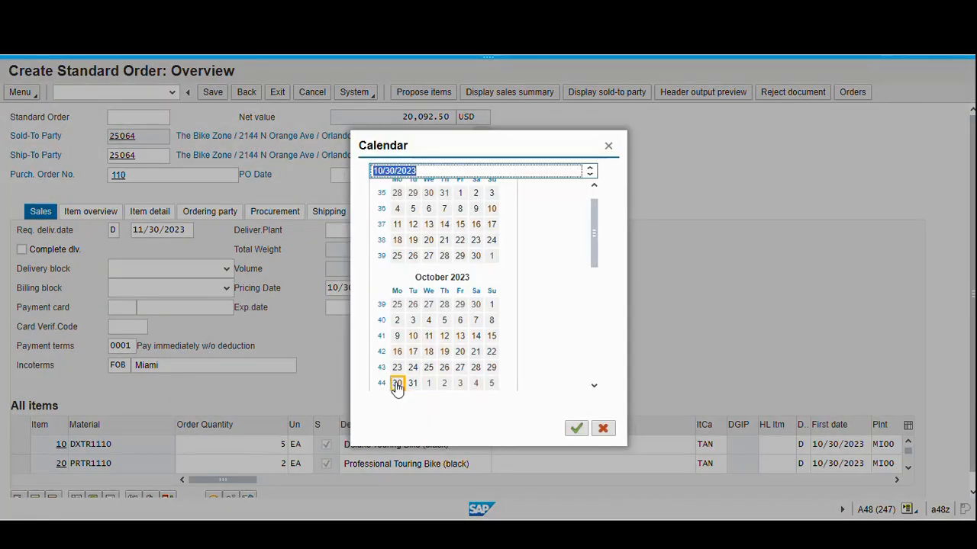
click(397, 385)
double_click(397, 384)
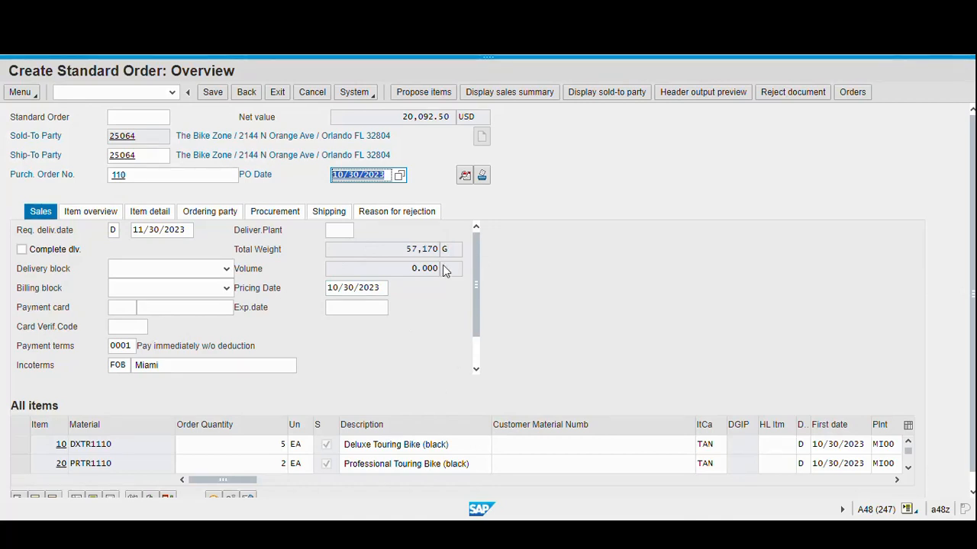
- Save the standard order and exit to the SAP Easy Access screen
click(214, 94)
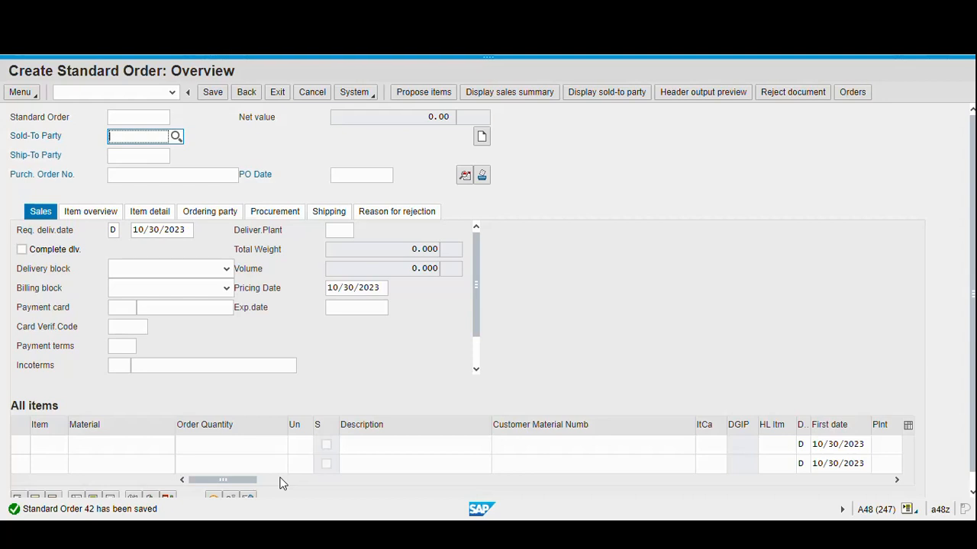
click(279, 99)
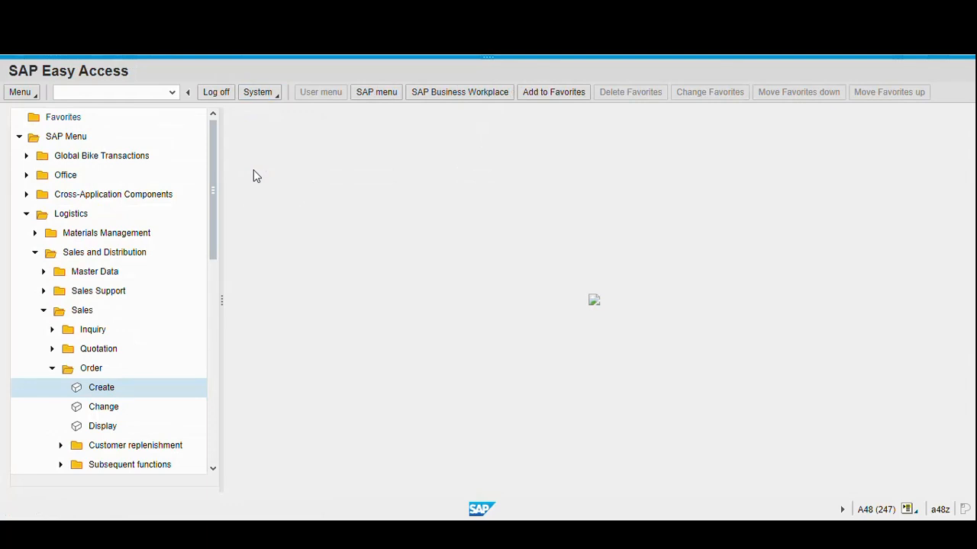
- Collapse Sales and Distribution and start Stock Overview under Materials Management, Inventory Management, Environment, Stock
click(43, 311)
click(33, 256)
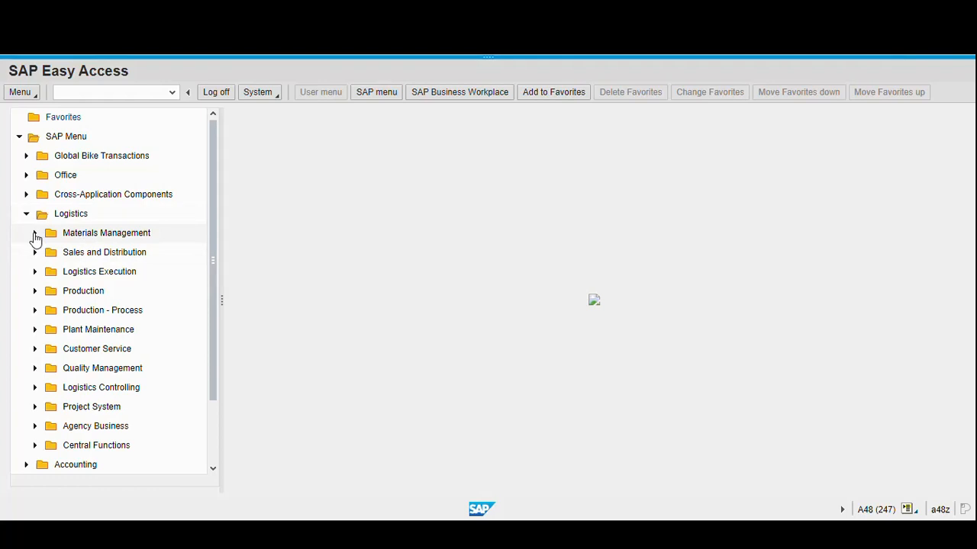
click(34, 236)
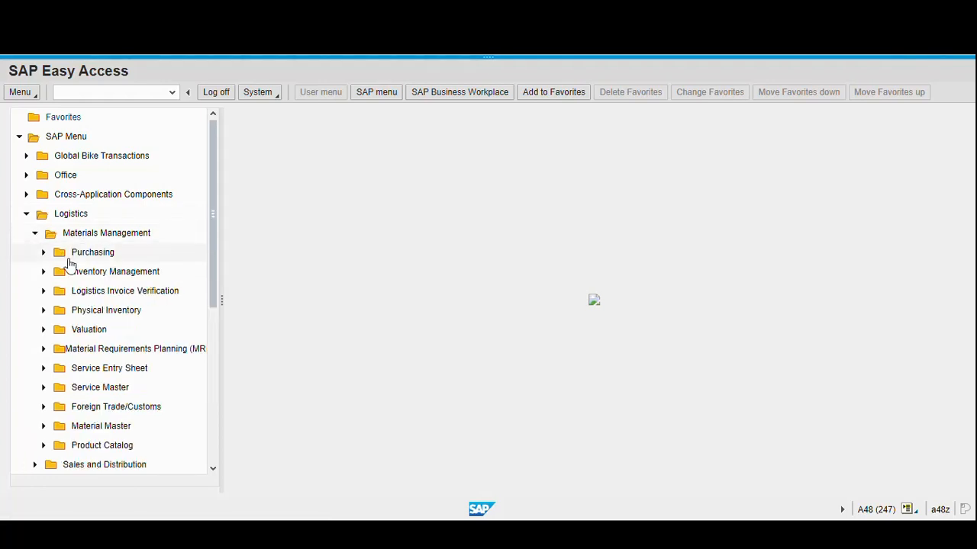
click(44, 273)
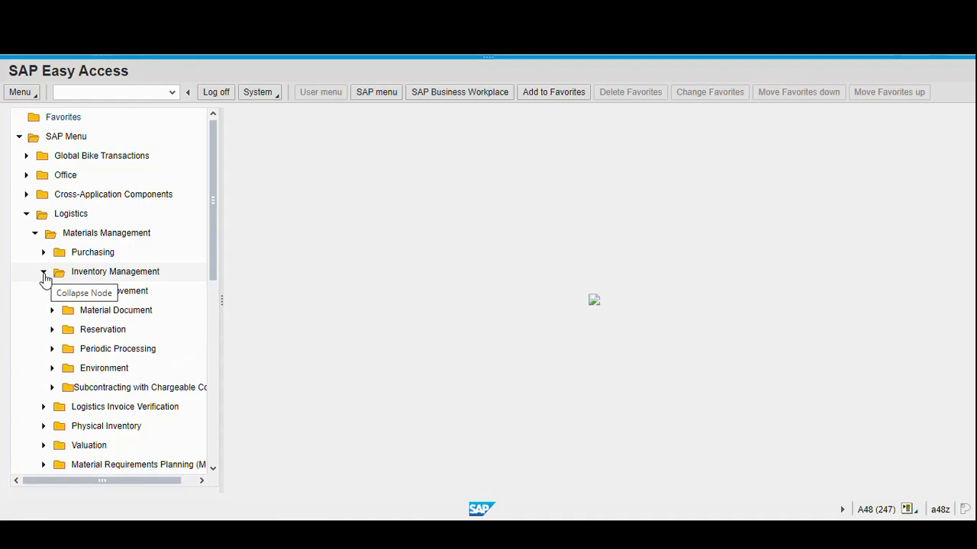
click(52, 370)
scroll(113, 374, down, 1)
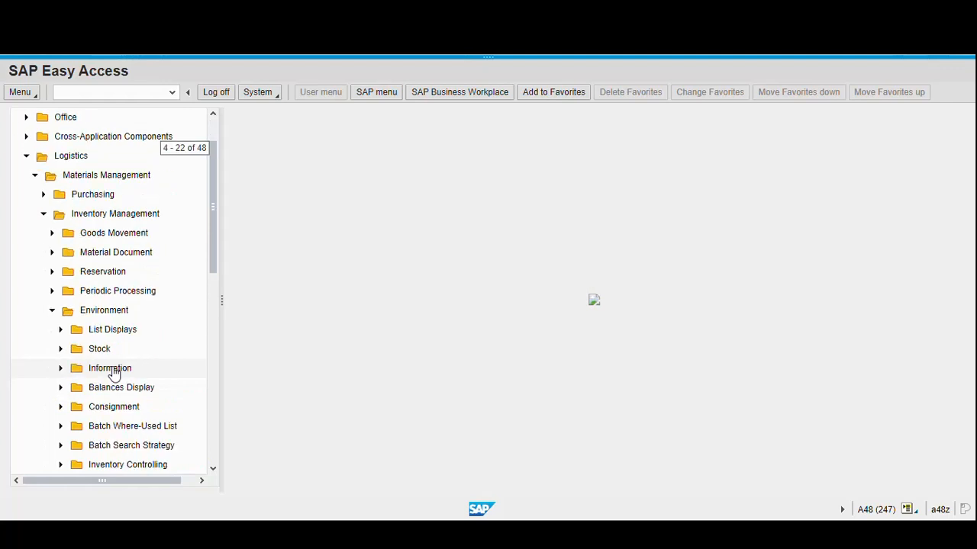
click(60, 350)
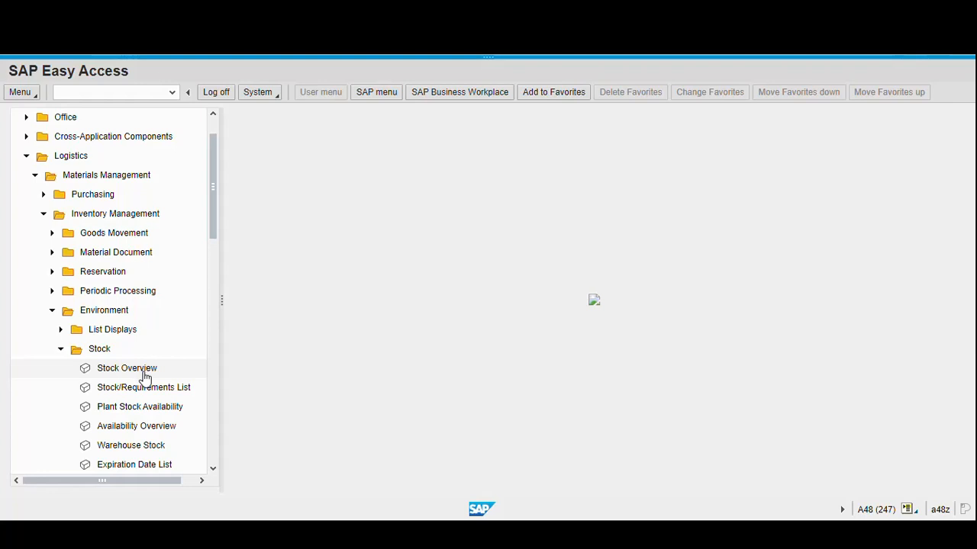
click(145, 377)
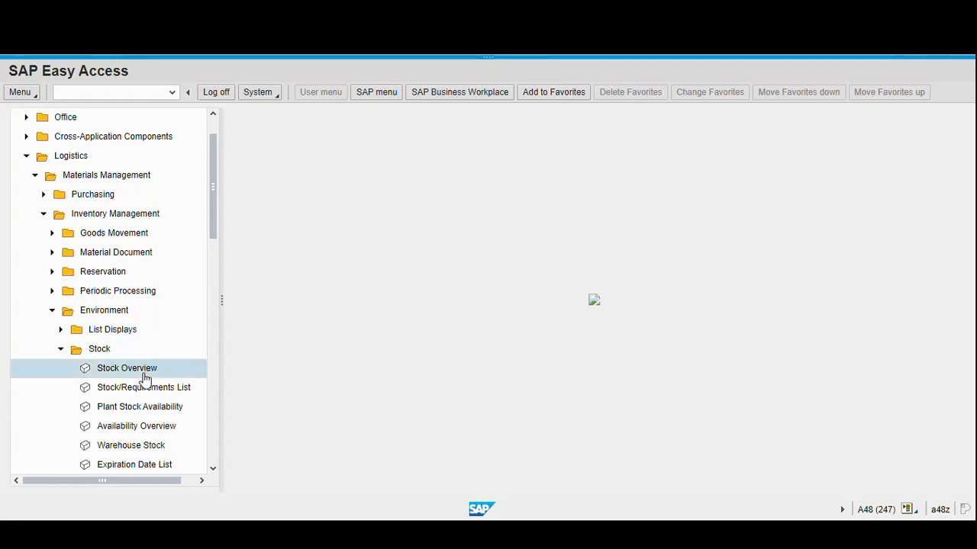
double_click(145, 377)
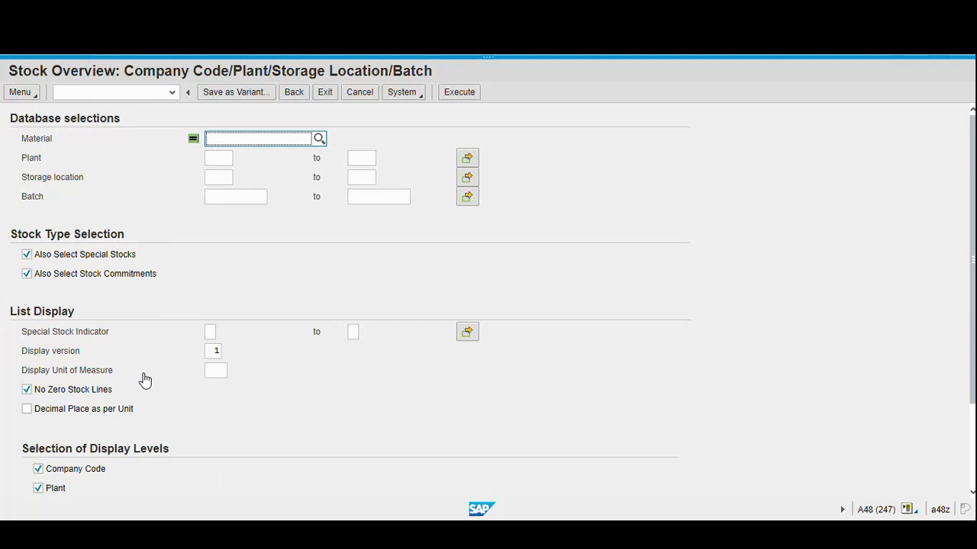
- Find materials with the Sales material by description search and a 110 material filter, and select Deluxe Touring Bike (Black), DXTR1110
click(319, 140)
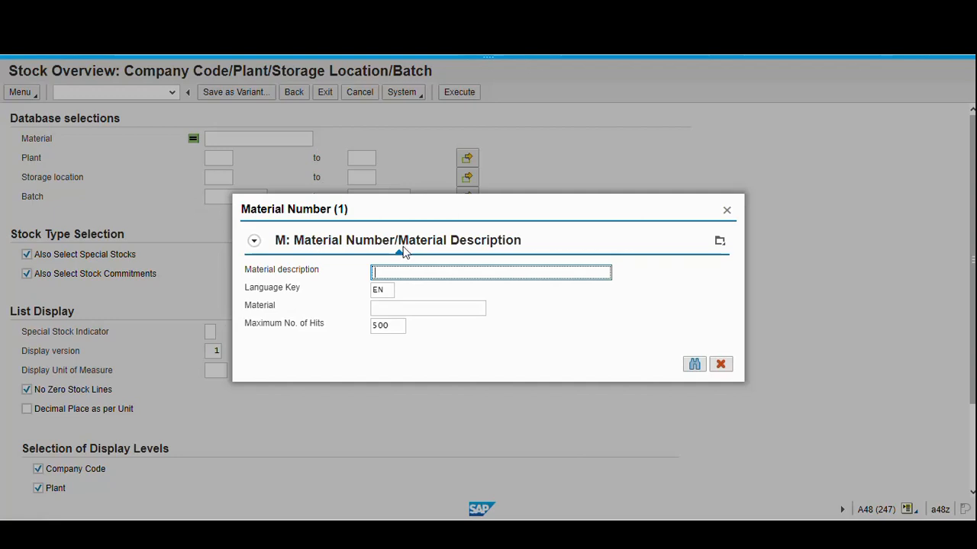
click(719, 243)
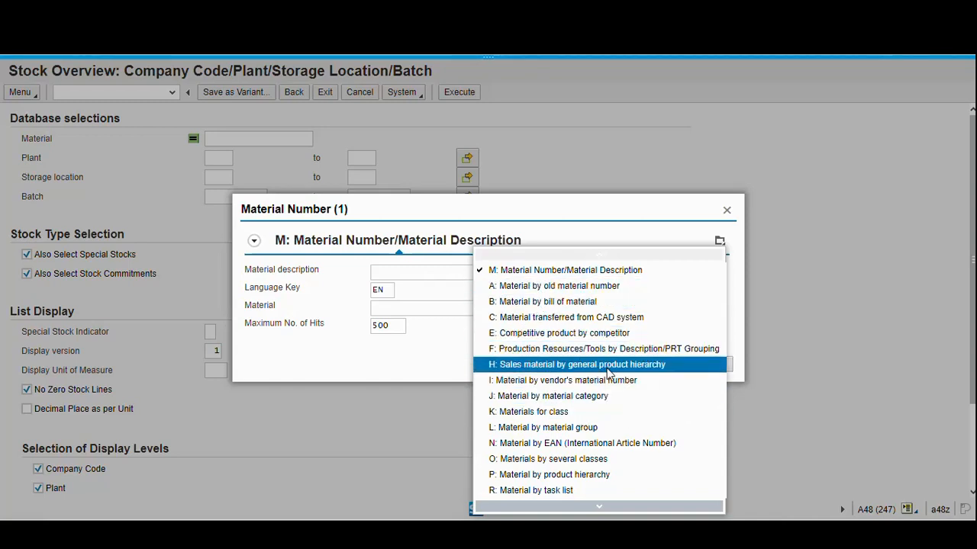
scroll(628, 418, down, 2)
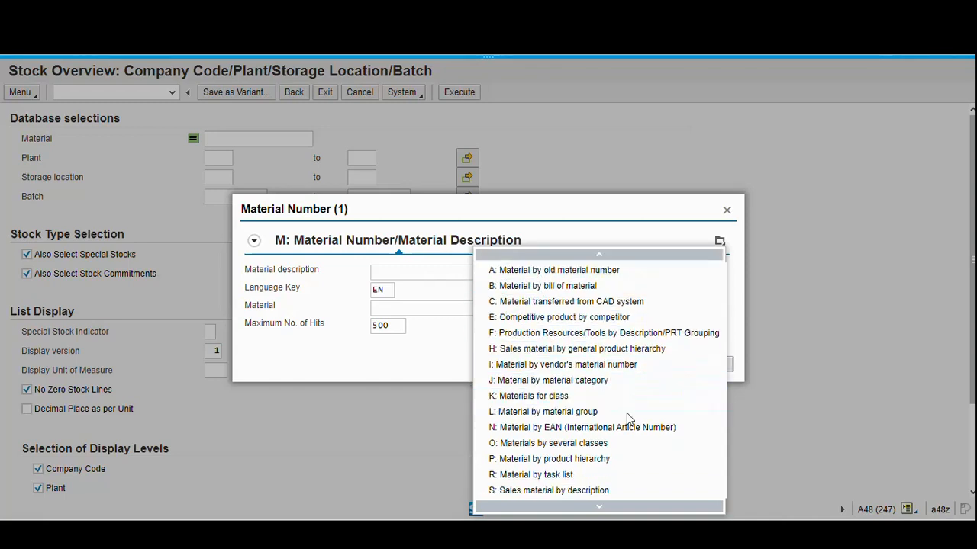
click(541, 475)
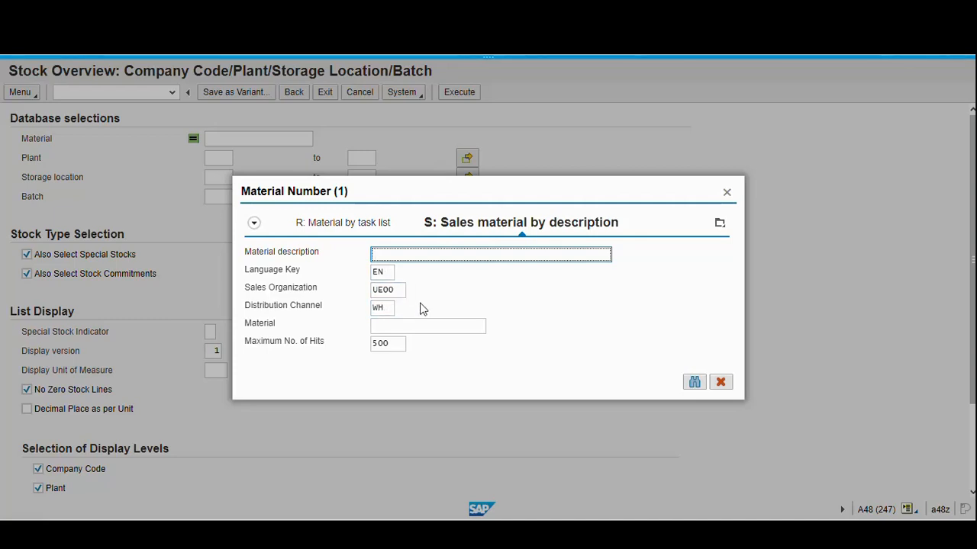
click(385, 325)
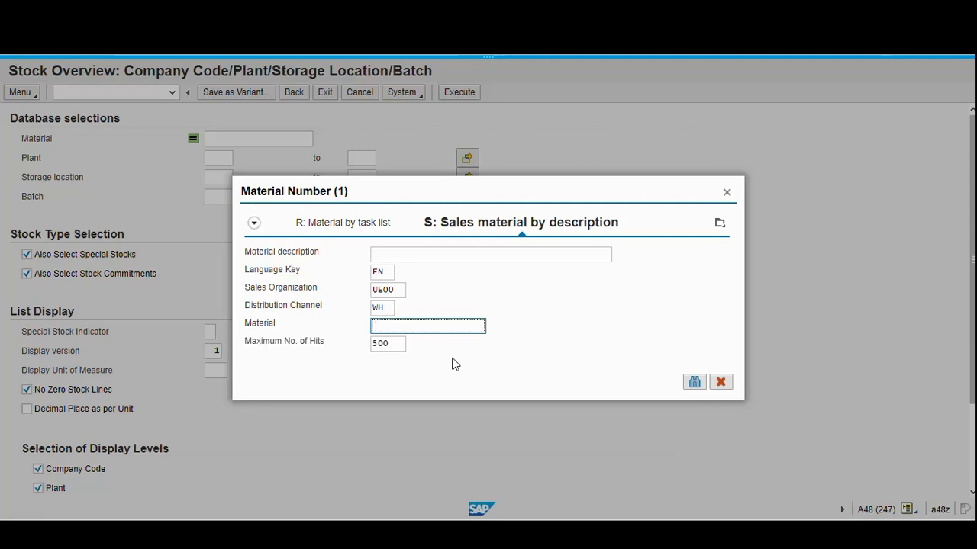
text(110)
click(695, 383)
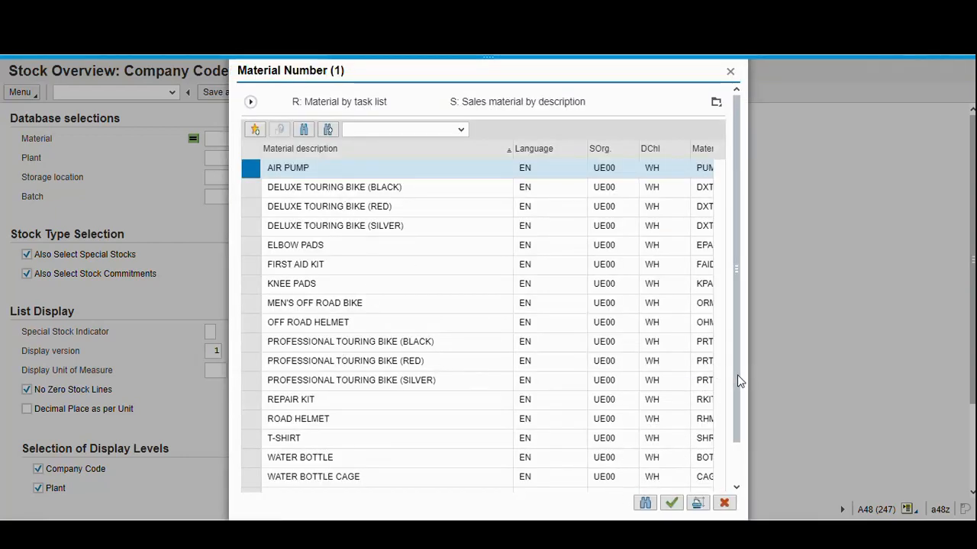
drag(738, 375, 740, 397)
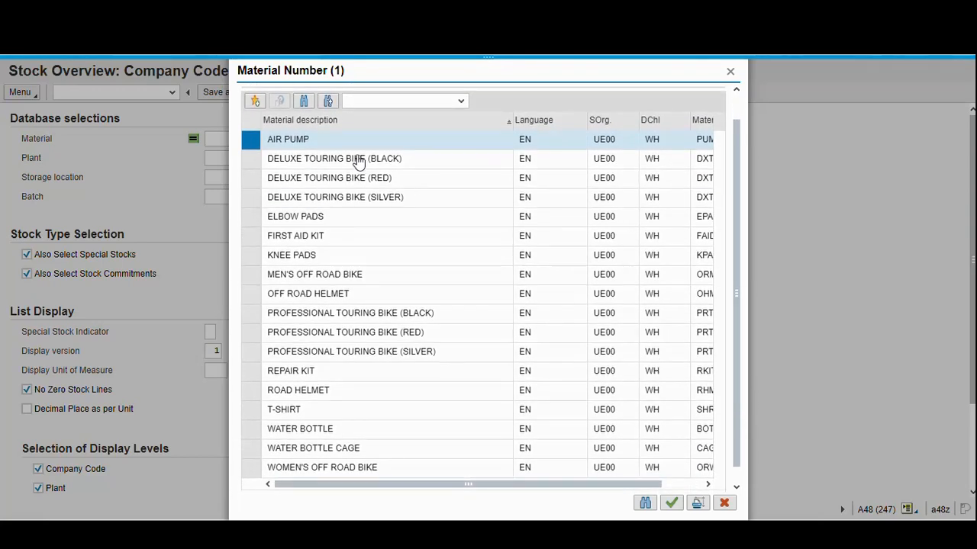
double_click(358, 162)
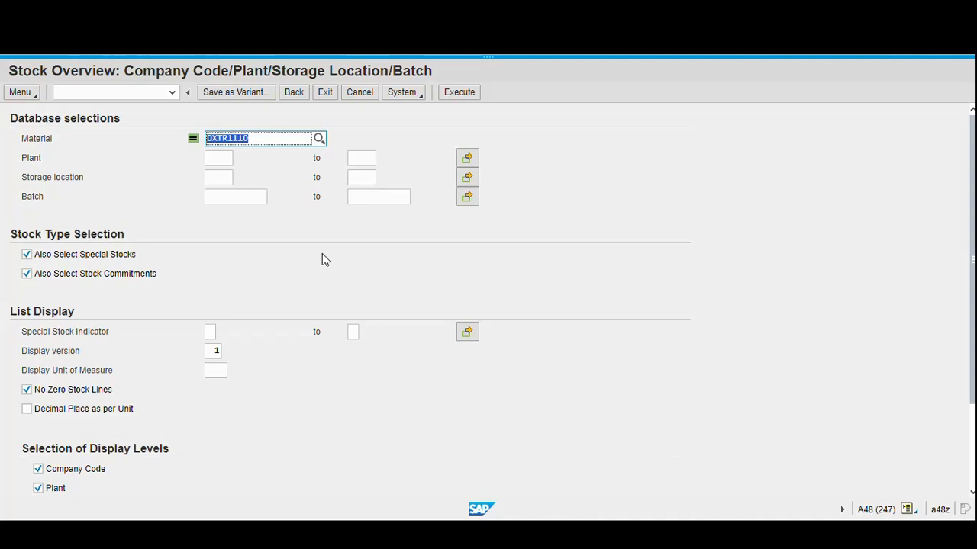
- Restrict the stock overview of DXTR1110 to plant MI00 and run it
click(222, 159)
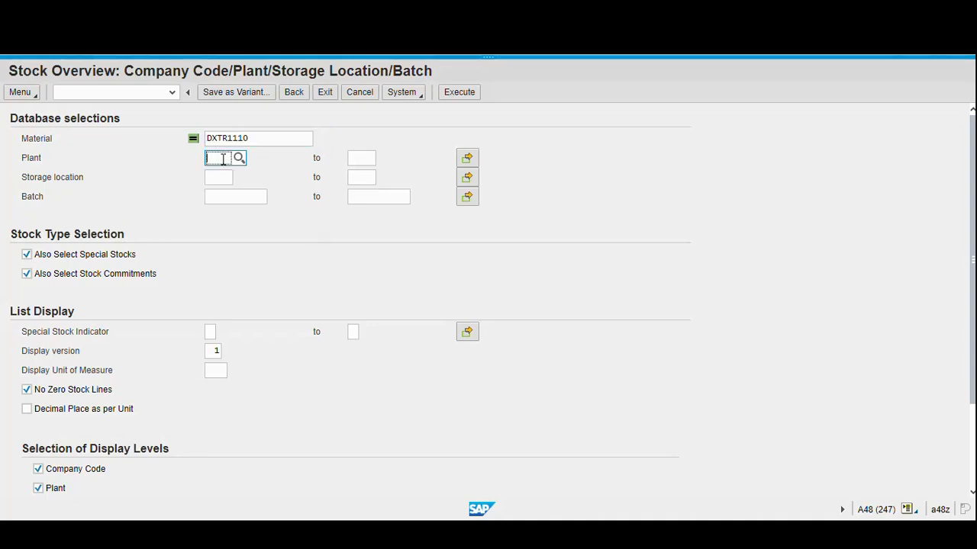
text(MI01)
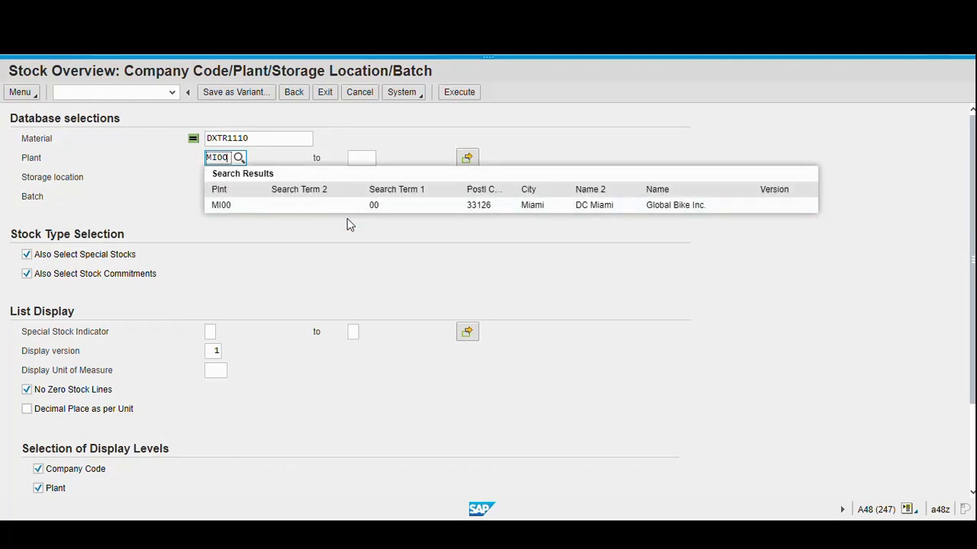
click(280, 208)
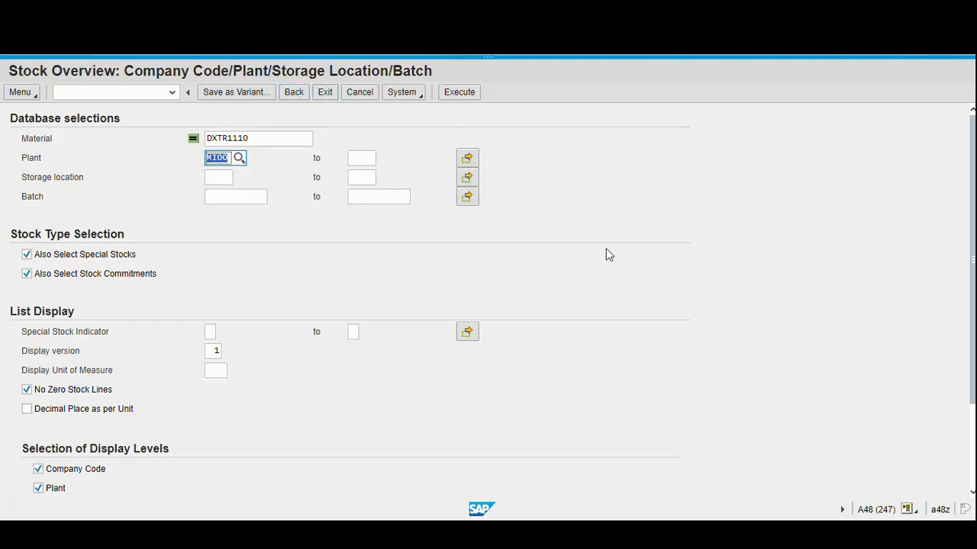
click(459, 96)
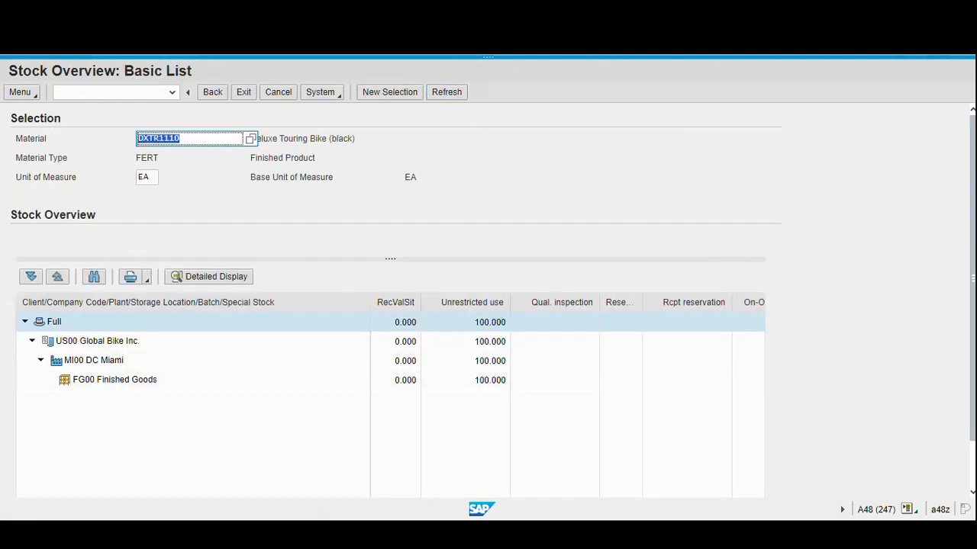
- Examine the stock types of DXTR1110 in plant MI00 DC Miami, including sales orders, and close the details
click(85, 365)
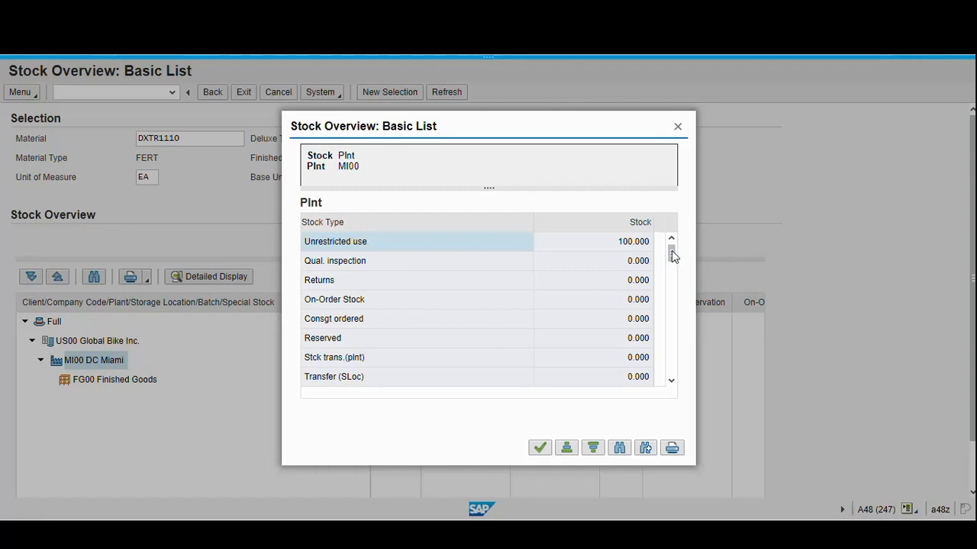
drag(672, 254, 669, 277)
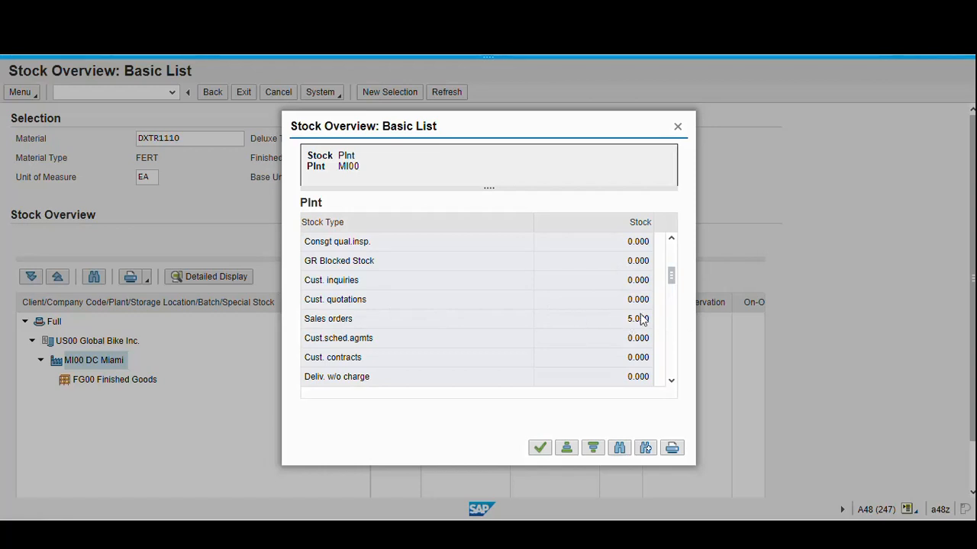
drag(672, 280, 673, 234)
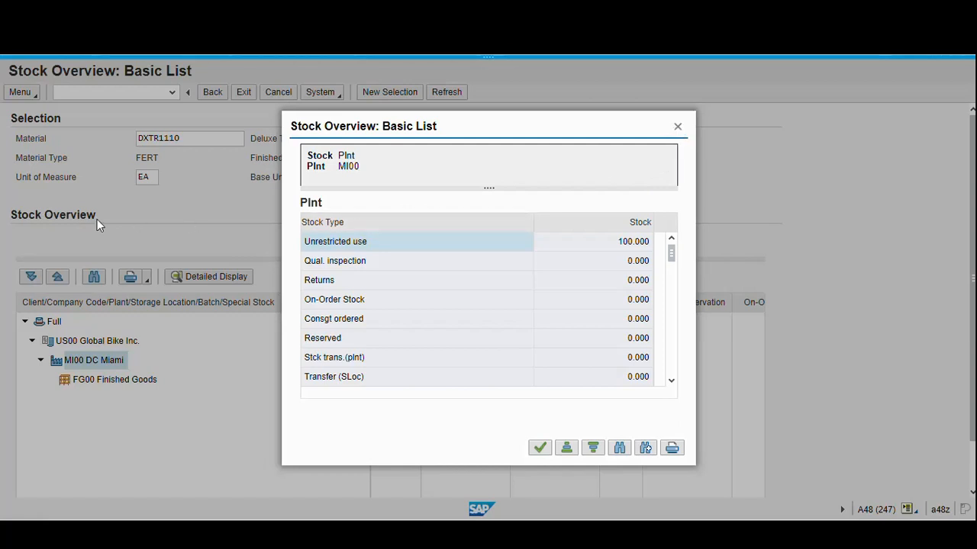
key(Return)
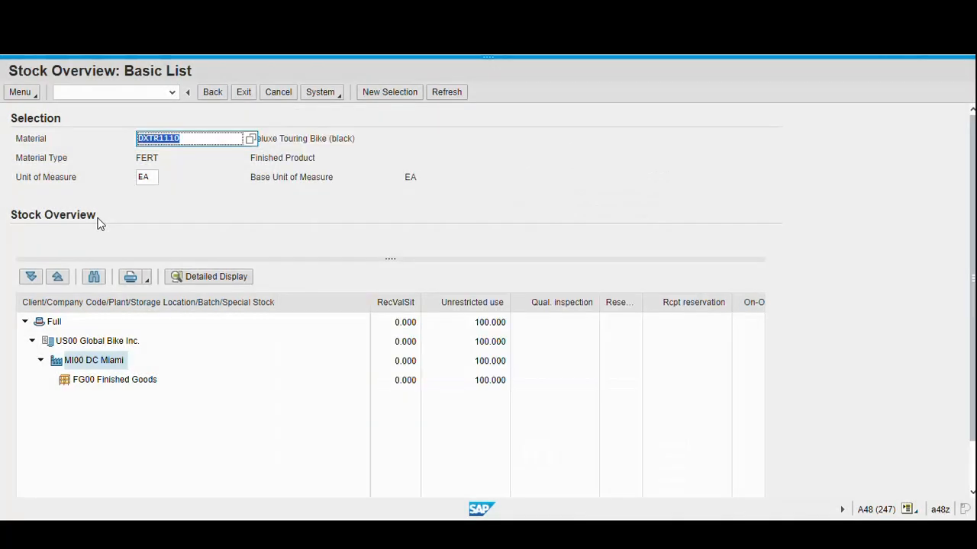
click(251, 140)
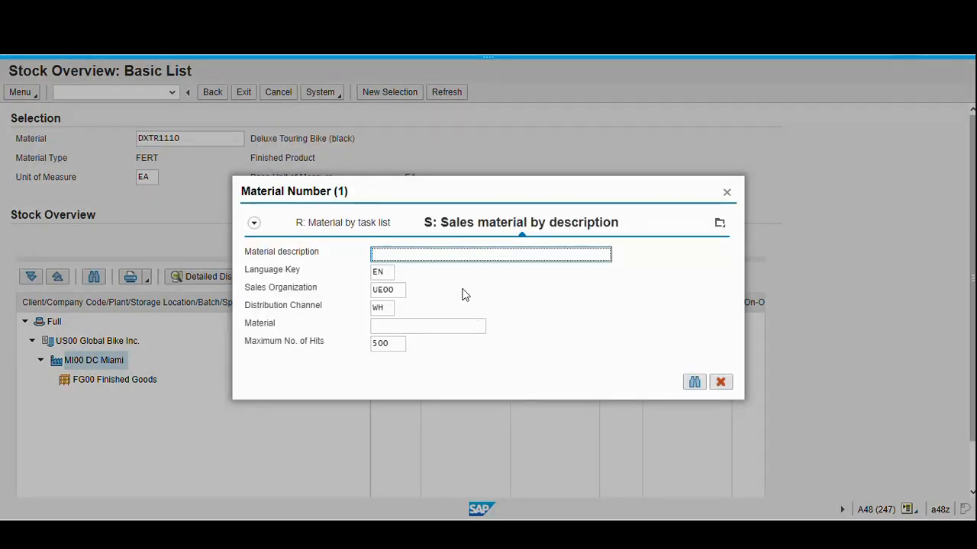
click(384, 326)
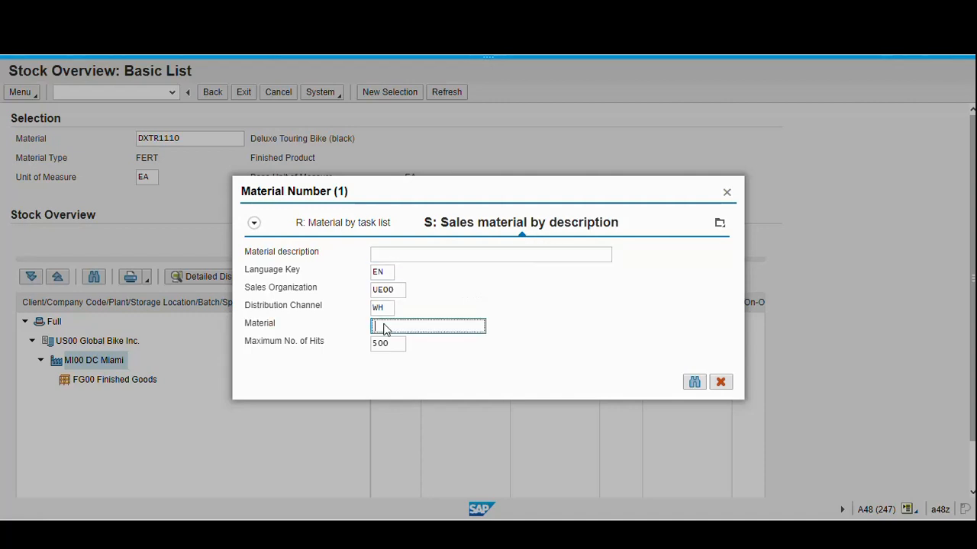
text(*110)
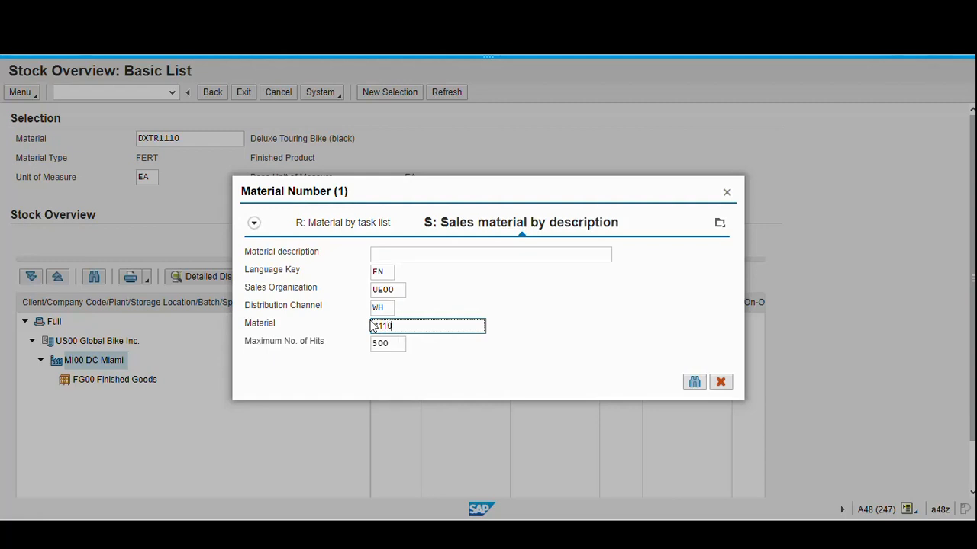
click(691, 384)
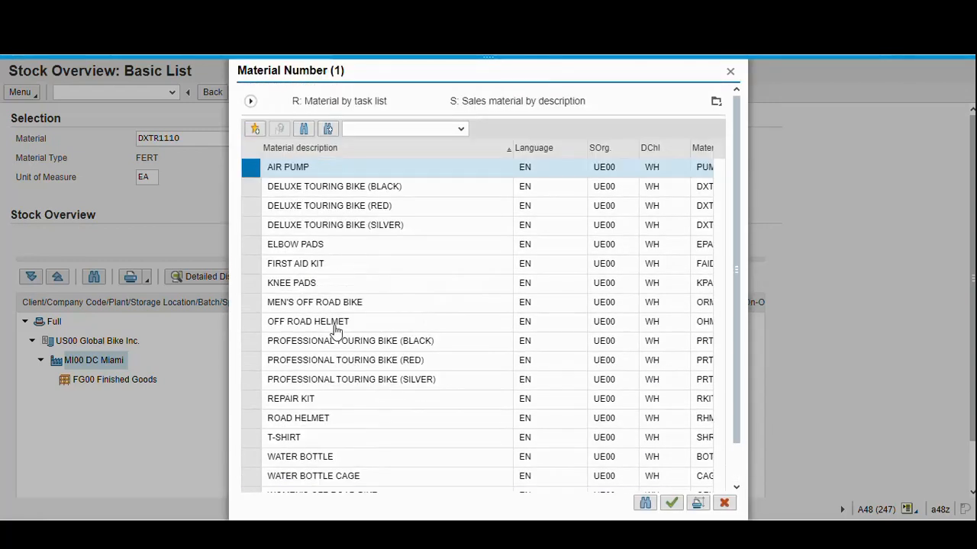
scroll(333, 320, down, 1)
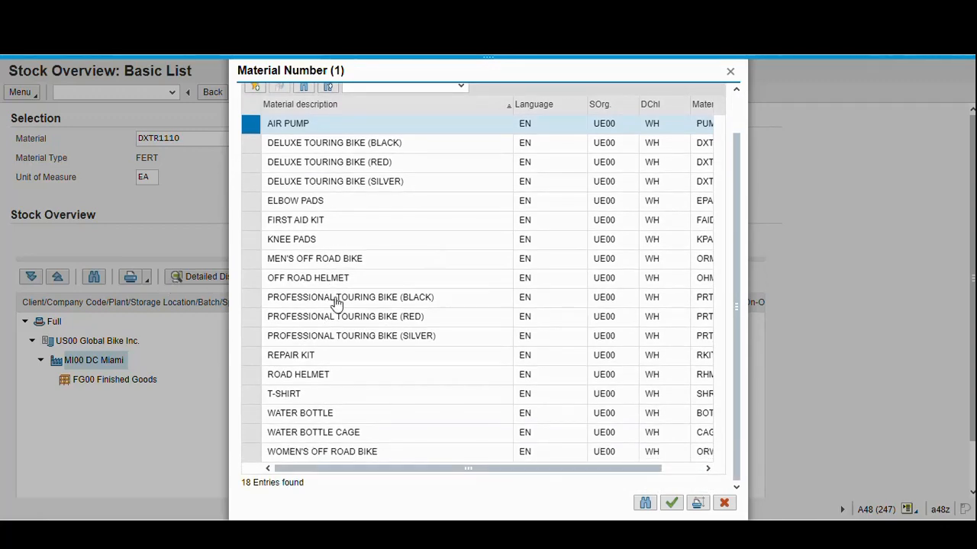
click(336, 299)
double_click(336, 300)
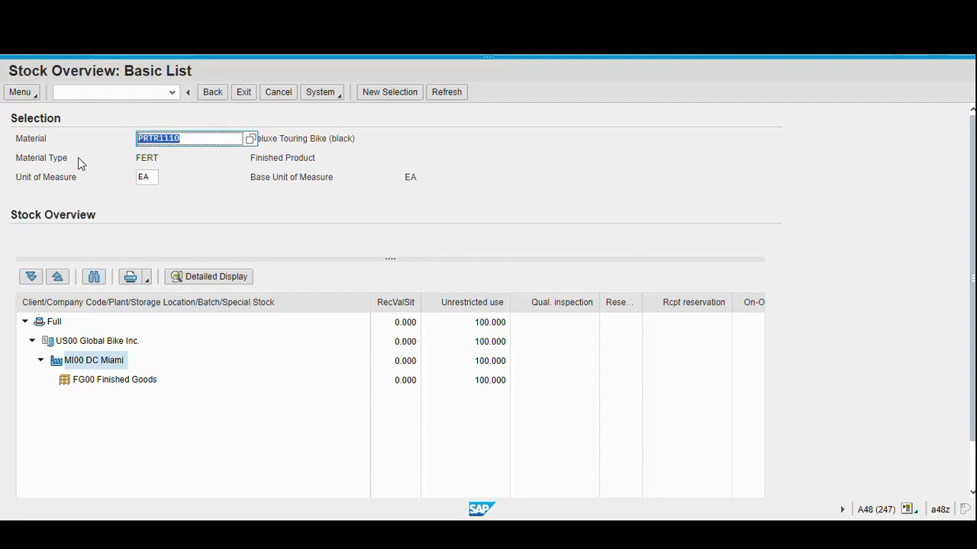
click(211, 92)
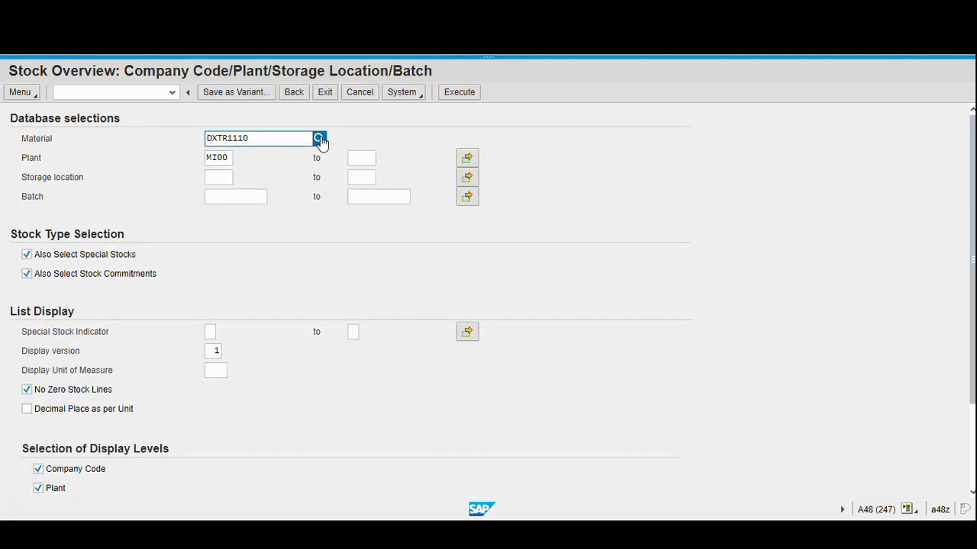
- Find Professional Touring Bike (Black), PRTR1110, with the material filter *110 and run its stock overview for plant MI00
key(F4)
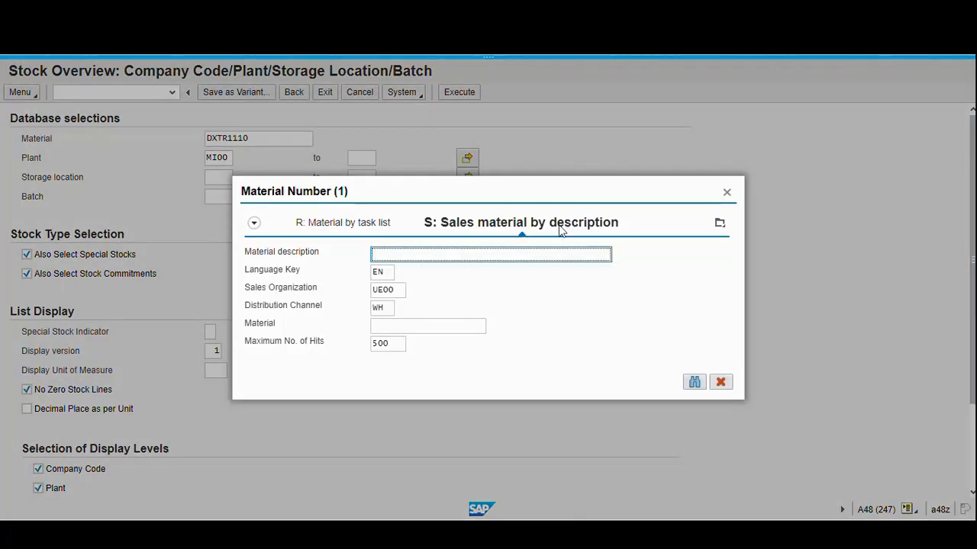
click(393, 324)
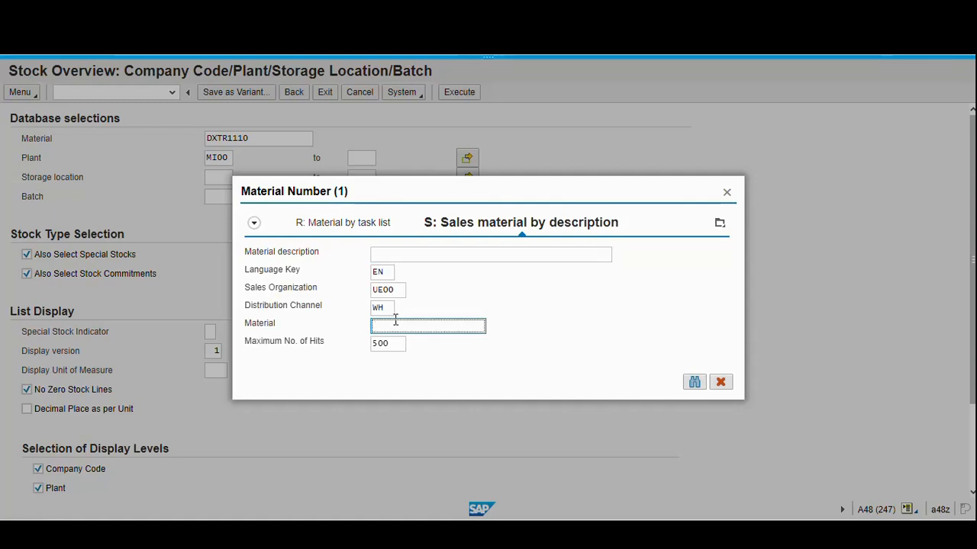
text(*110)
click(691, 383)
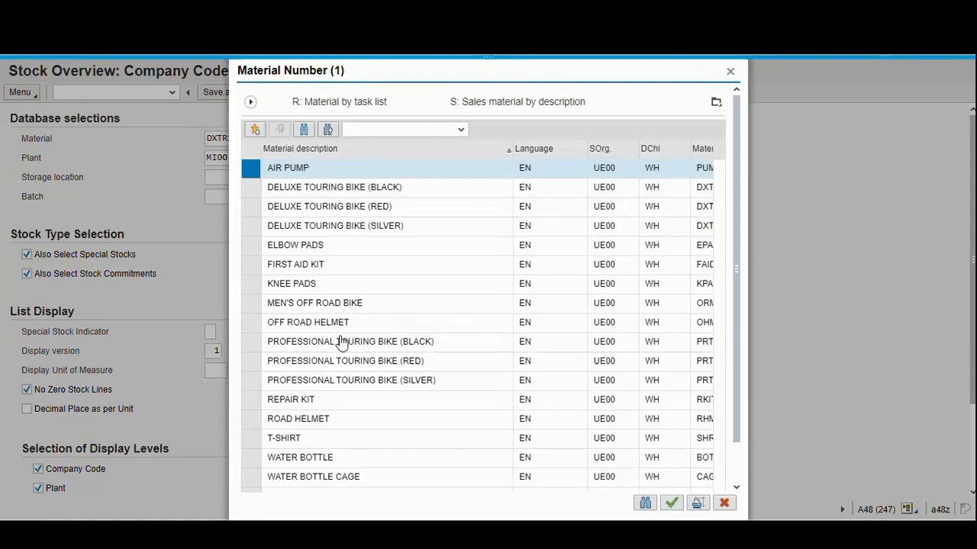
scroll(393, 306, down, 2)
scroll(388, 322, up, 2)
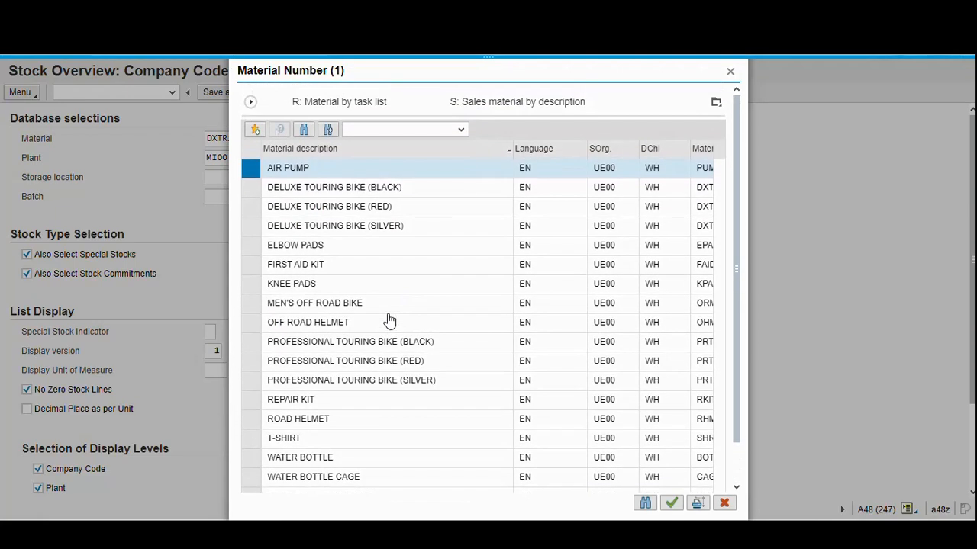
double_click(374, 345)
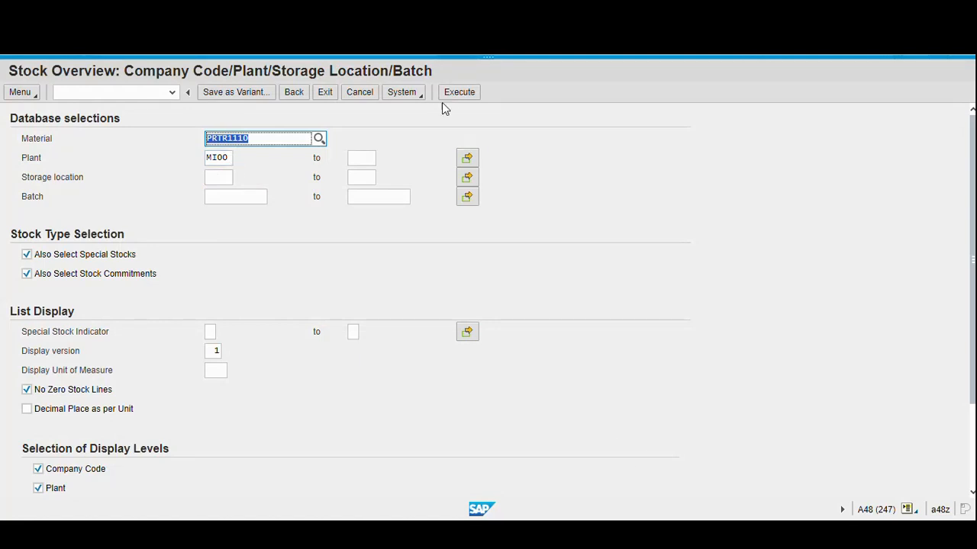
click(459, 92)
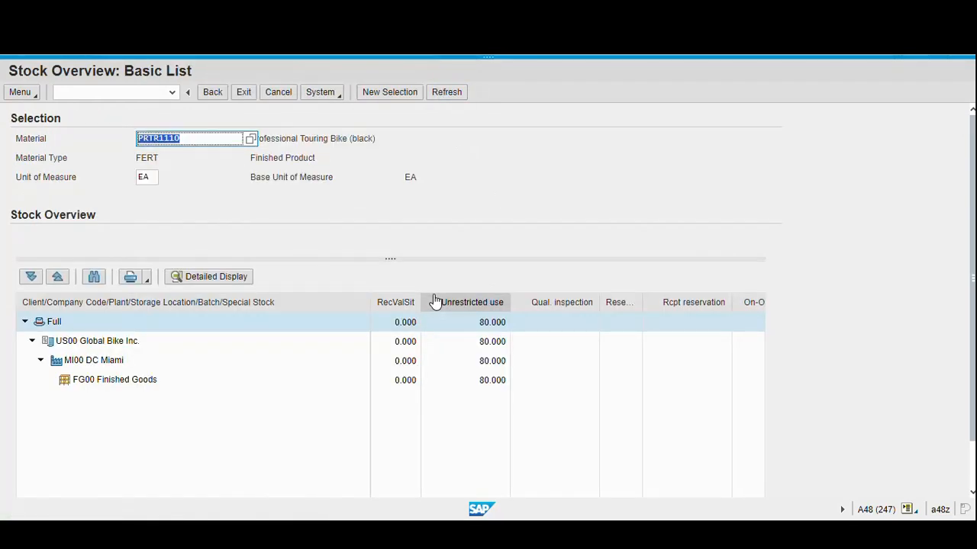
- Examine the sales orders stock of PRTR1110 in plant MI00 DC Miami and exit to the SAP Easy Access screen
click(96, 366)
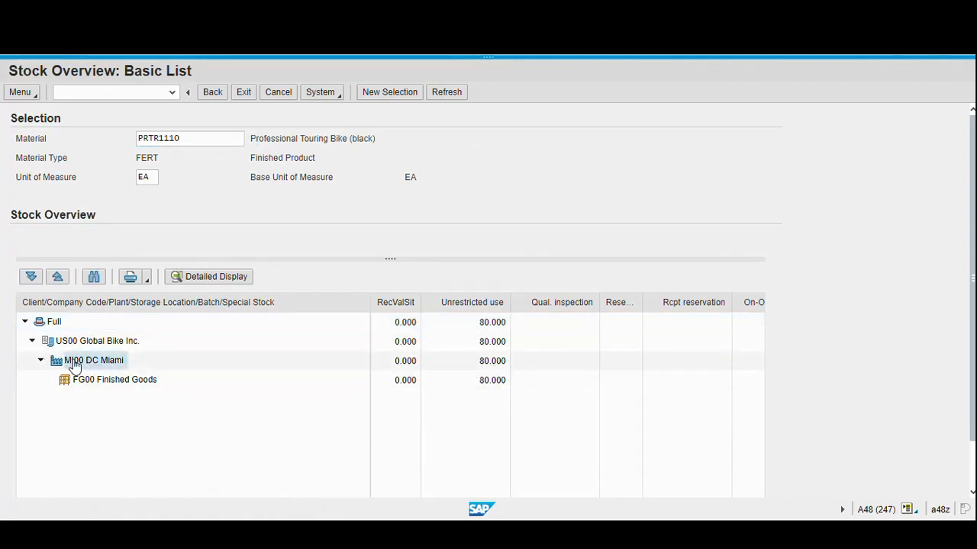
double_click(74, 365)
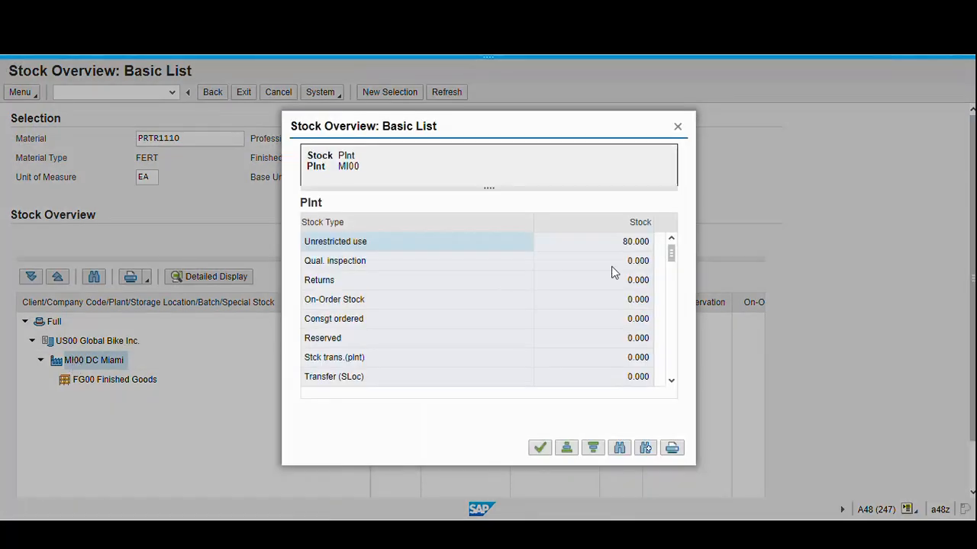
drag(670, 256, 676, 271)
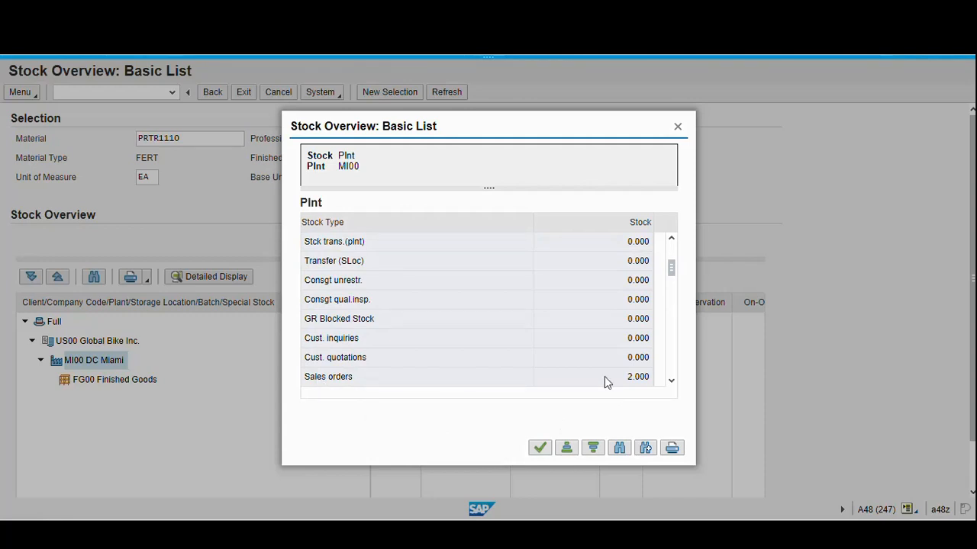
click(628, 381)
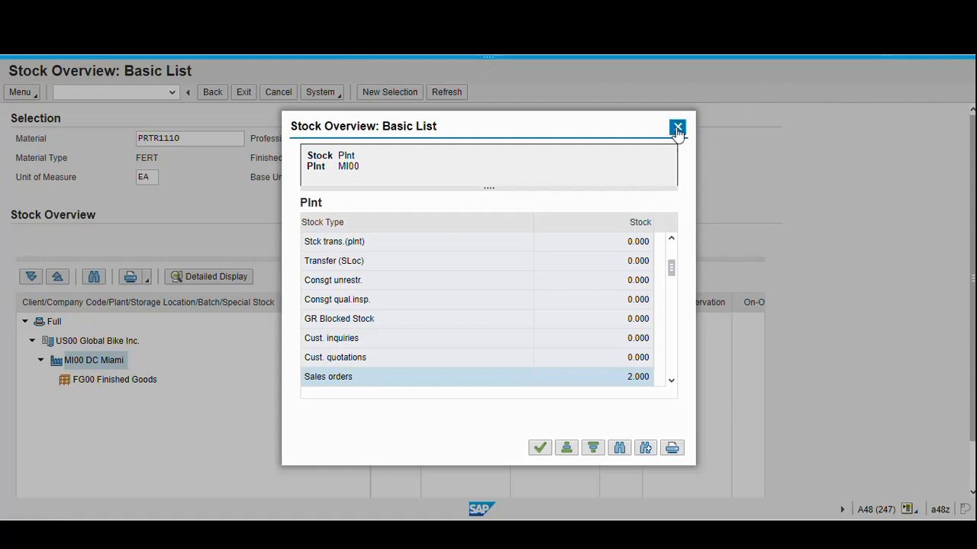
click(220, 95)
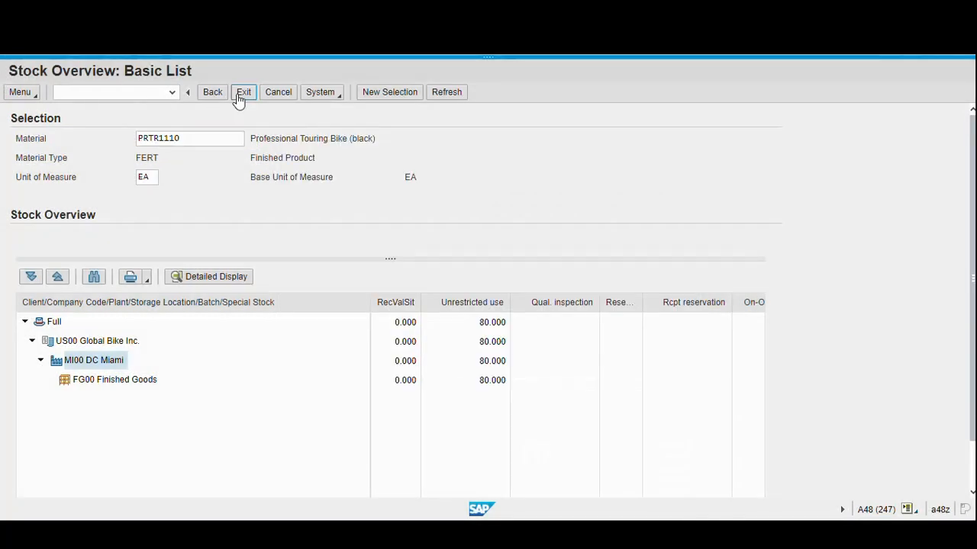
click(240, 98)
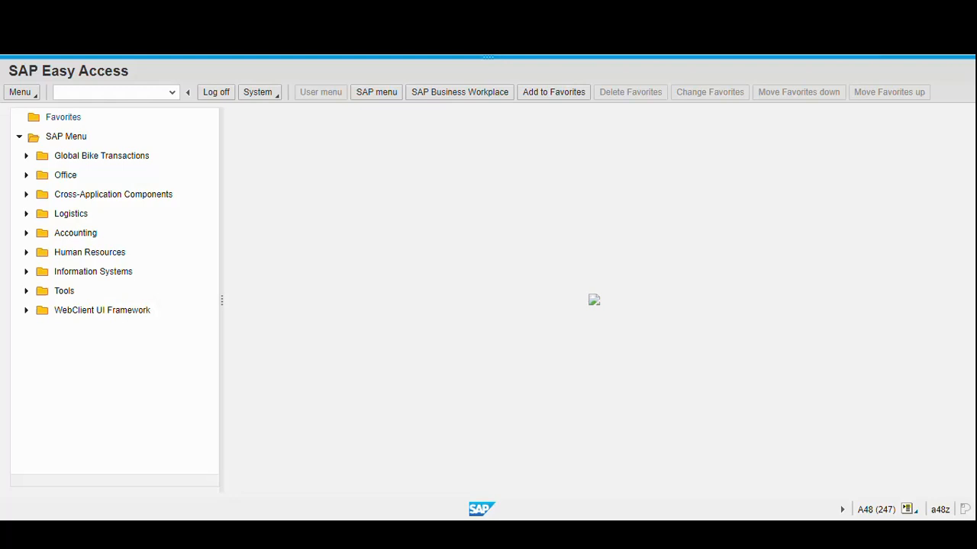
- Start Outbound Delivery creation for a single document with reference to sales order, under Logistics, Sales and Distribution, Shipping and Transportation
click(26, 216)
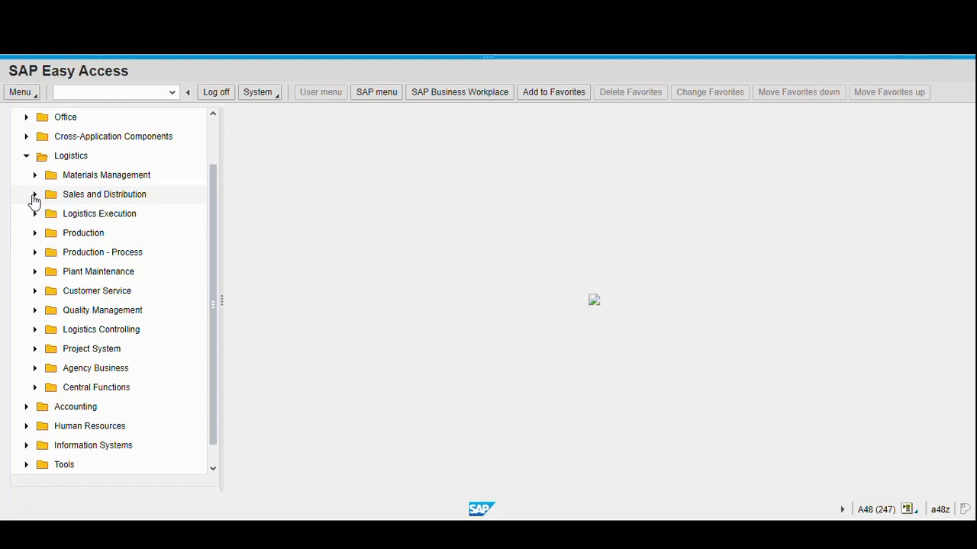
click(34, 196)
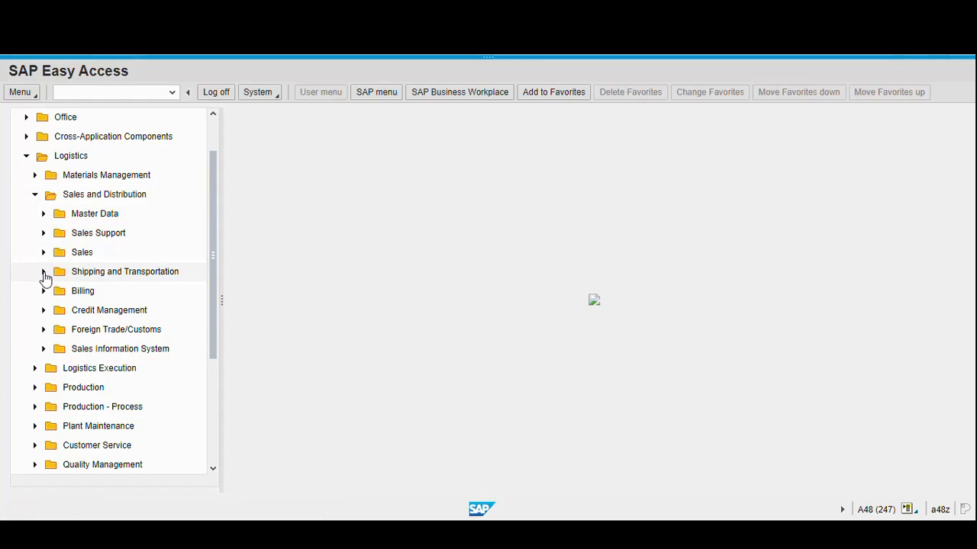
click(43, 272)
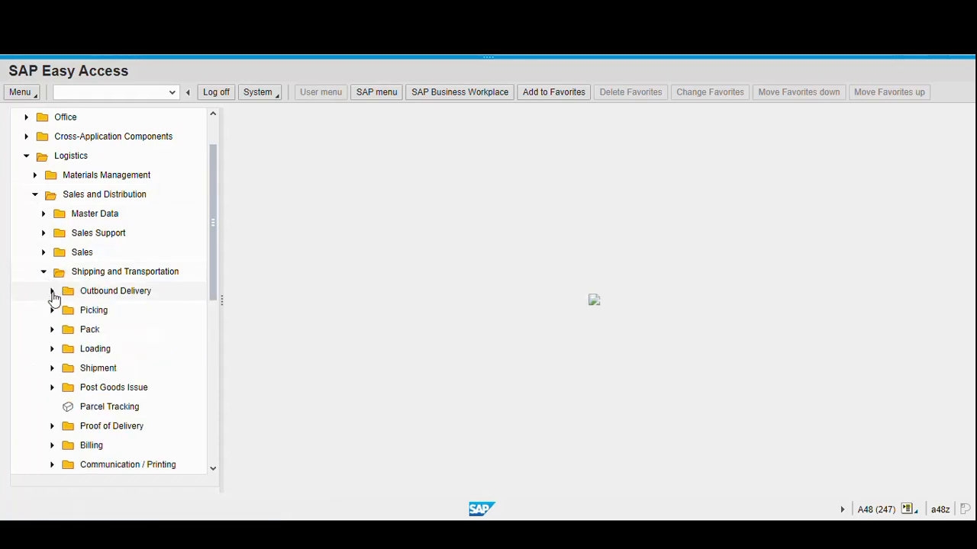
click(53, 293)
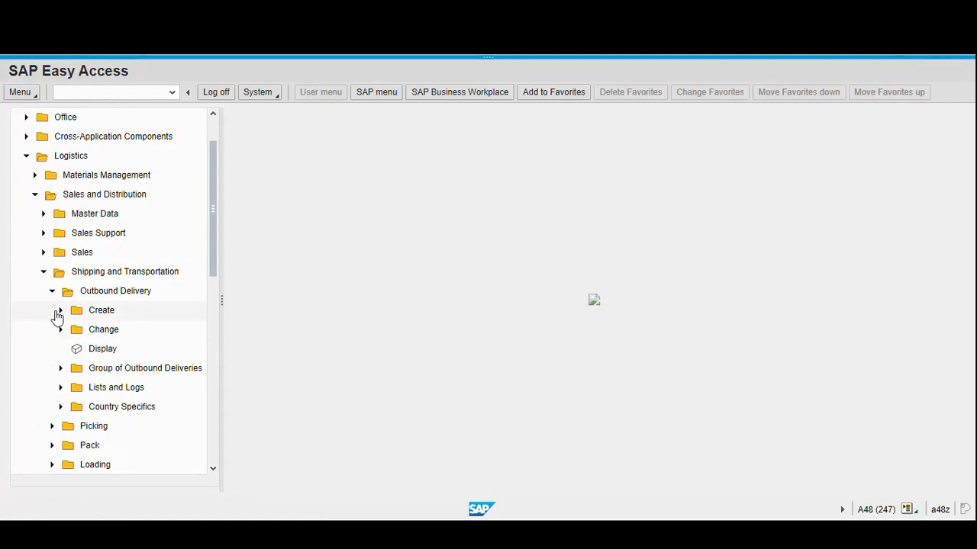
click(59, 312)
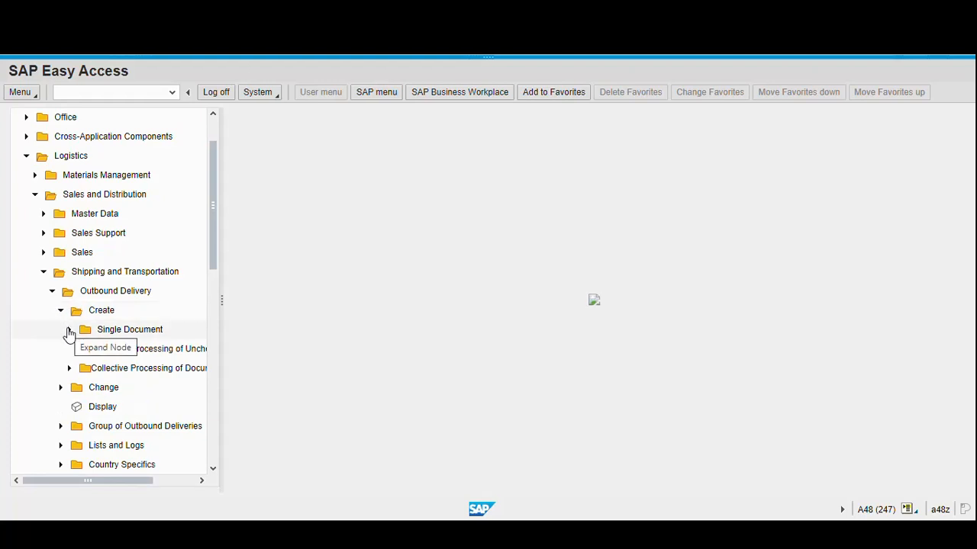
click(69, 330)
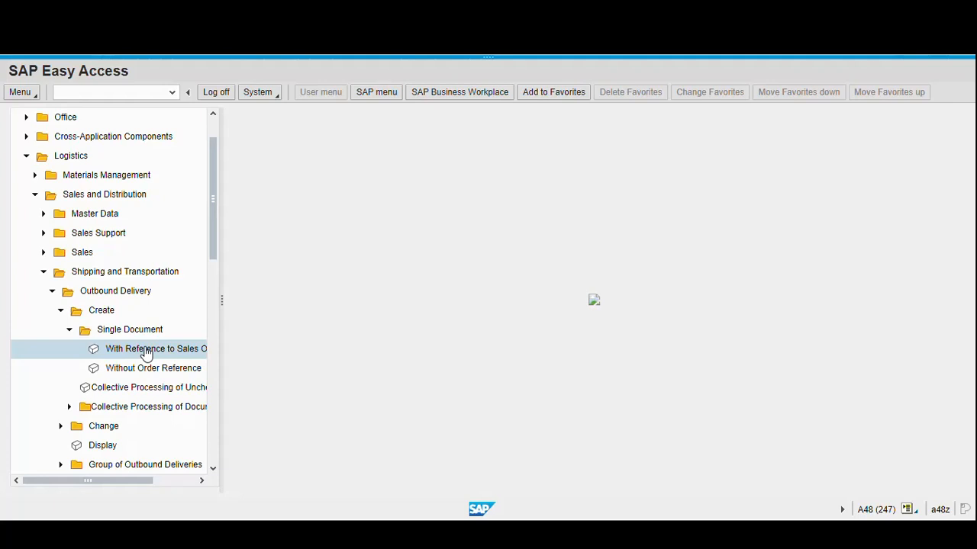
double_click(147, 355)
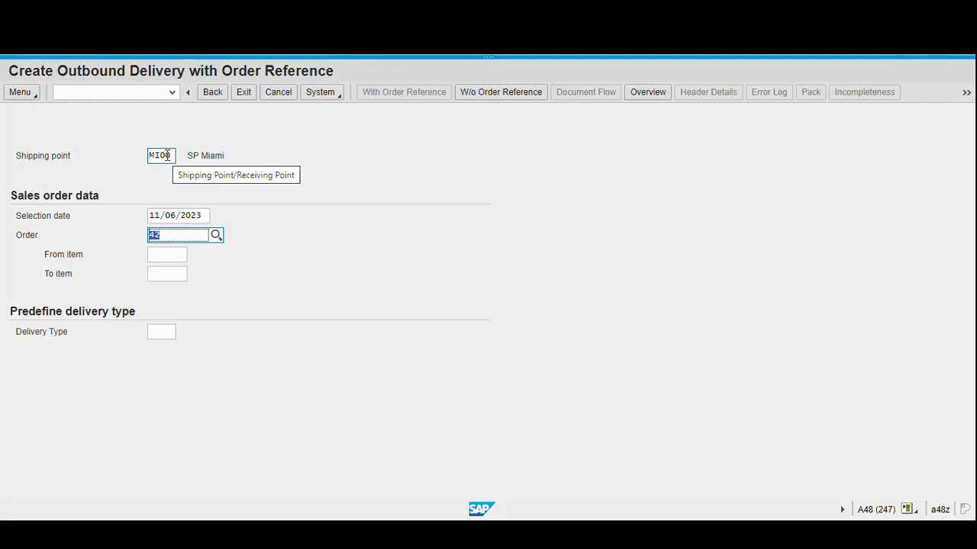
- Load the sales order into a new outbound delivery using shipping point MI00 and selection date 11/06/2023
click(188, 215)
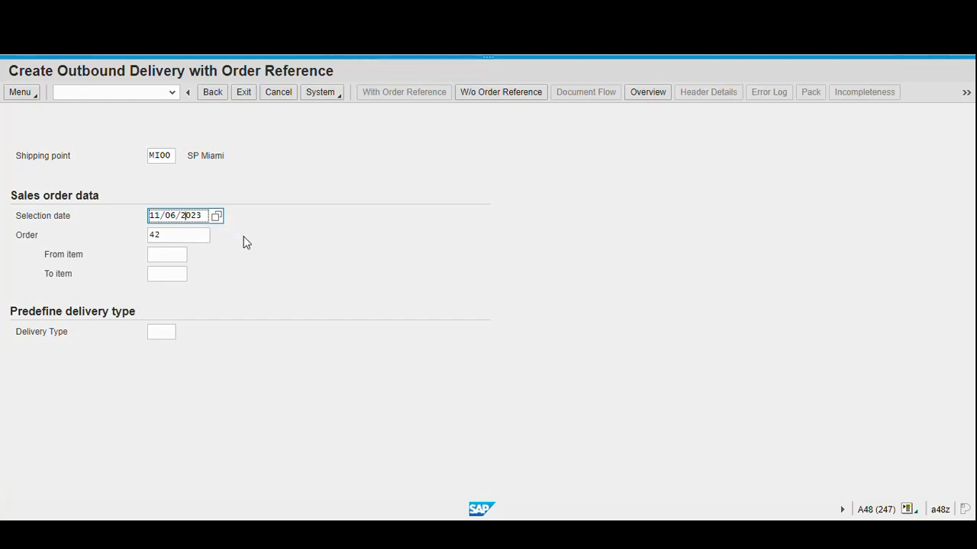
key(Return)
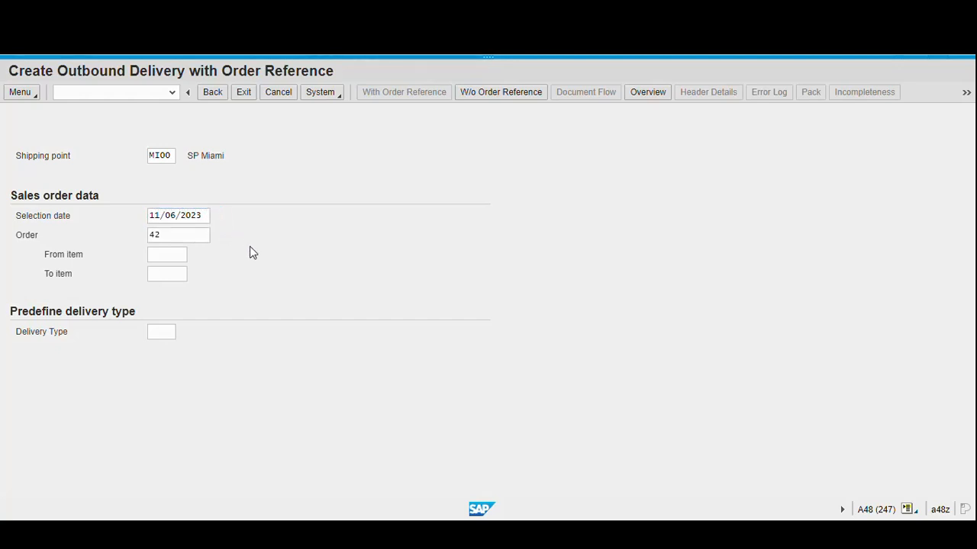
click(175, 235)
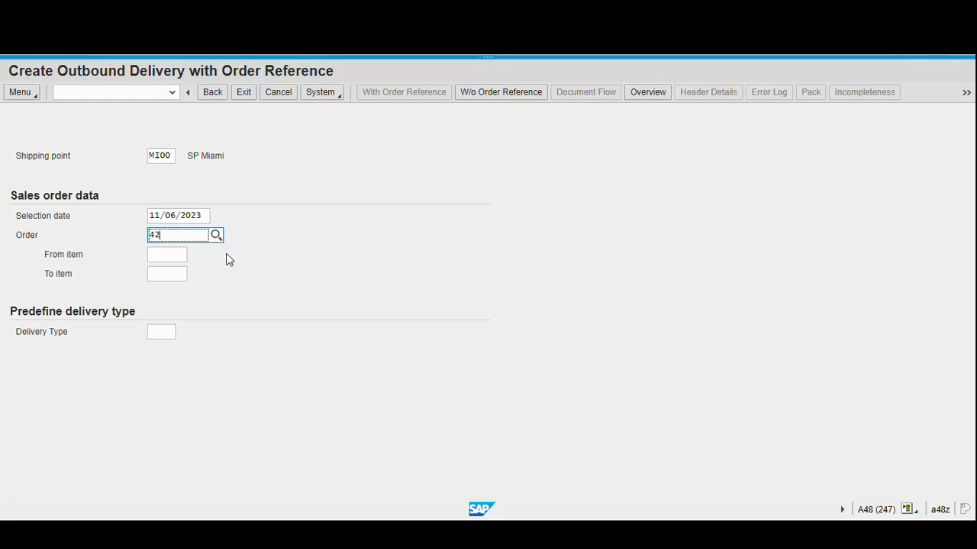
key(Return)
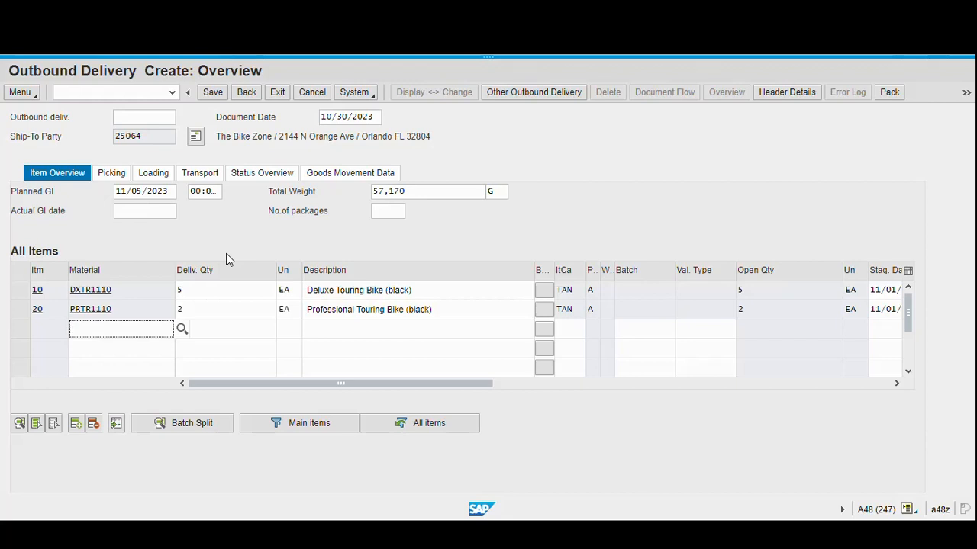
- Review the picking details of delivery item 10, Deluxe Touring Bike (black), then save the outbound delivery and exit
click(22, 292)
click(22, 292)
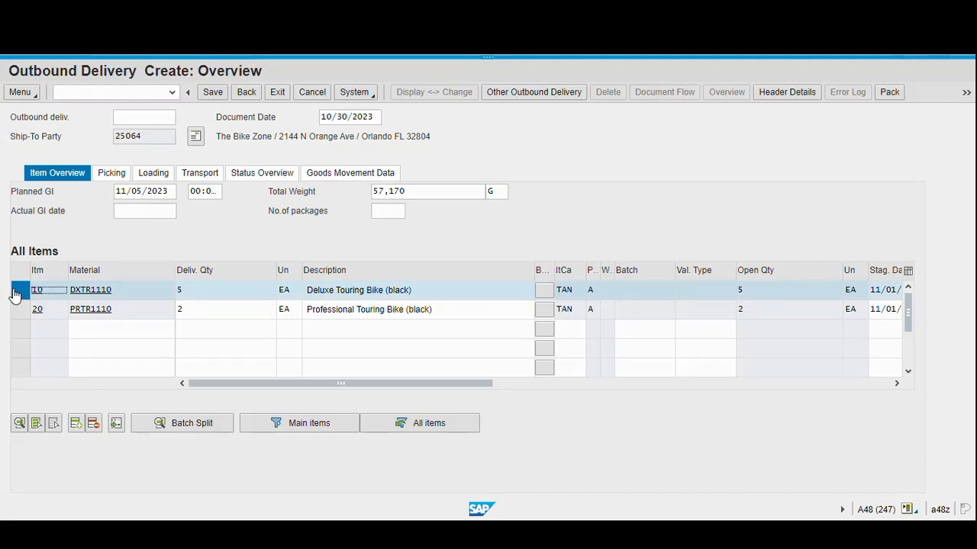
click(18, 425)
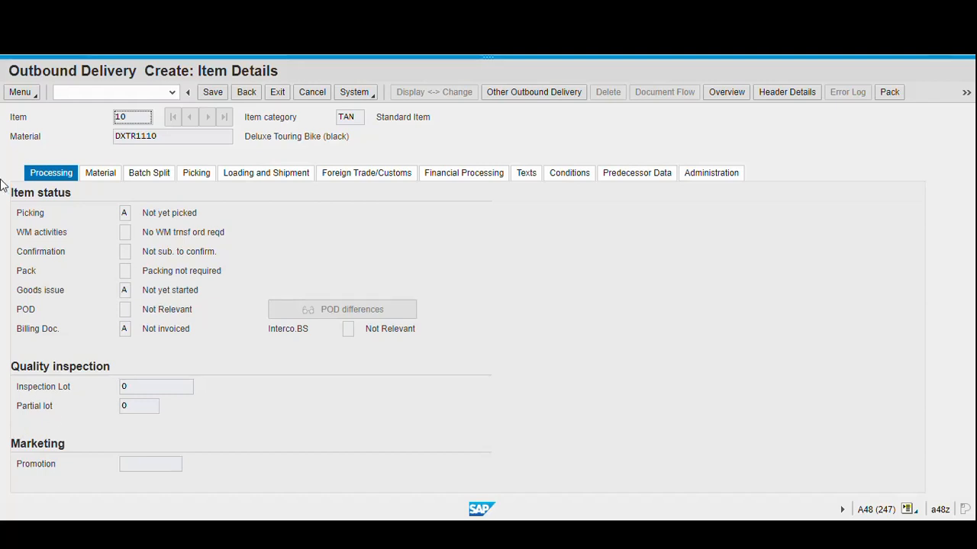
click(200, 178)
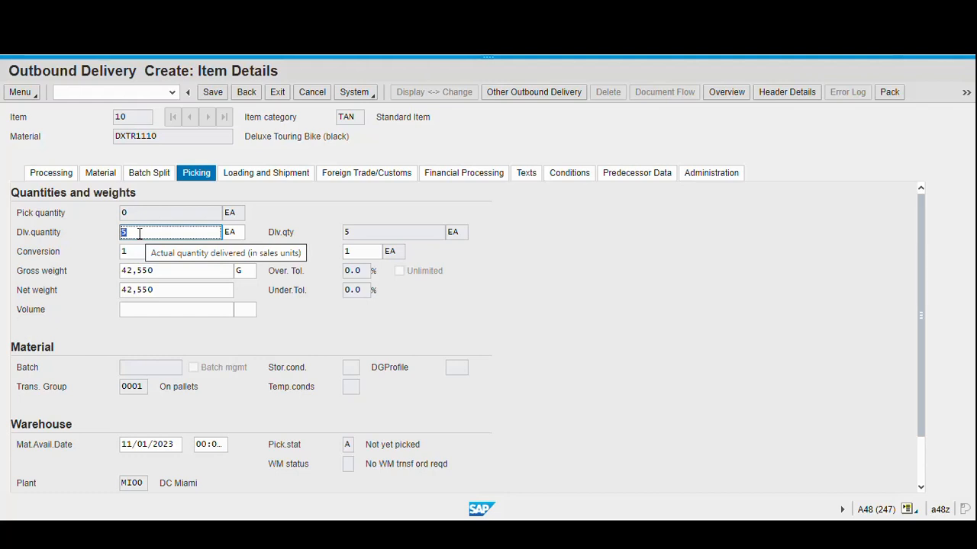
click(215, 98)
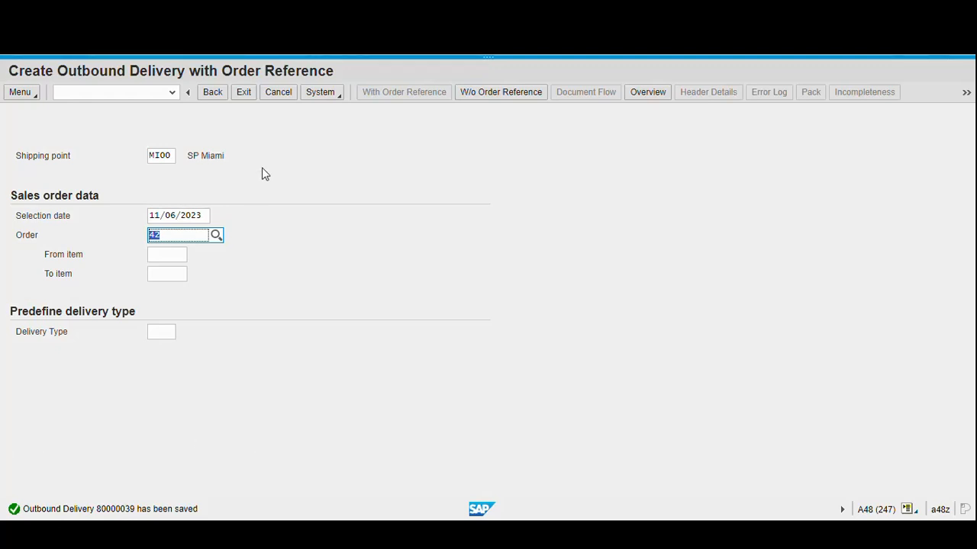
click(242, 97)
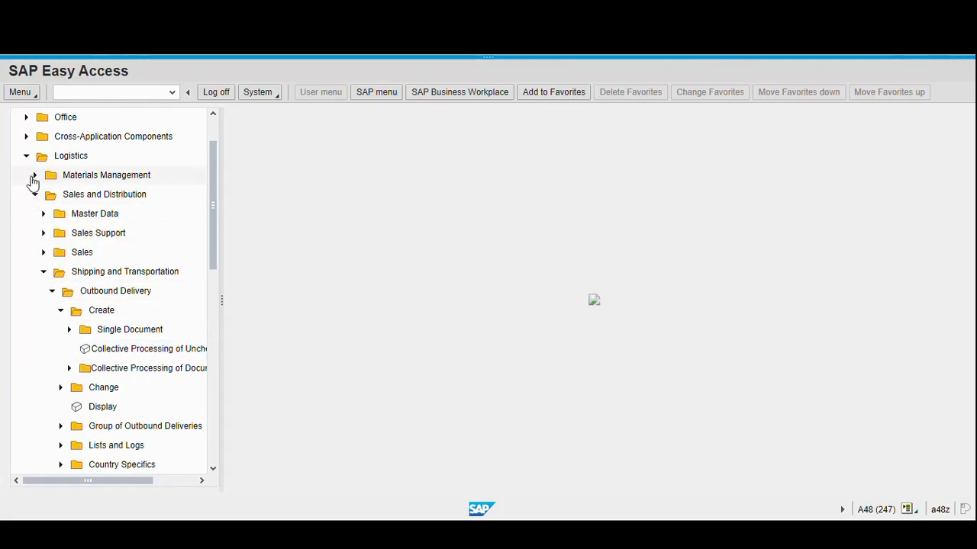
- Open Stock Overview under Logistics, Materials Management, Inventory Management, Environment, Stock
click(34, 176)
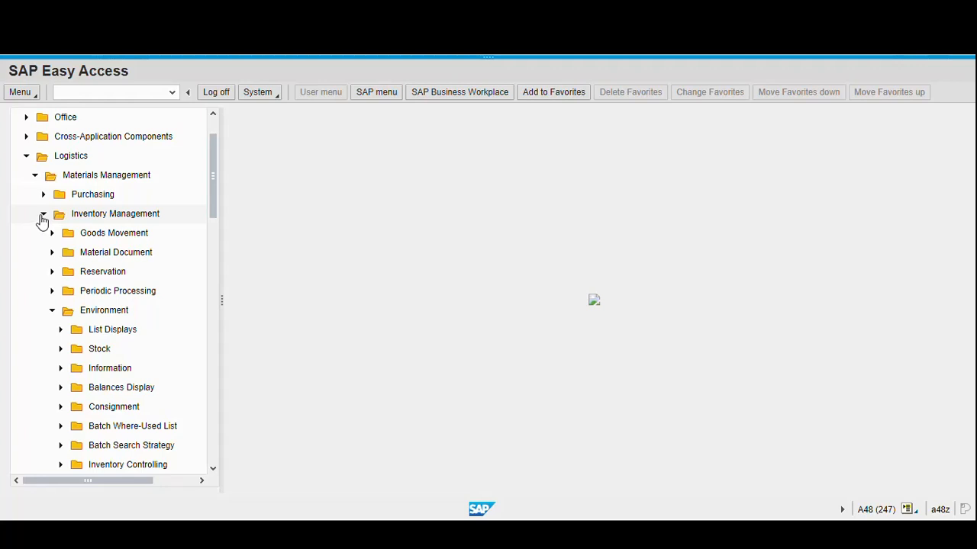
click(42, 217)
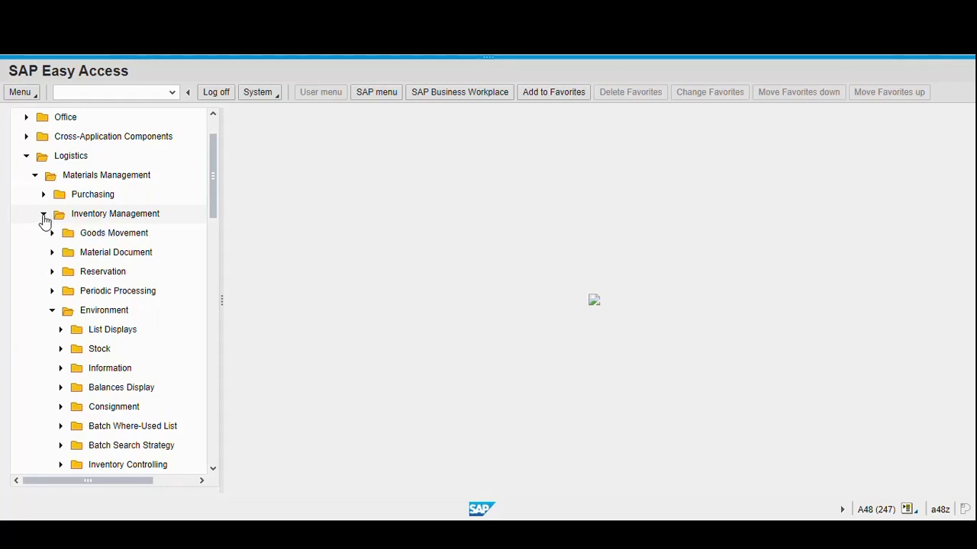
click(44, 218)
click(60, 351)
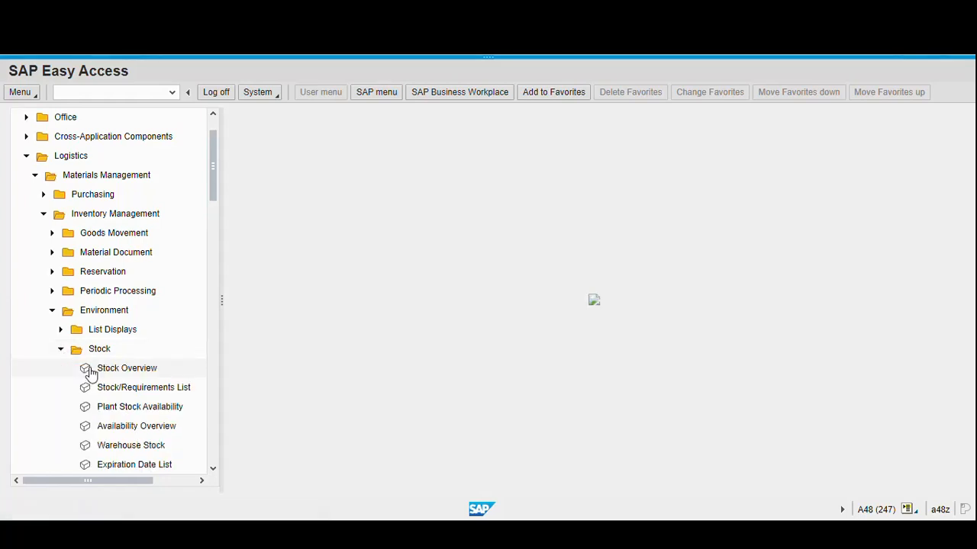
scroll(110, 380, down, 1)
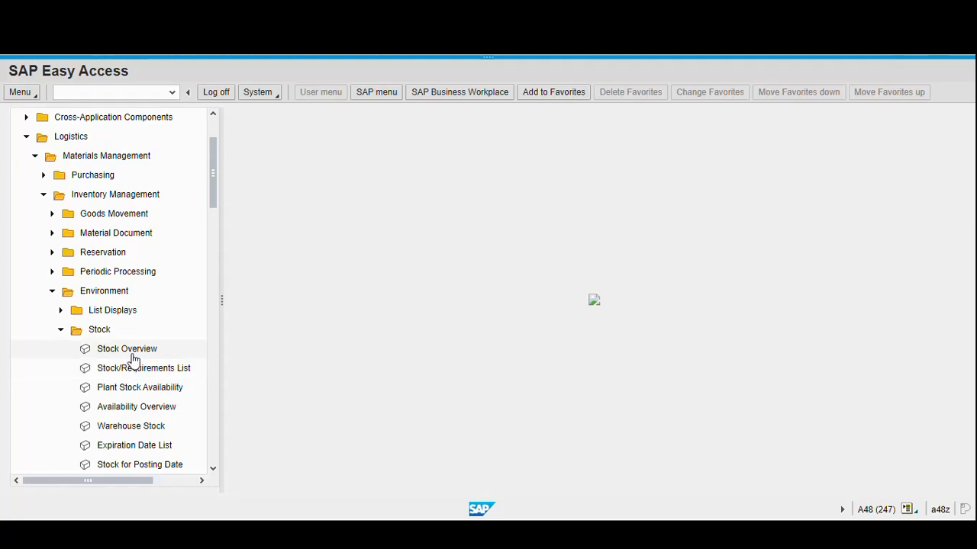
click(132, 354)
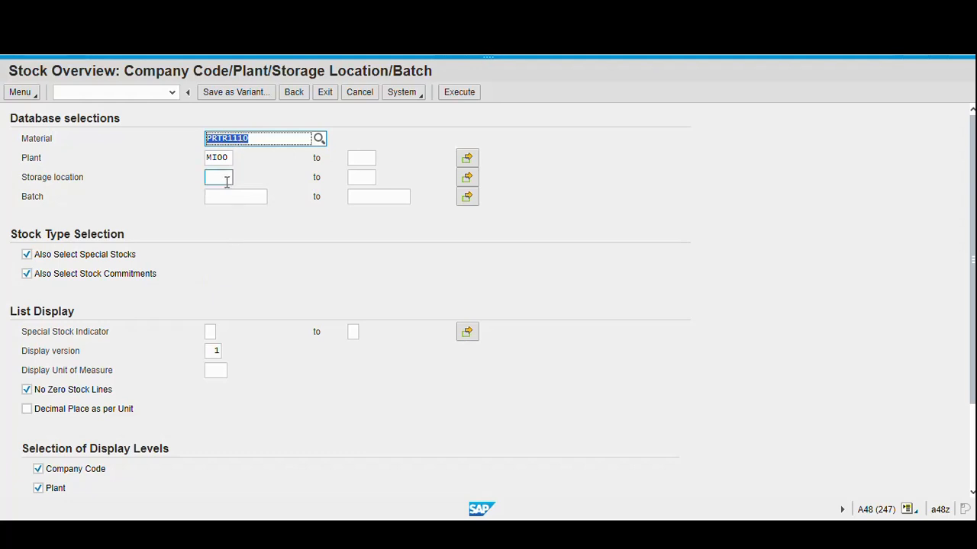
- Find Deluxe Touring Bike (Black), DXTR1110, with the material filter *110 and run its stock overview for plant MI00
click(319, 139)
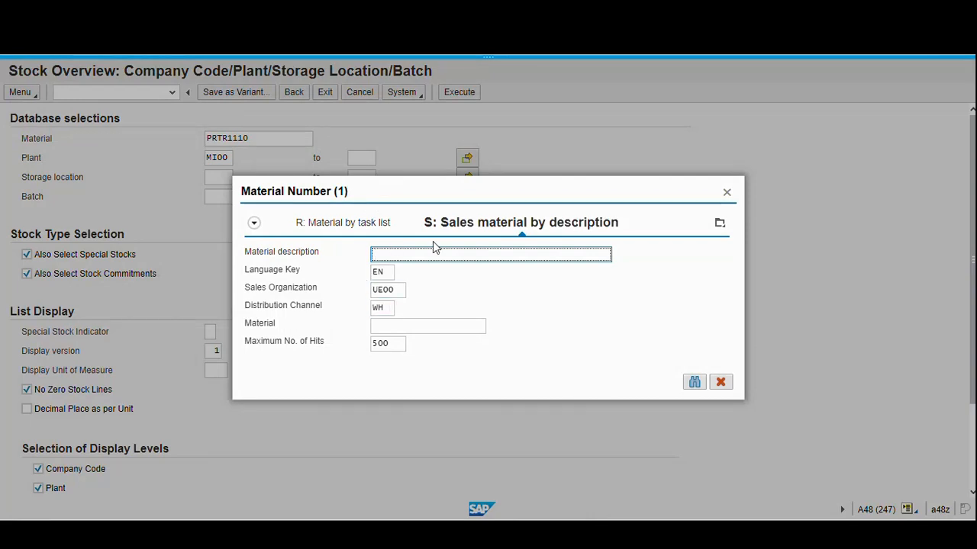
click(401, 329)
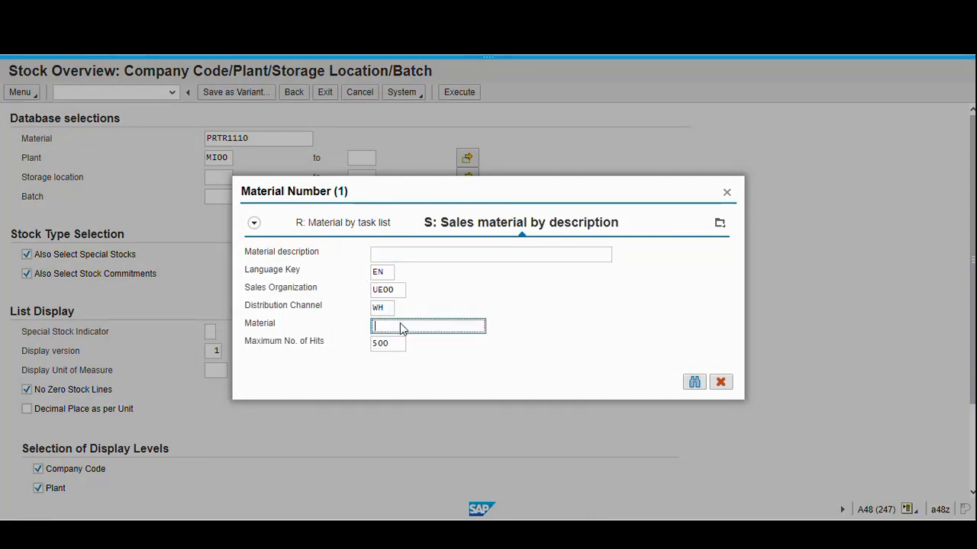
text(1110)
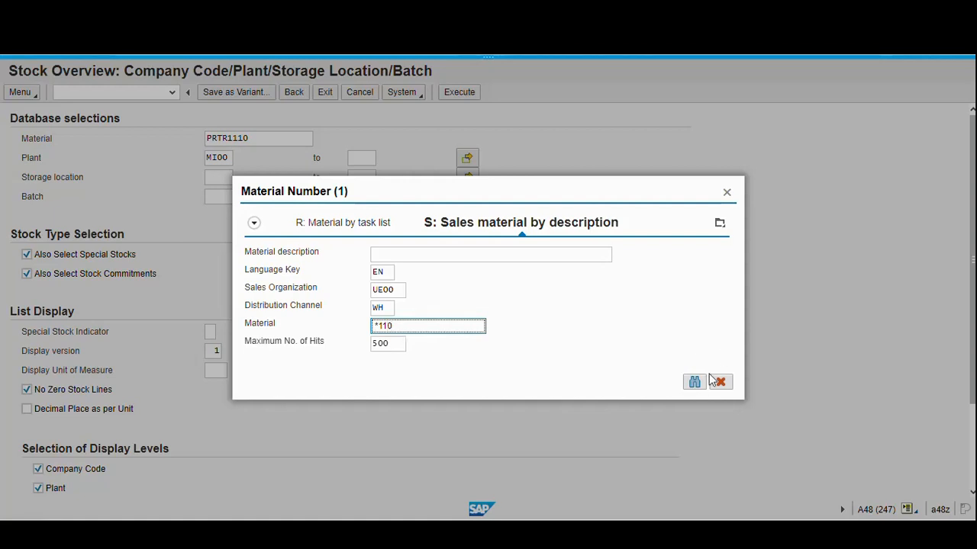
click(695, 381)
click(694, 382)
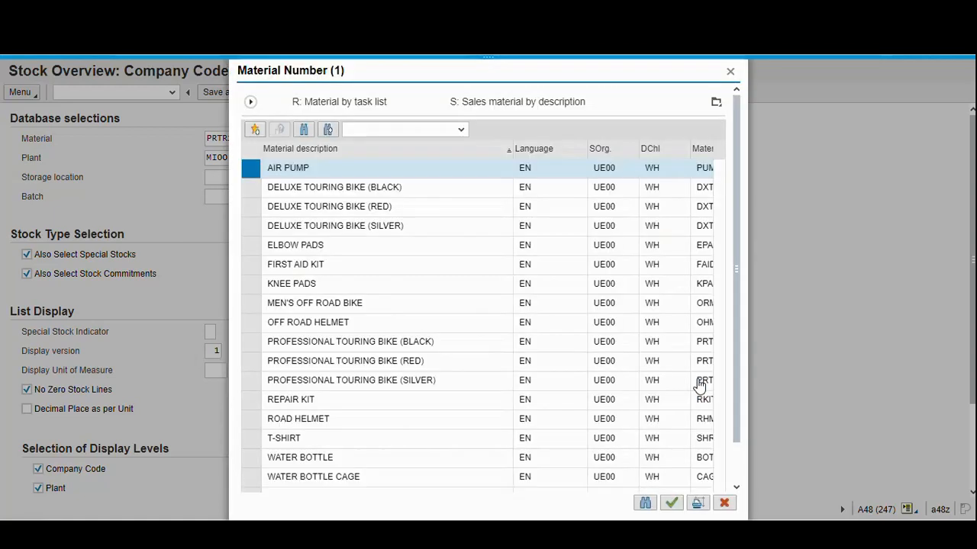
double_click(355, 188)
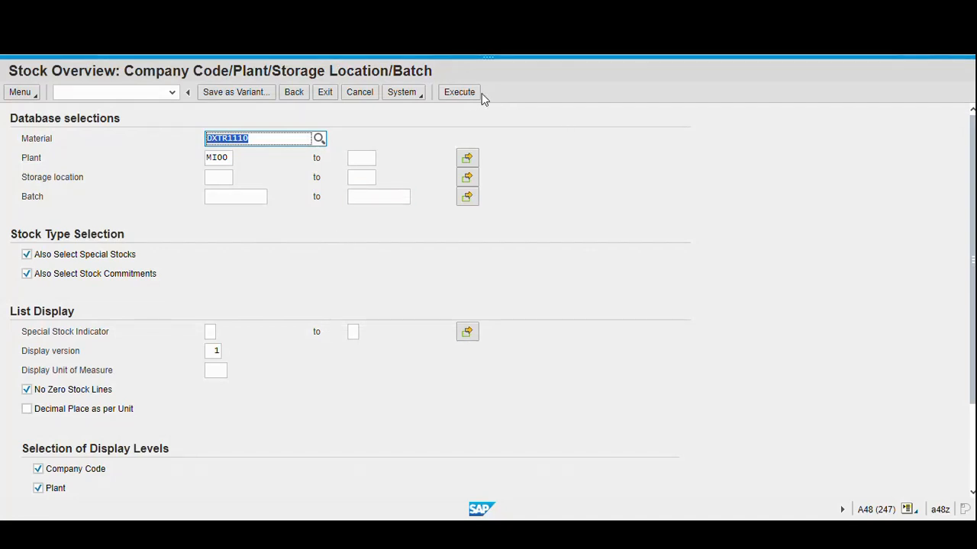
click(467, 92)
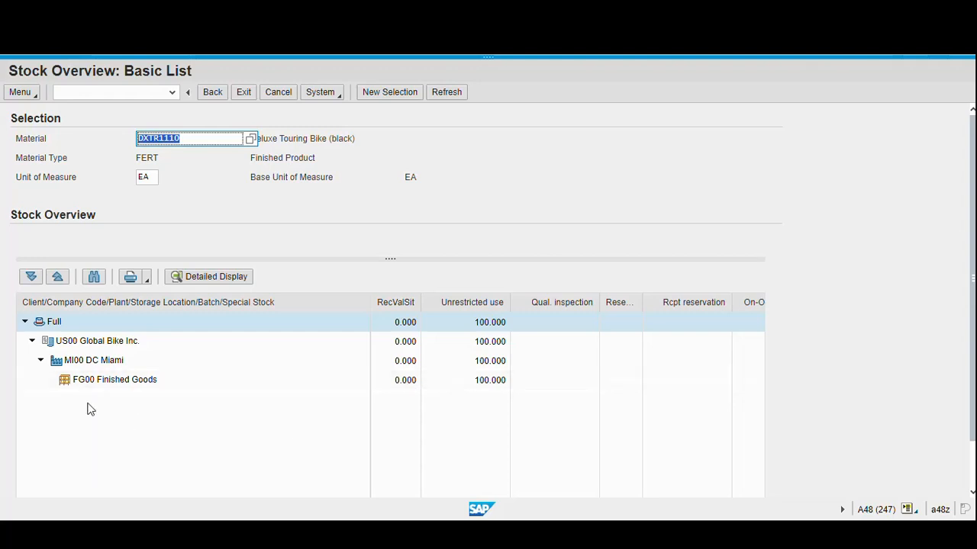
- Examine the stock types of DXTR1110 in plant MI00 DC Miami, including sales orders and scheduled for delivery, and exit the overview
click(68, 365)
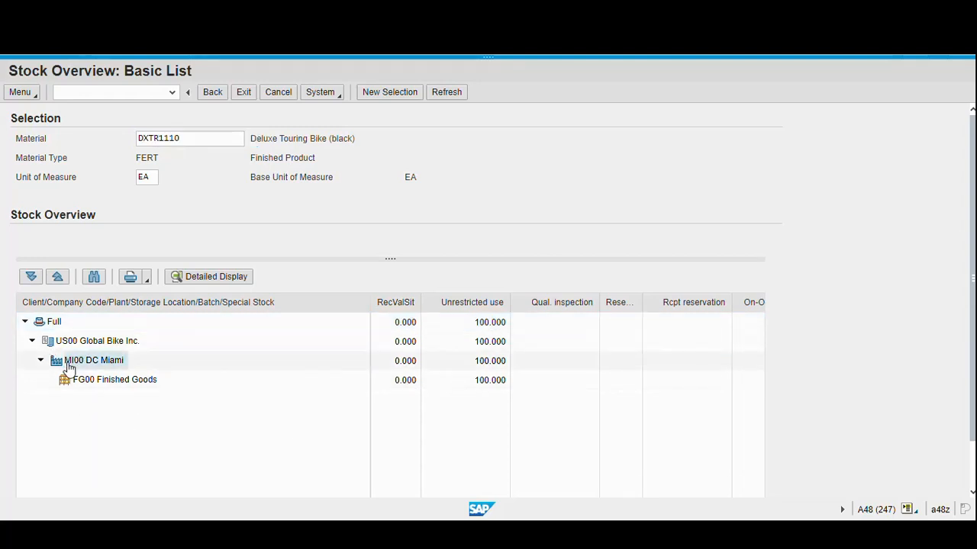
double_click(68, 366)
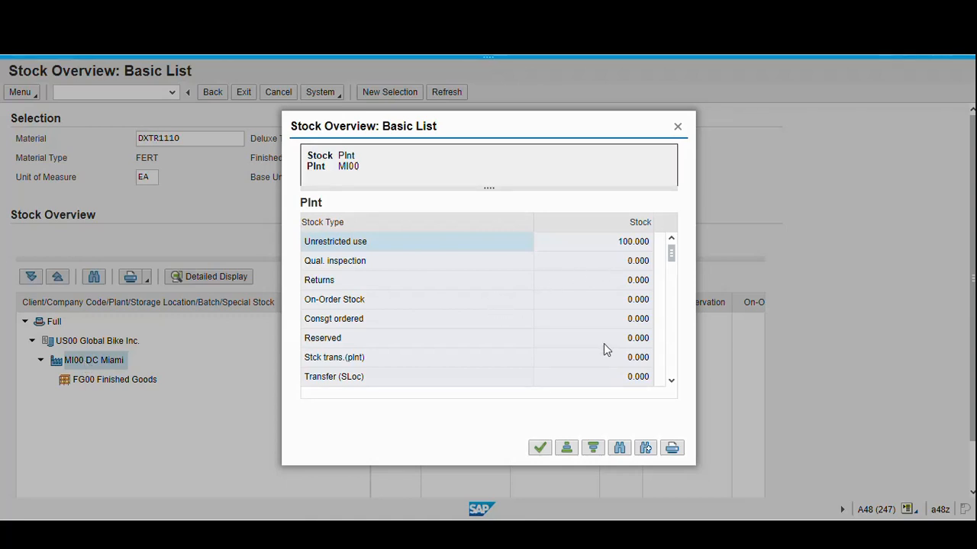
scroll(600, 279, down, 1)
scroll(599, 279, up, 1)
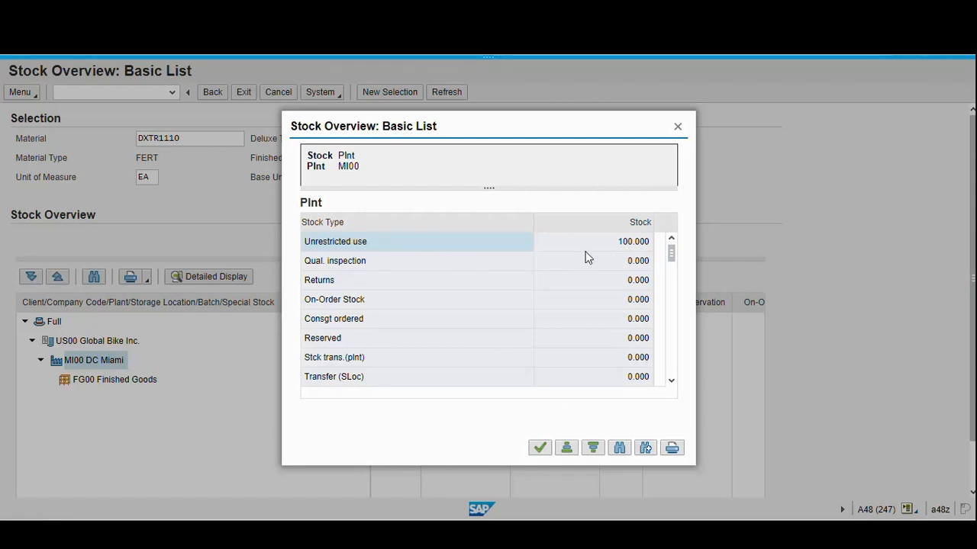
scroll(594, 290, down, 1)
scroll(593, 287, down, 11)
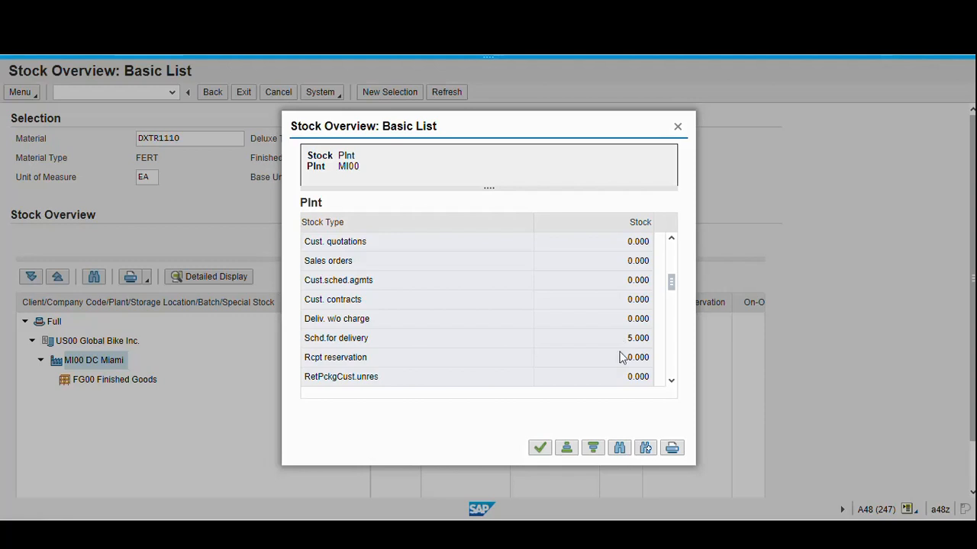
click(678, 128)
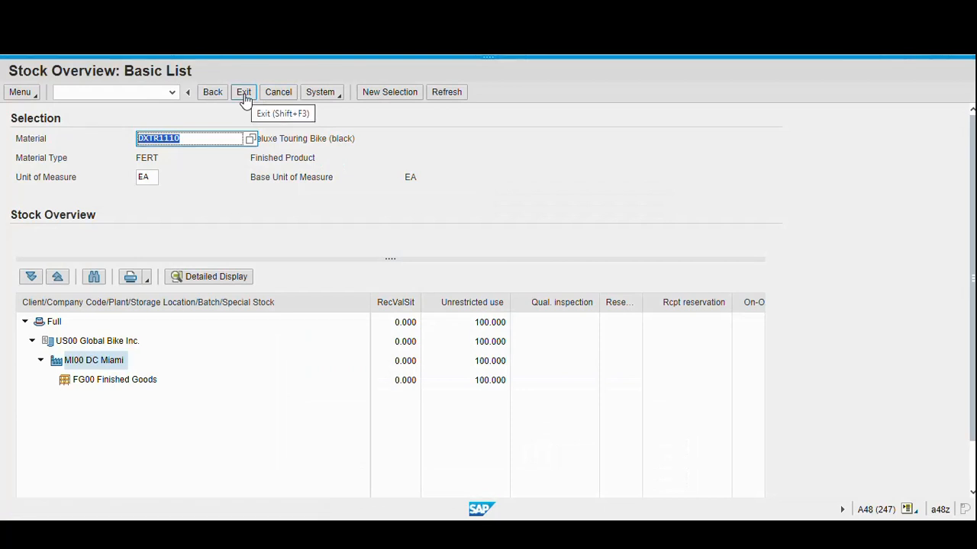
click(243, 93)
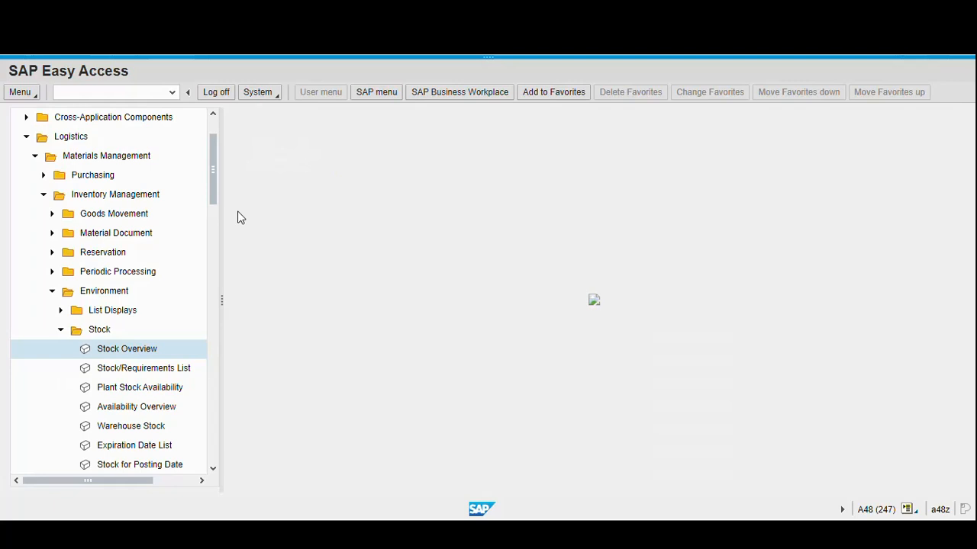
- Collapse Materials Management and open Change Outbound Delivery for a single document under Sales and Distribution, Shipping and Transportation
click(62, 334)
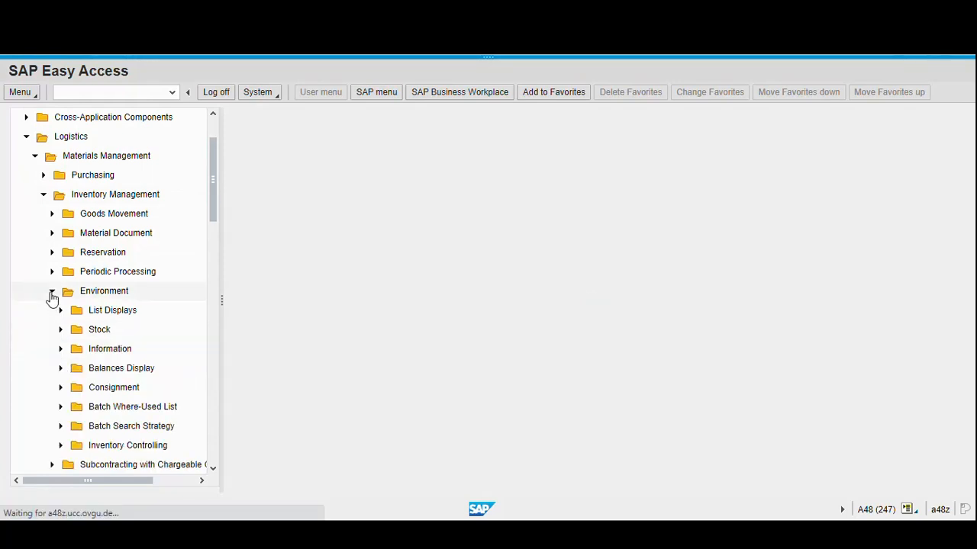
click(51, 293)
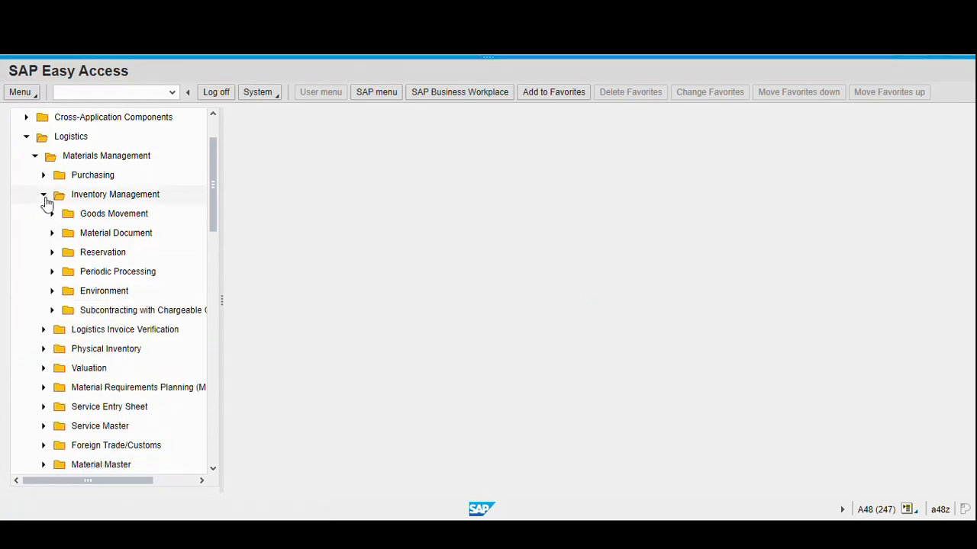
click(44, 196)
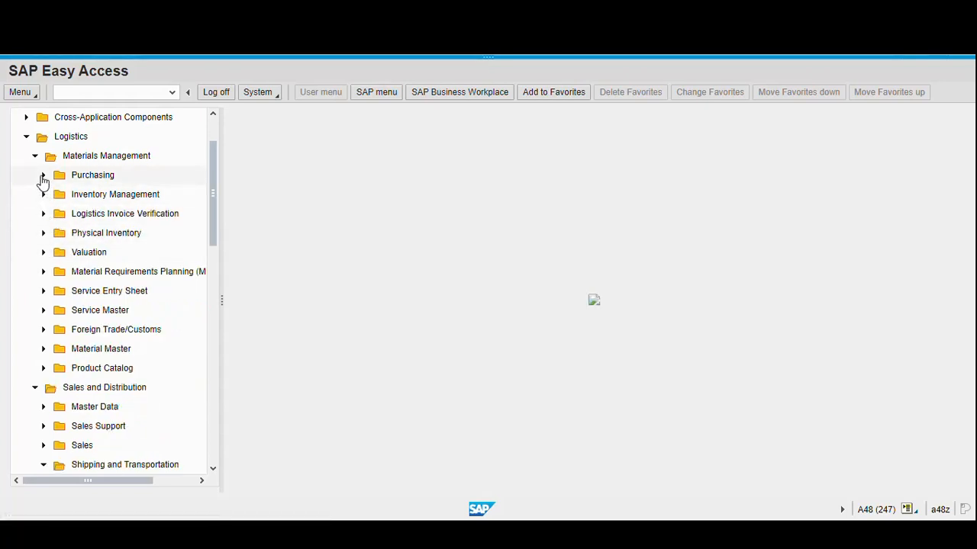
click(43, 176)
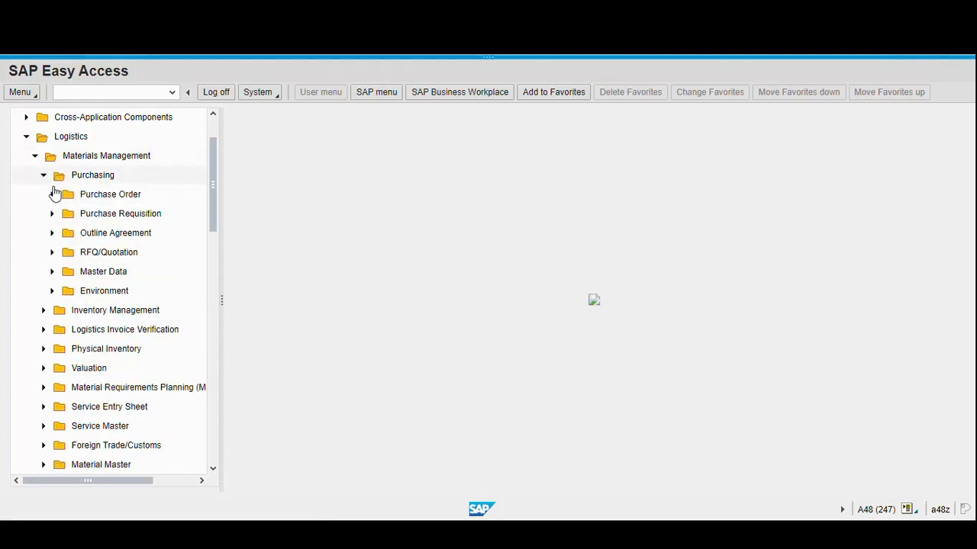
click(35, 156)
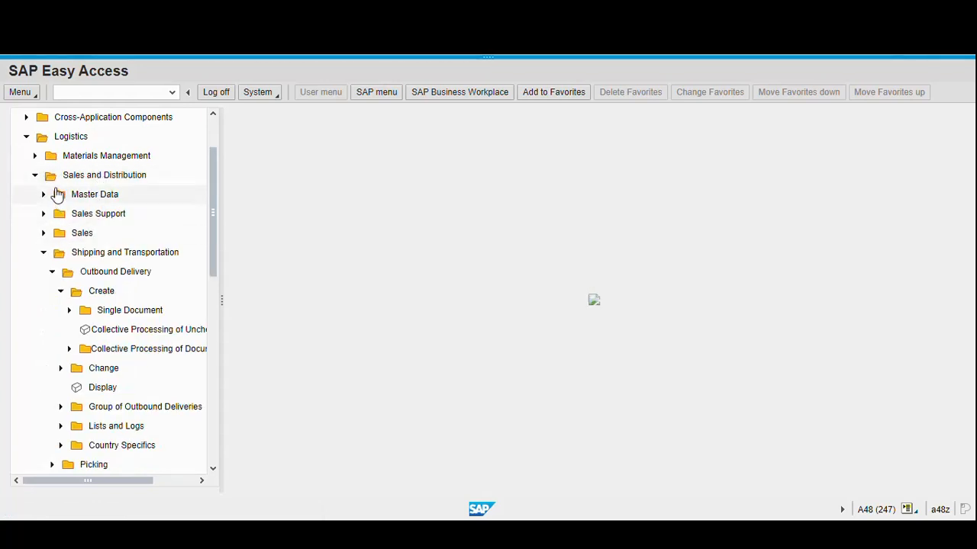
click(74, 296)
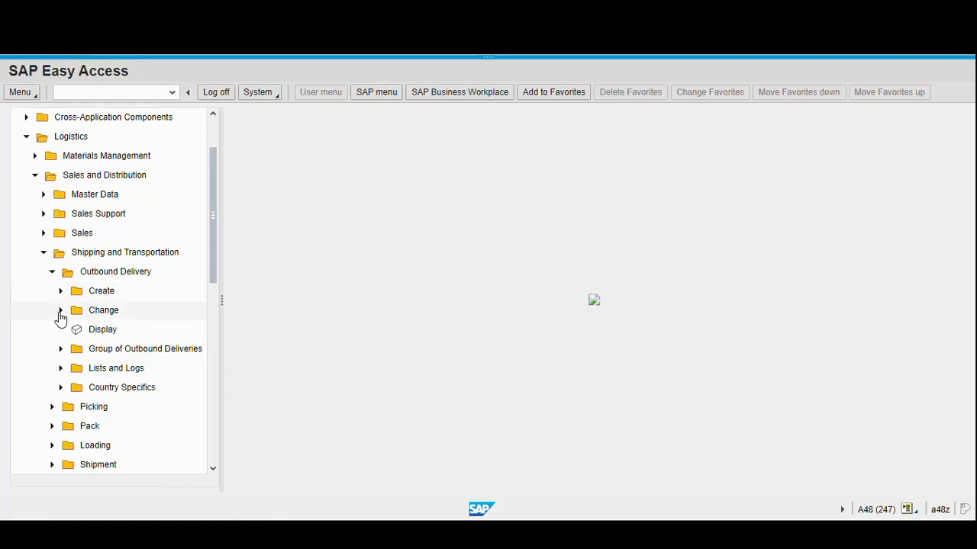
click(60, 312)
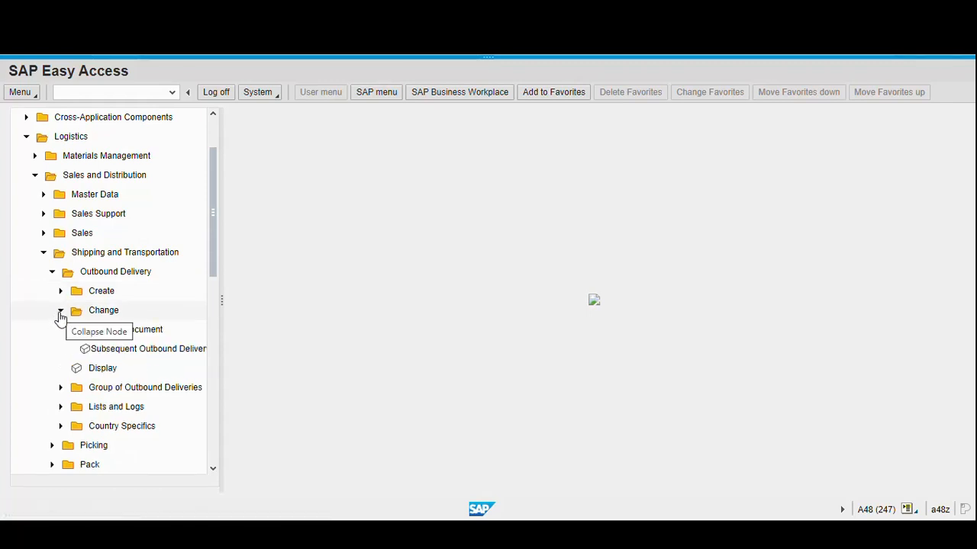
click(118, 336)
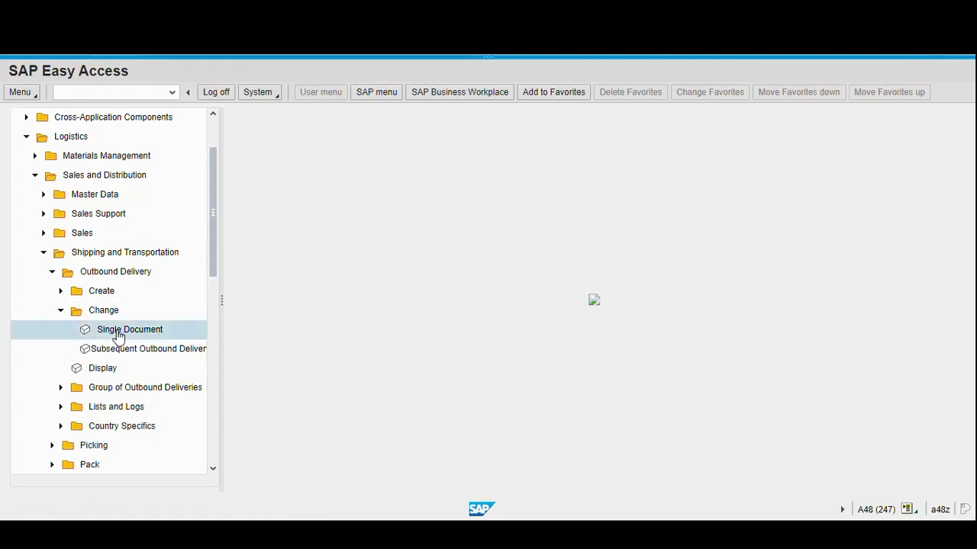
double_click(118, 336)
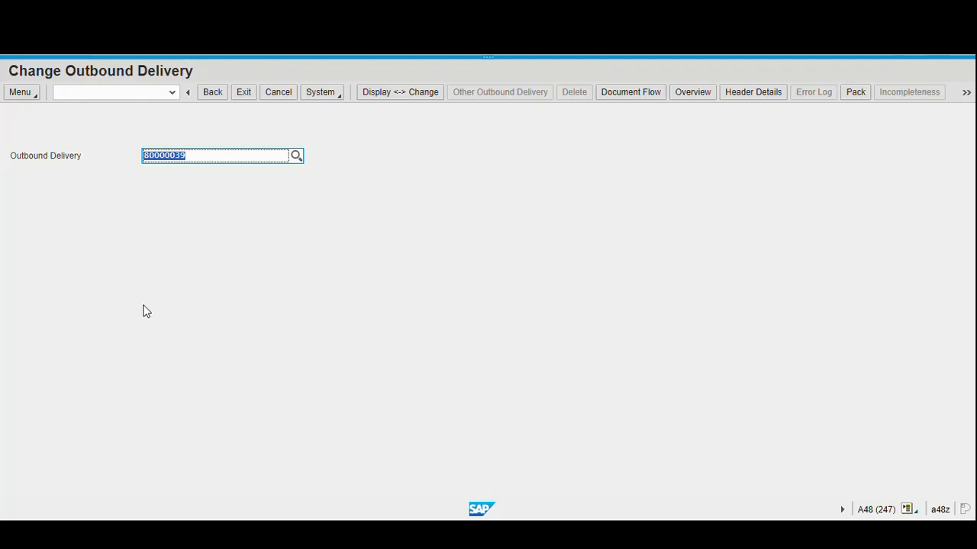
- Open the outbound delivery and assign storage location FG00 to picking items DXTR1110 and PRTR1110
key(Return)
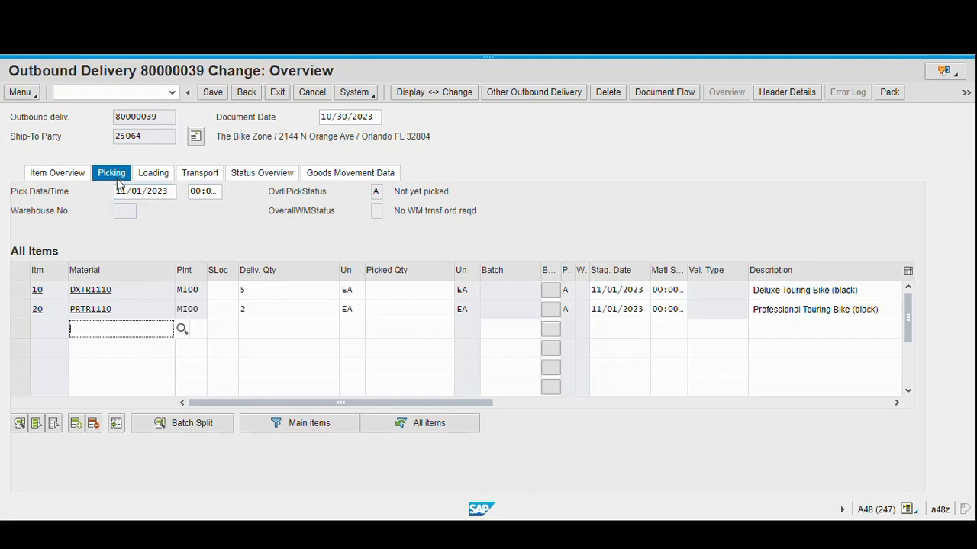
click(219, 293)
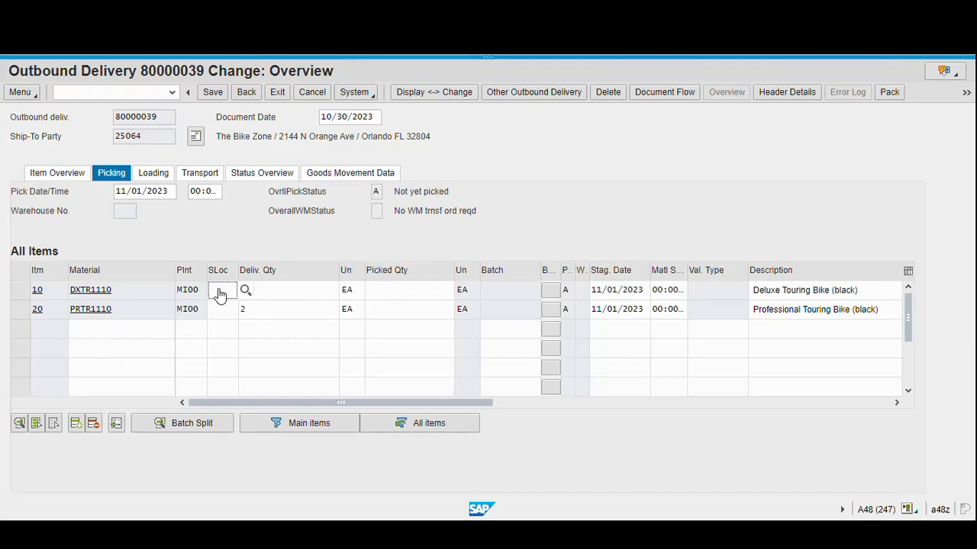
text(FG00)
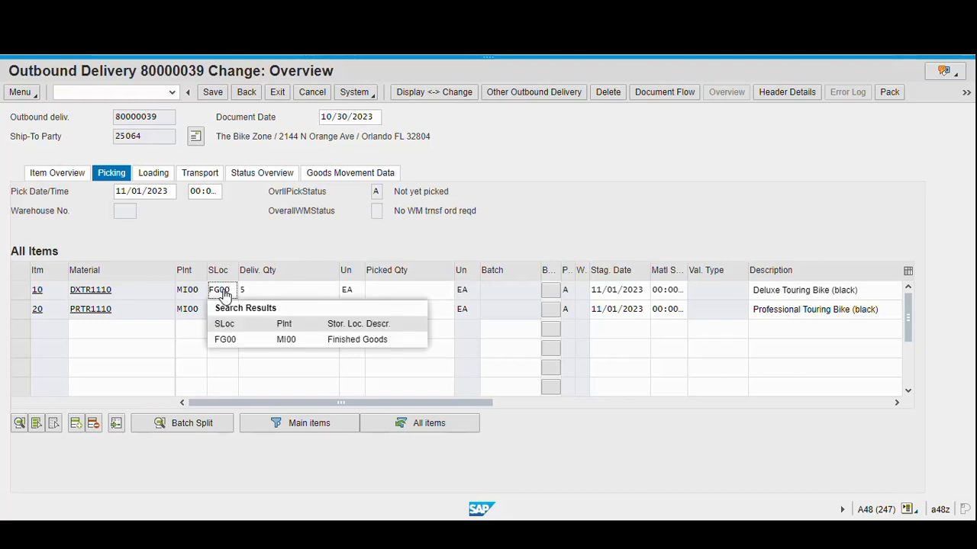
click(233, 345)
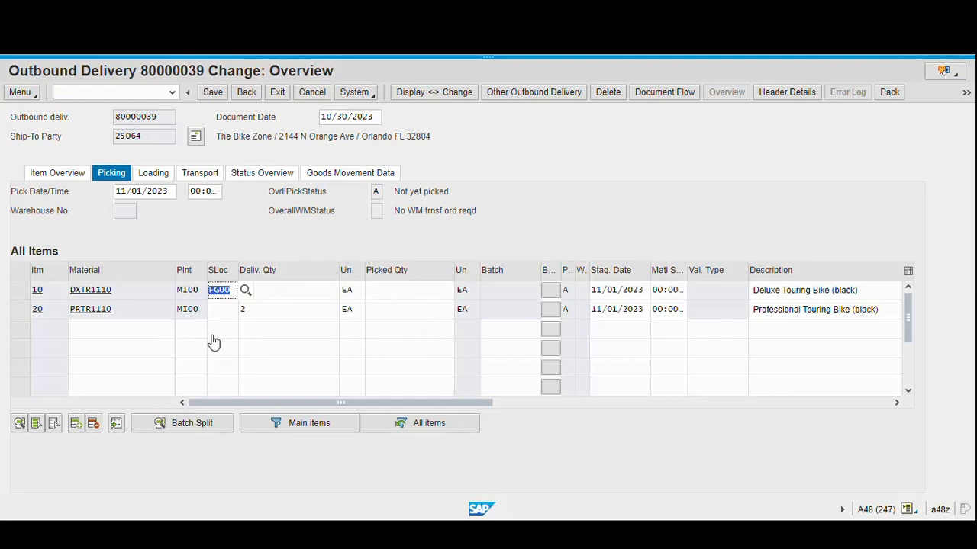
click(217, 311)
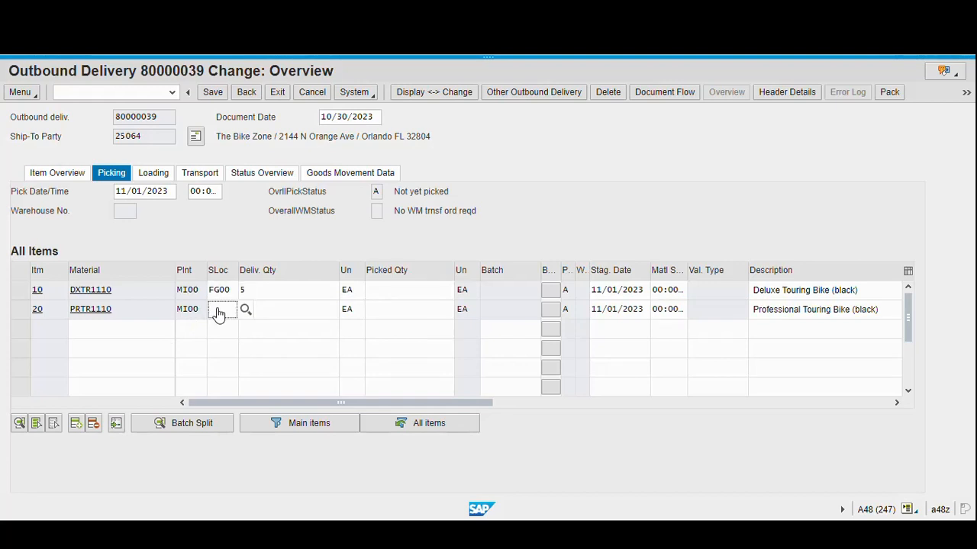
text(FG00)
click(270, 308)
text(2)
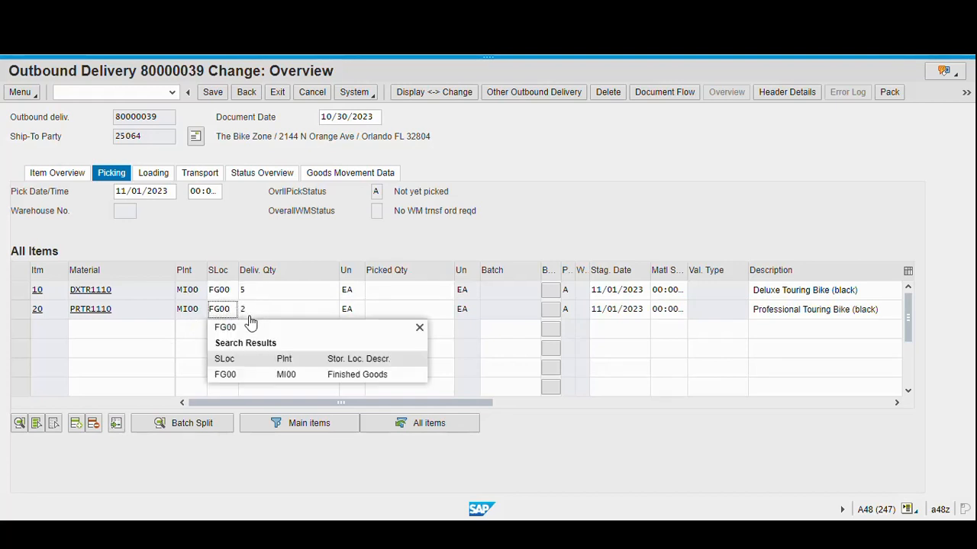
click(233, 375)
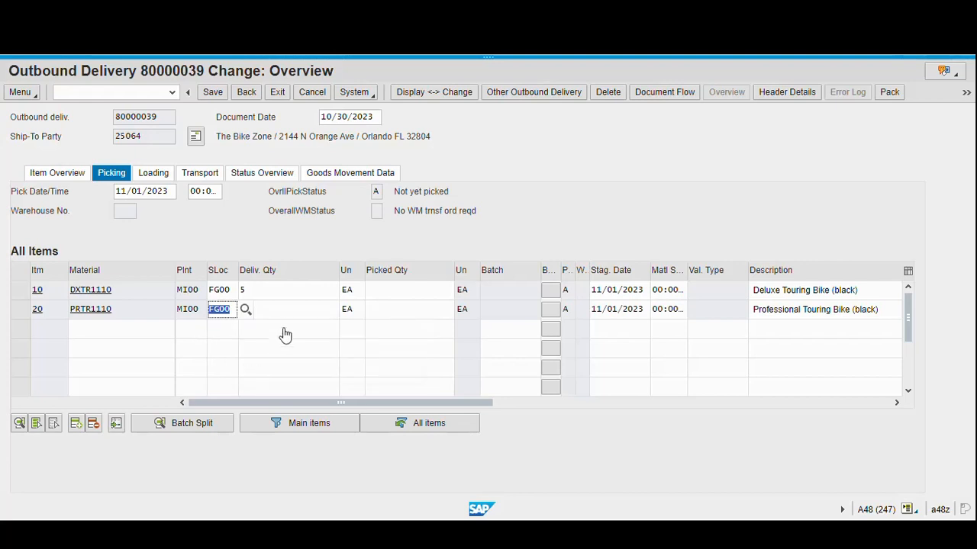
- Set the picked quantity to 5 for DXTR1110 and 2 for PRTR1110, then save and exit the delivery
click(396, 292)
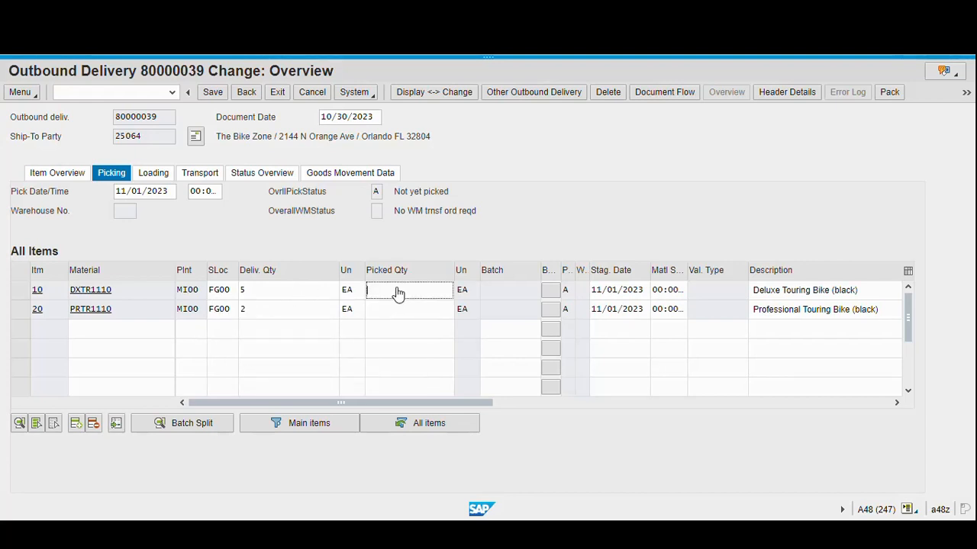
text(5)
click(396, 314)
text(2)
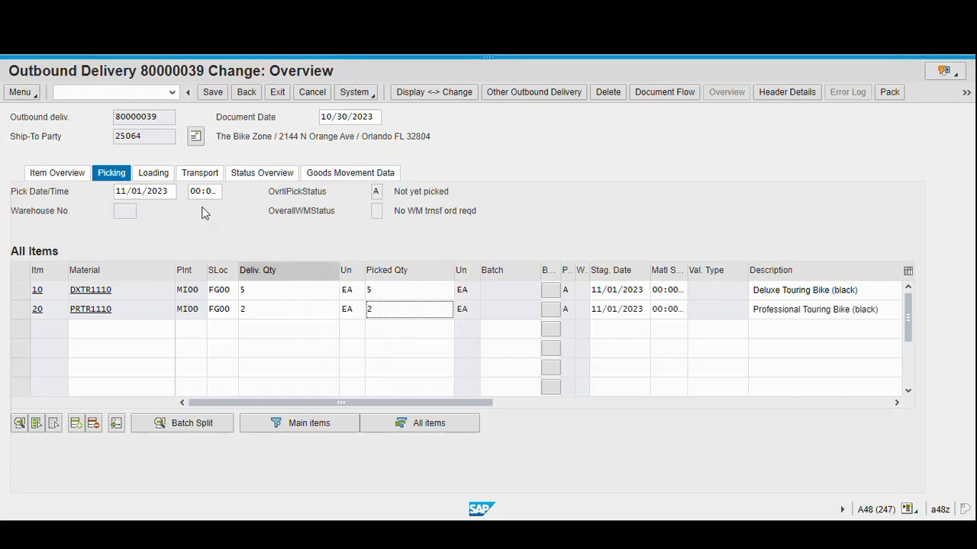
click(210, 93)
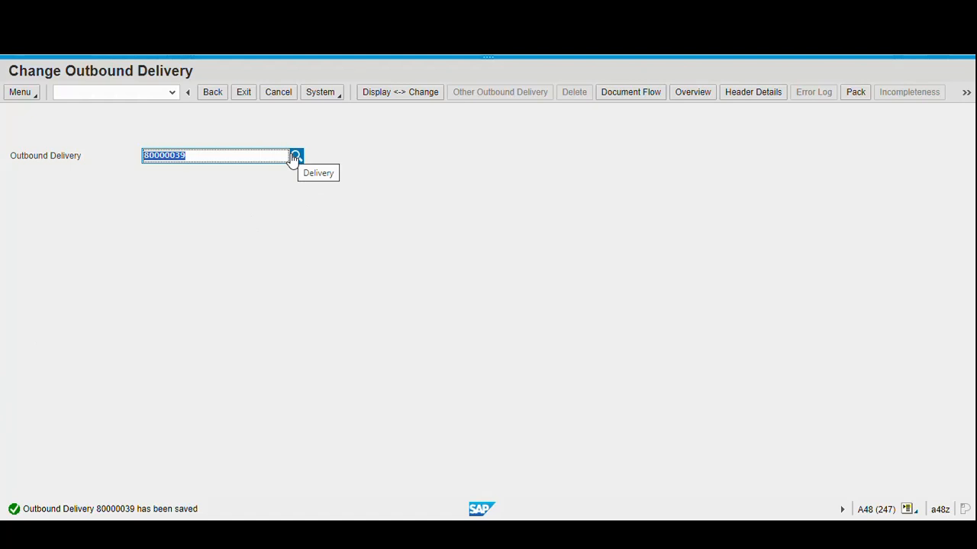
click(244, 94)
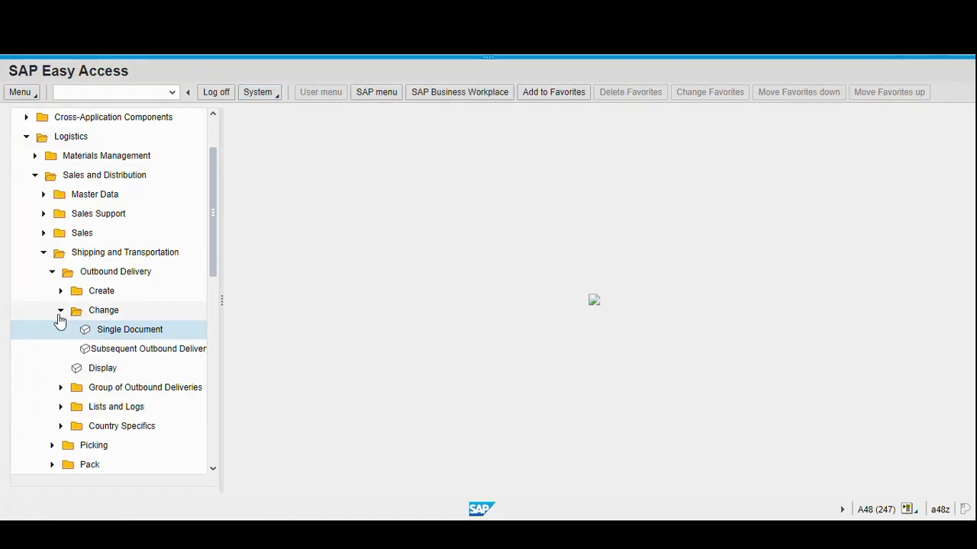
- Reopen Change Outbound Delivery for a single document under Shipping and Transportation
click(60, 311)
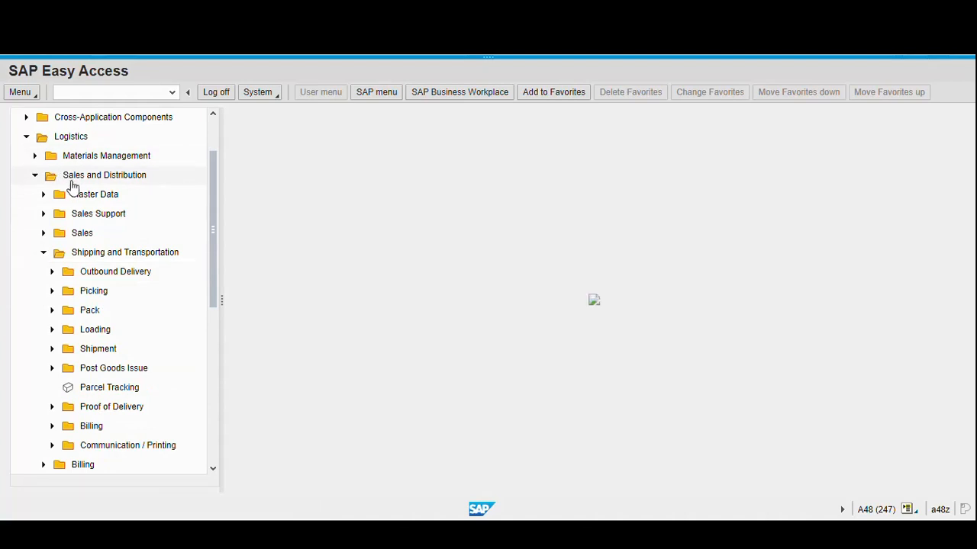
click(51, 273)
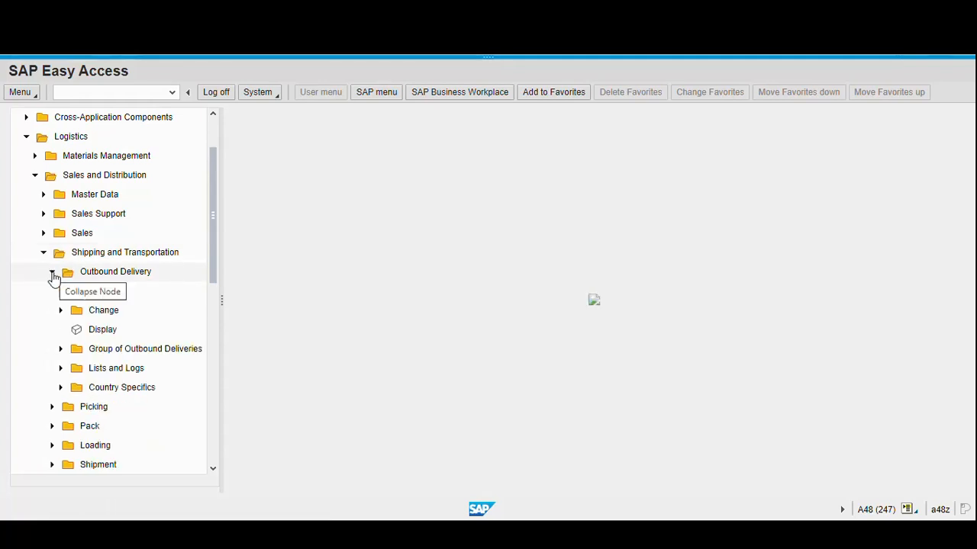
click(60, 310)
click(104, 337)
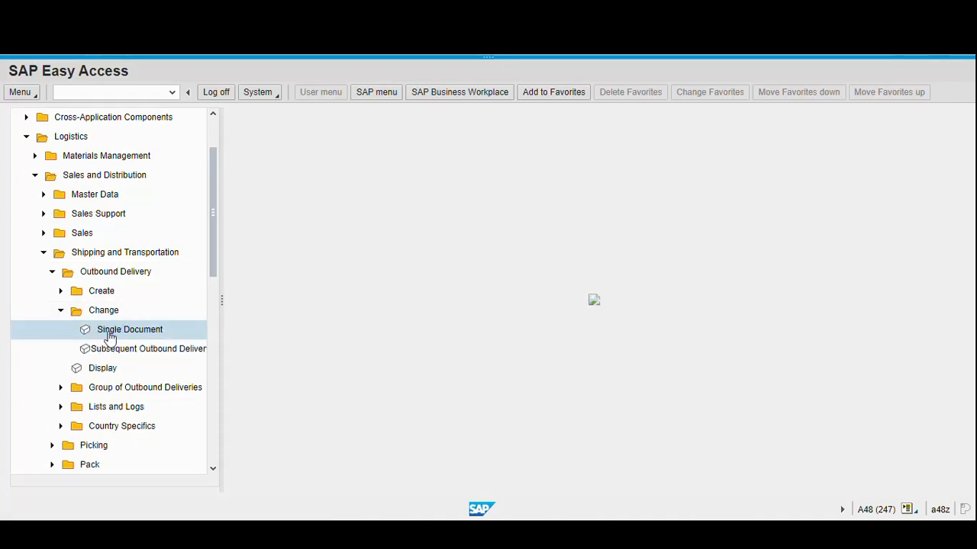
double_click(109, 338)
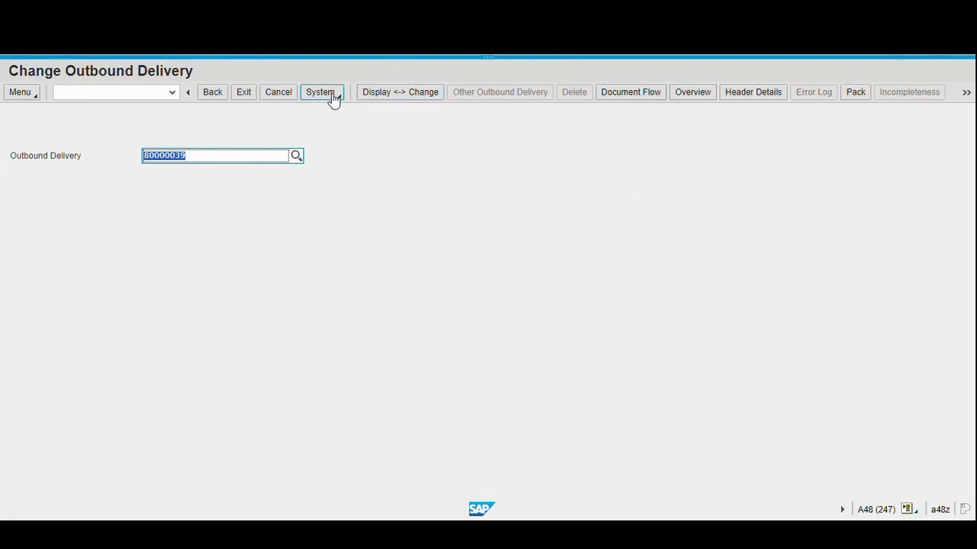
- Post the goods issue for the outbound delivery and exit the transaction
click(968, 95)
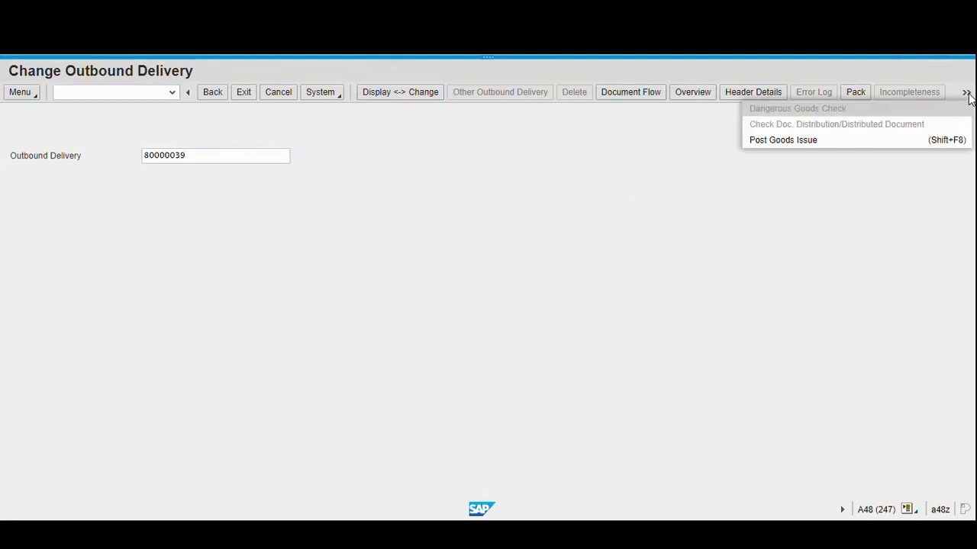
click(781, 141)
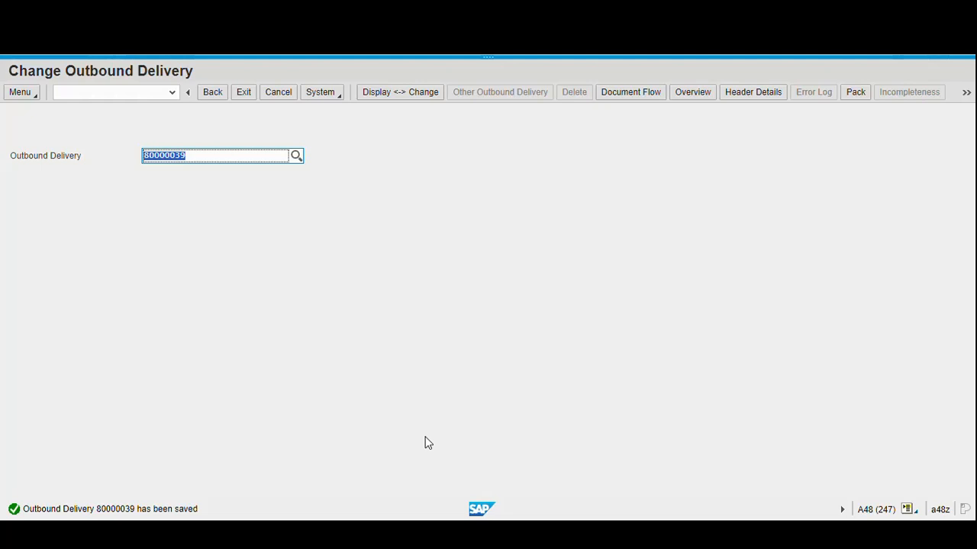
click(243, 97)
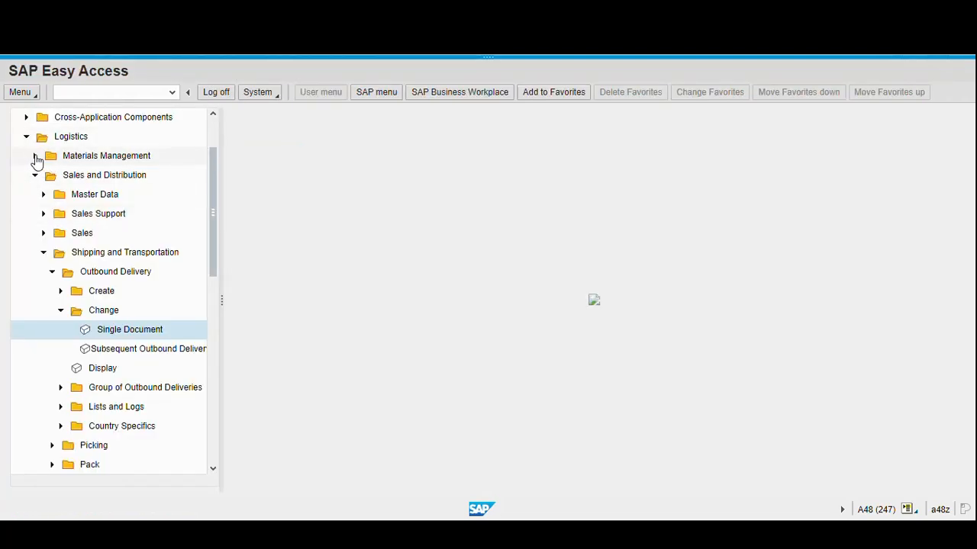
- Open Stock Overview under Materials Management, Inventory Management, Environment, Stock
click(35, 158)
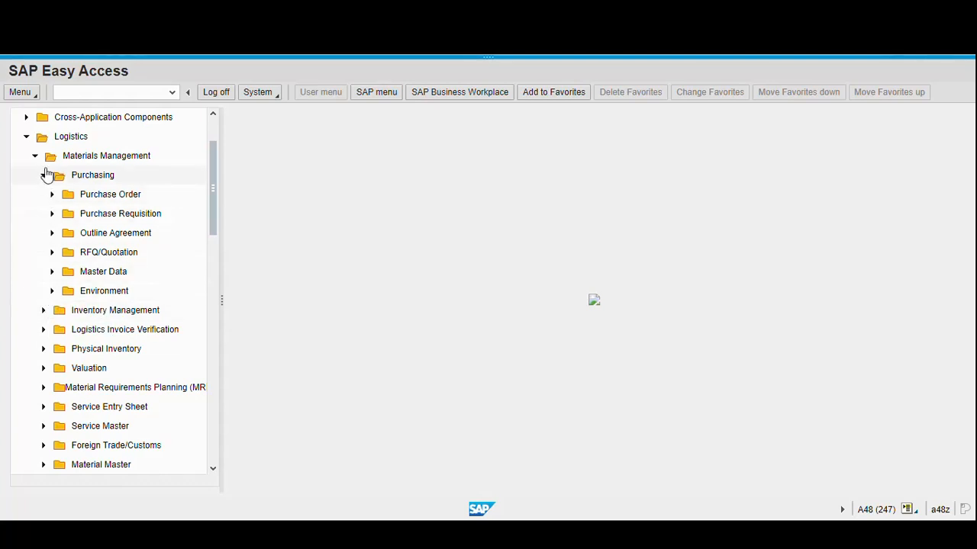
click(43, 175)
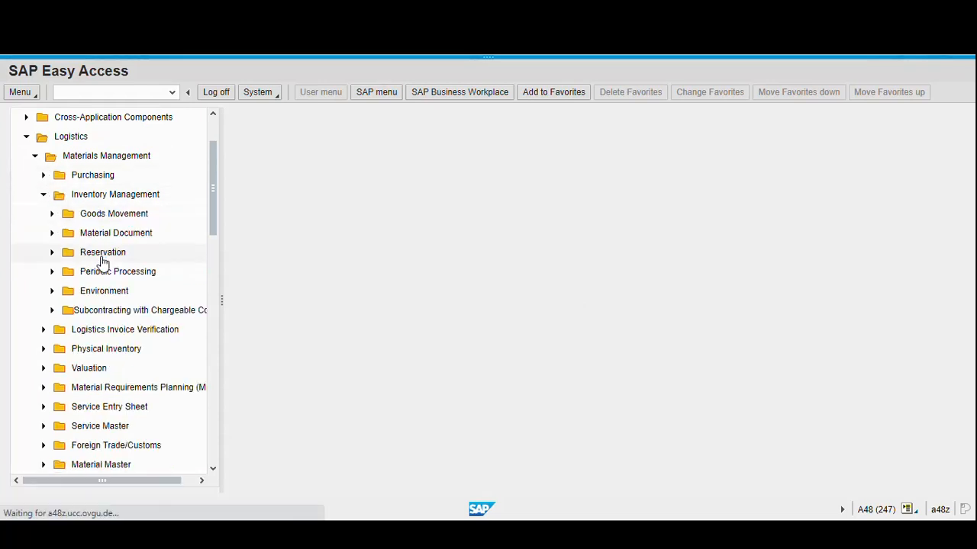
click(52, 293)
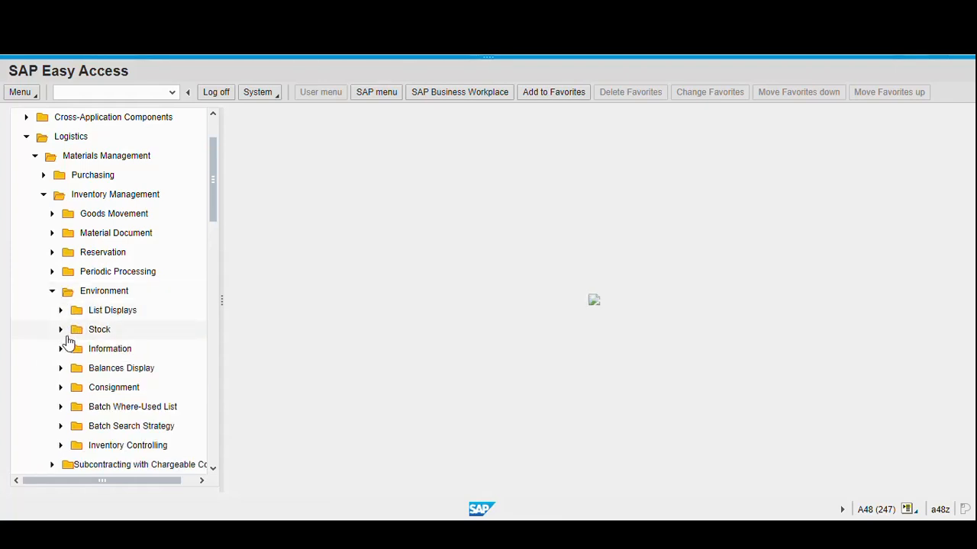
click(61, 330)
double_click(114, 349)
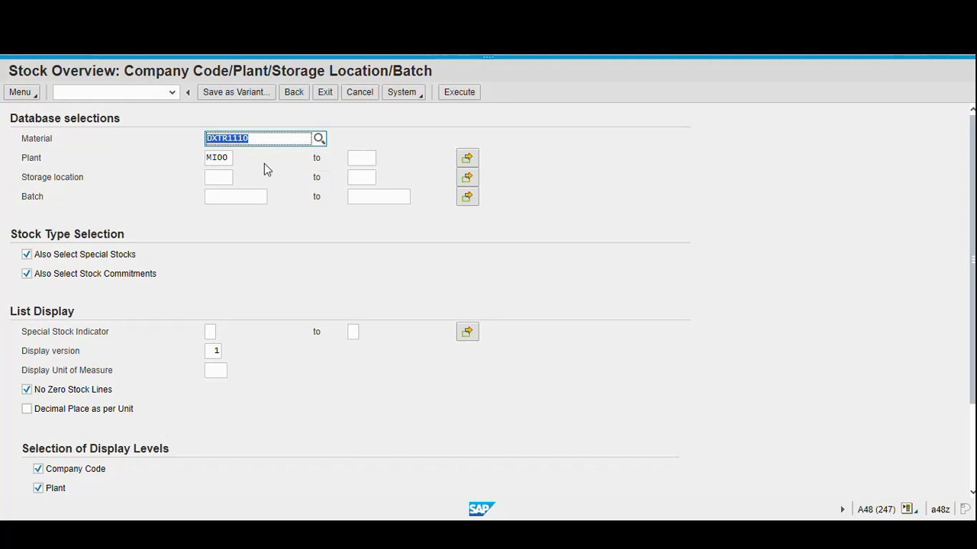
- Run the stock overview for DXTR1110 in plant MI00, examine the detailed stock types of DC Miami, and return to the selection
click(459, 92)
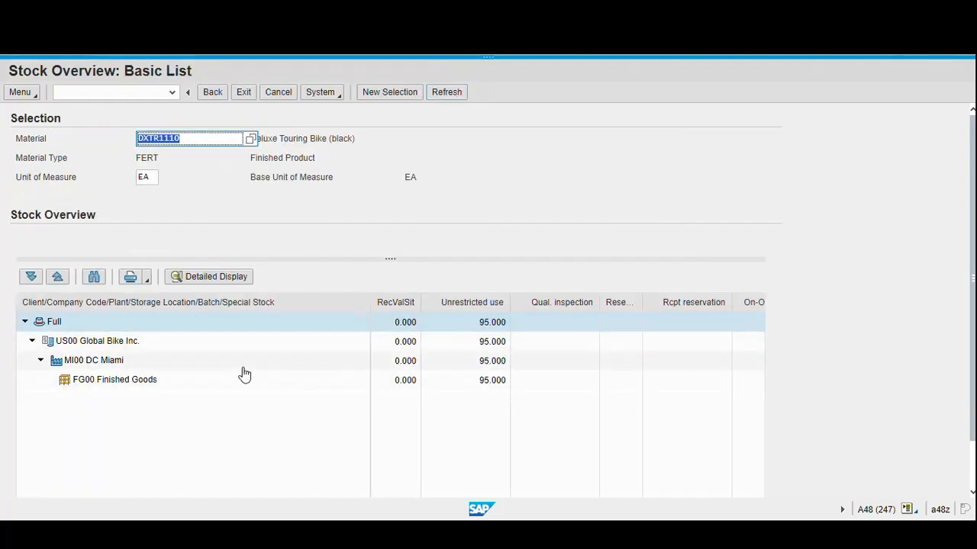
click(80, 363)
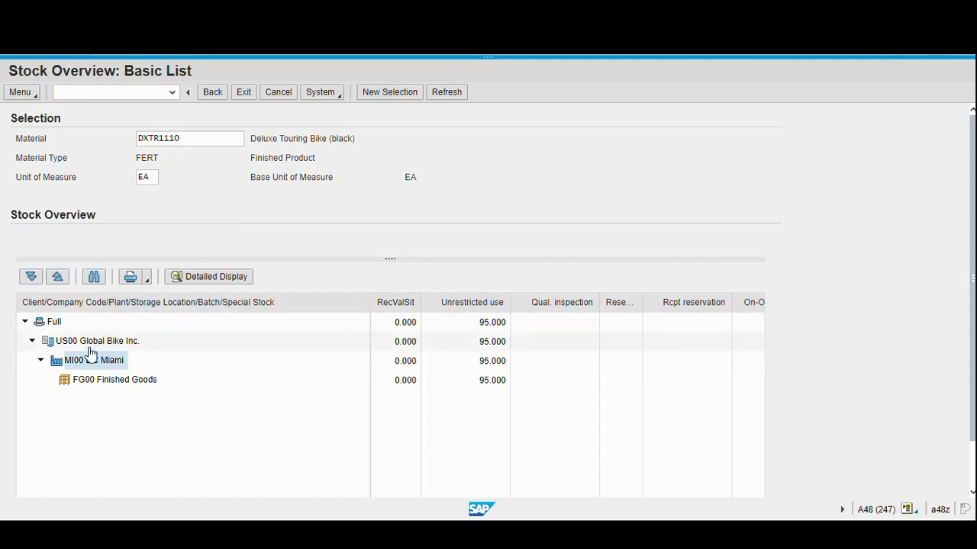
click(204, 278)
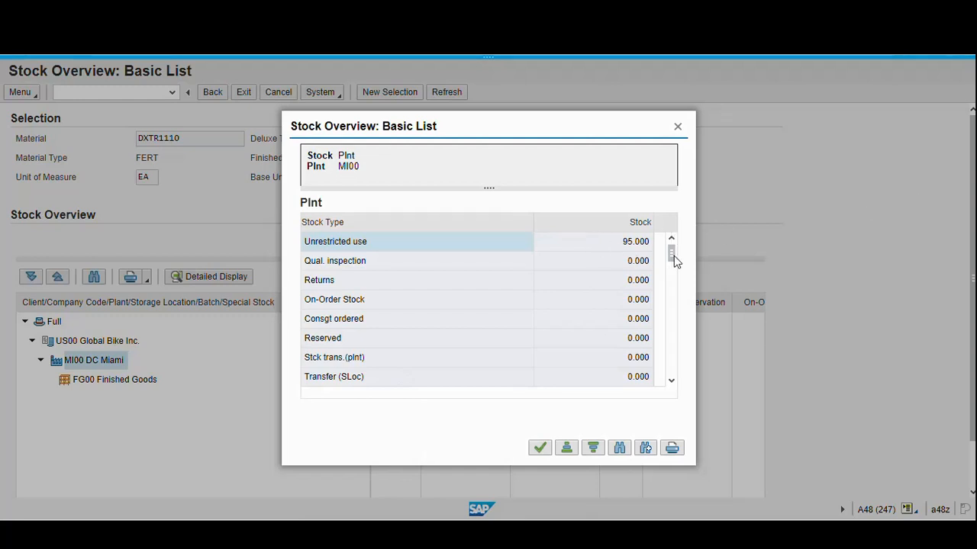
drag(671, 256, 685, 236)
click(679, 128)
click(215, 98)
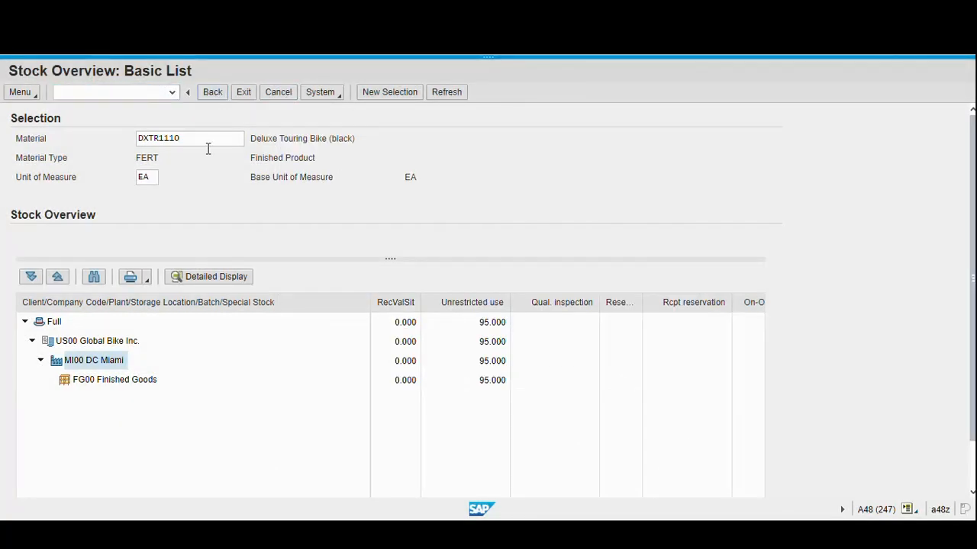
- Find Professional Touring Bike (Black), PRTR1110, with the material filter *110 and run its stock overview for plant MI00
click(319, 140)
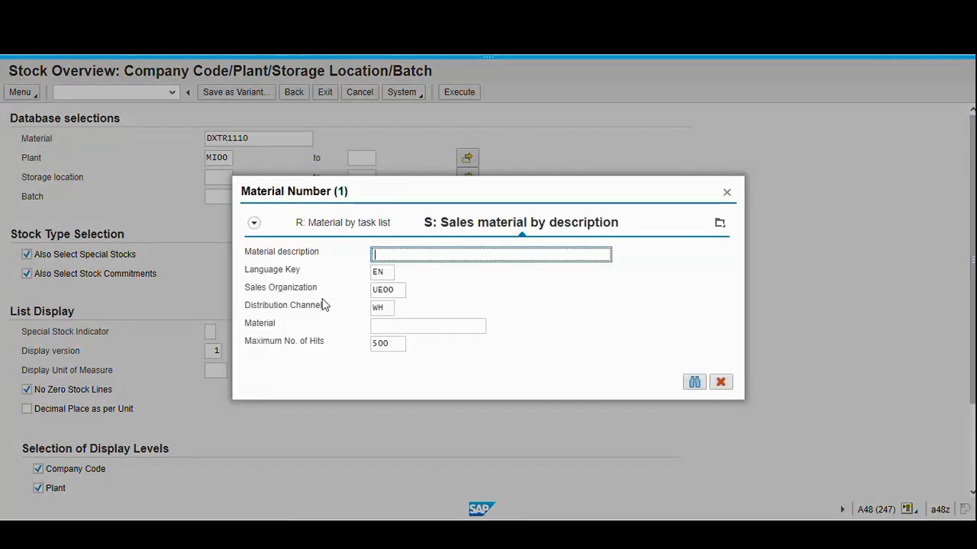
click(381, 327)
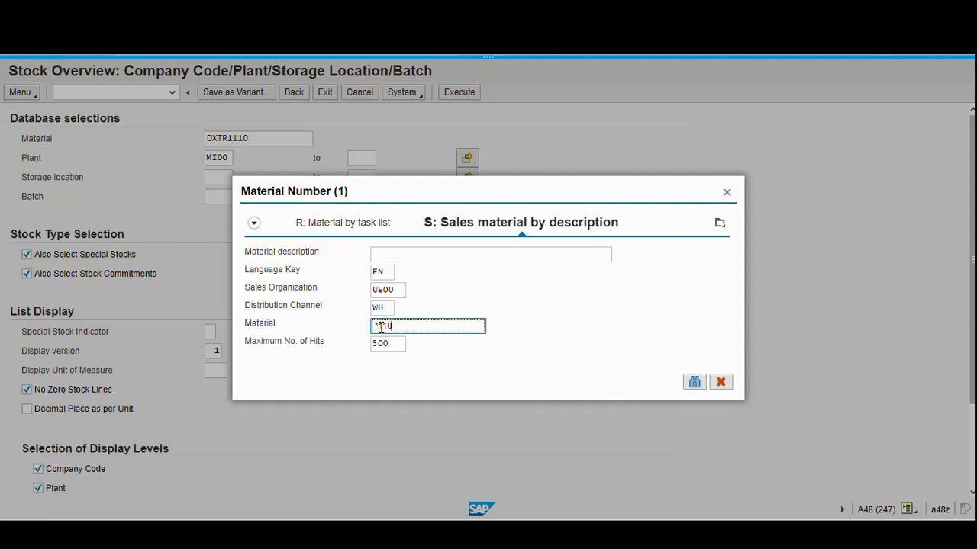
key(Return)
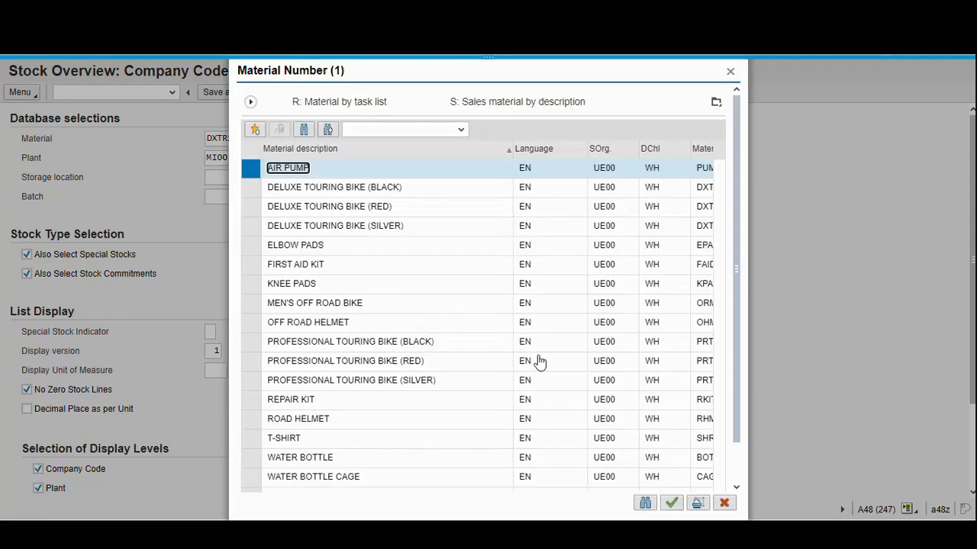
double_click(340, 344)
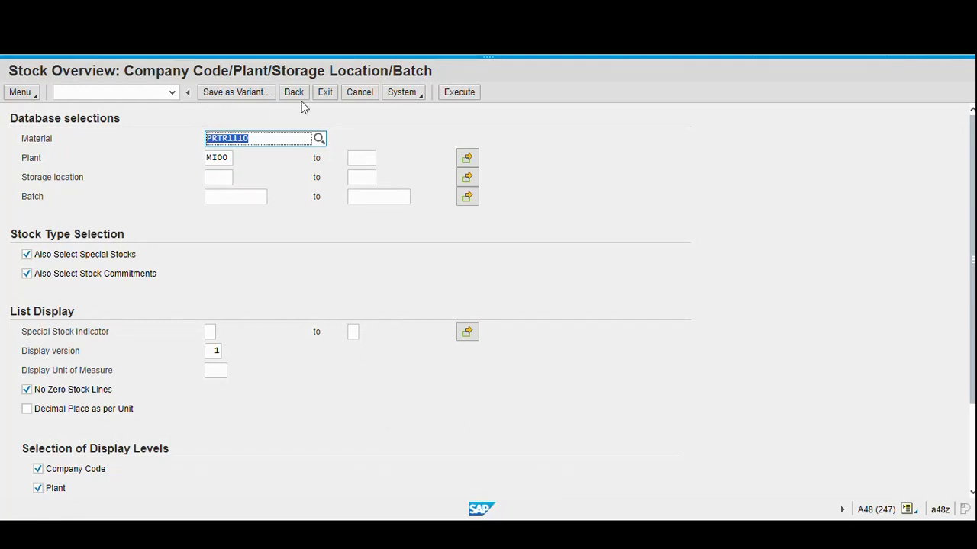
click(460, 100)
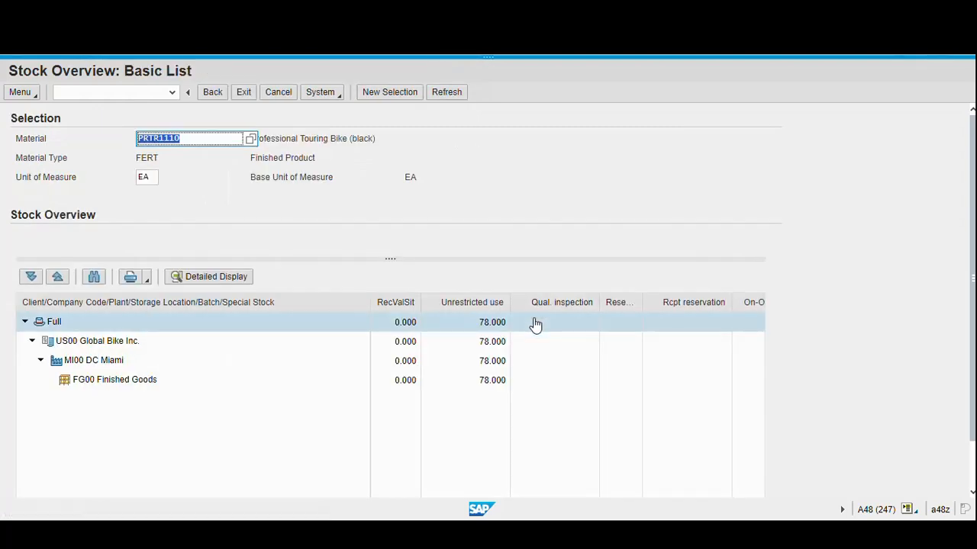
- Examine the detailed stock types of PRTR1110 in plant MI00 DC Miami, from unrestricted use to sales orders
click(88, 365)
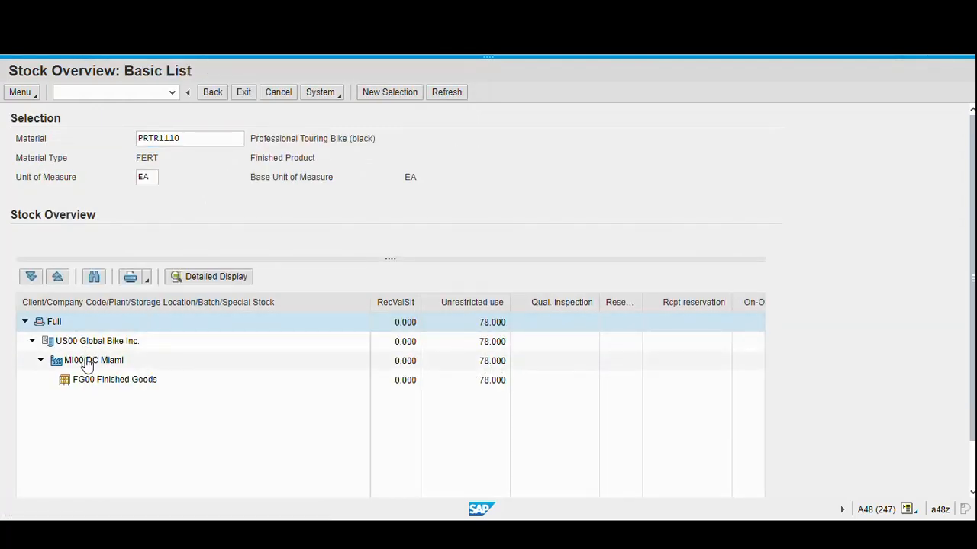
double_click(169, 362)
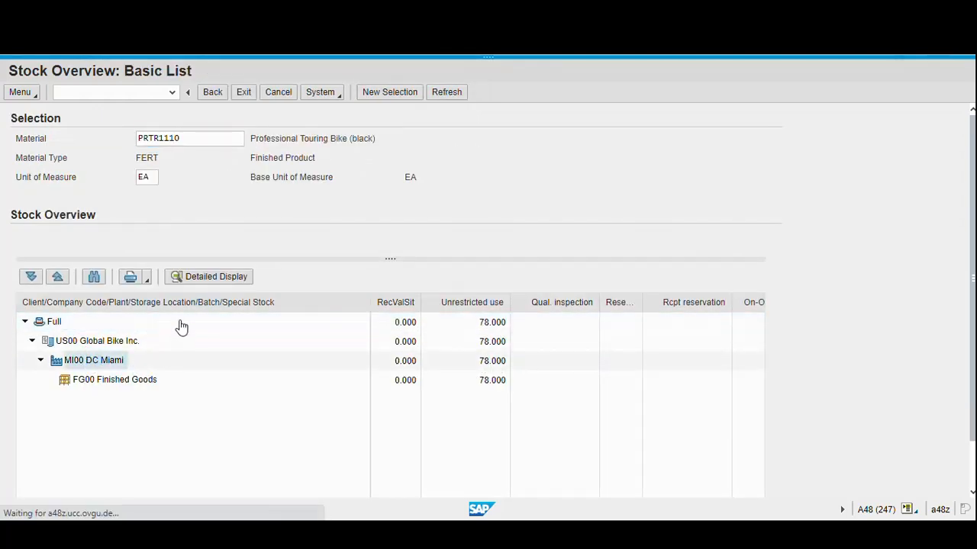
scroll(639, 261, down, 7)
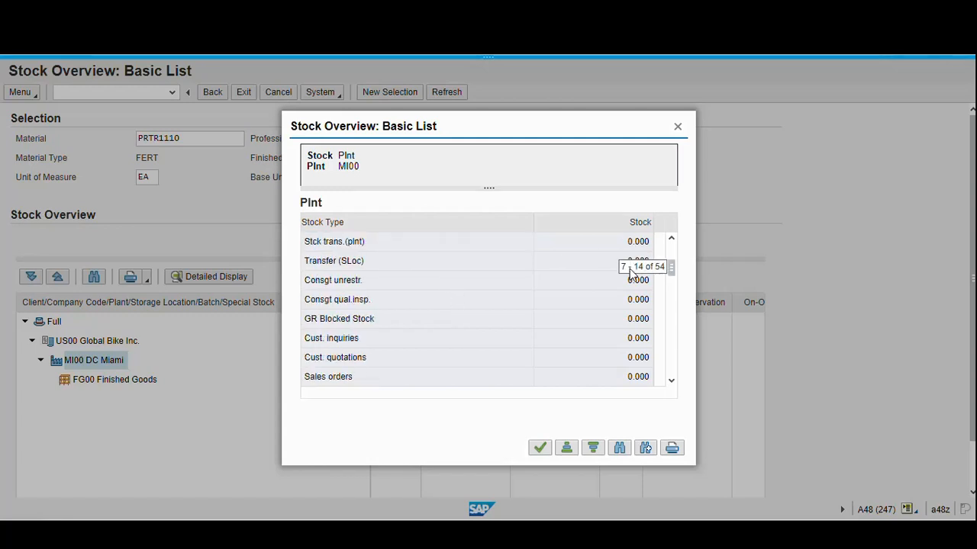
scroll(614, 340, up, 7)
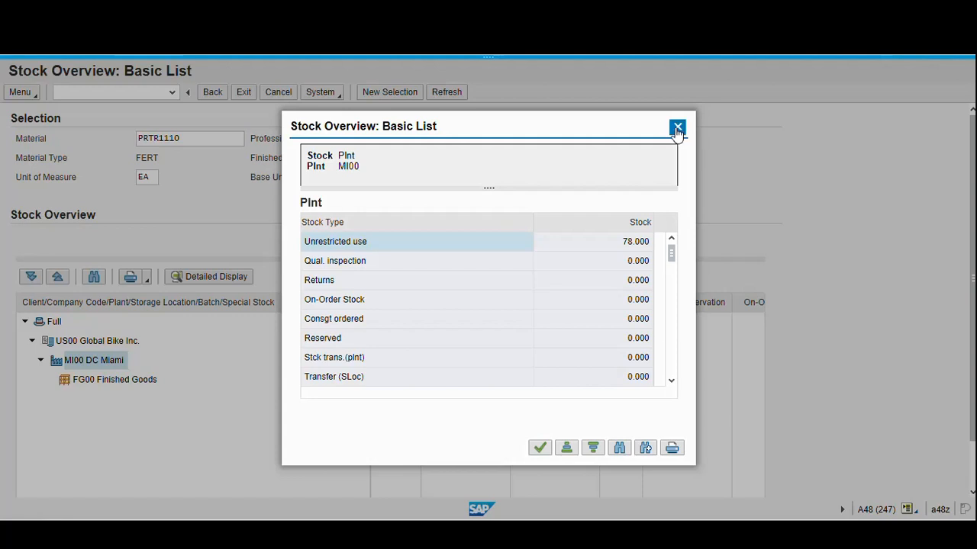
- Leave the PRTR1110 stock overview and collapse the Stock, Environment, Inventory Management and Materials Management folders
click(676, 128)
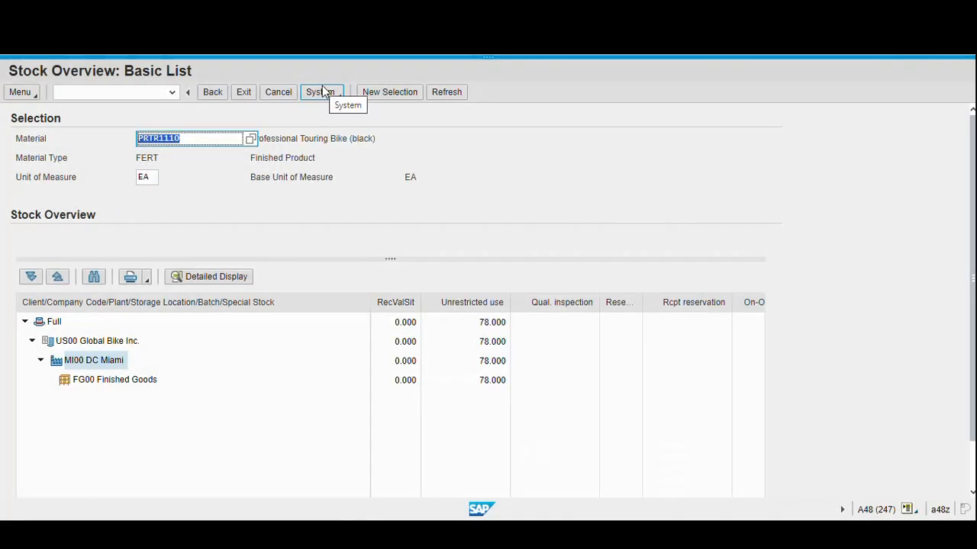
click(245, 97)
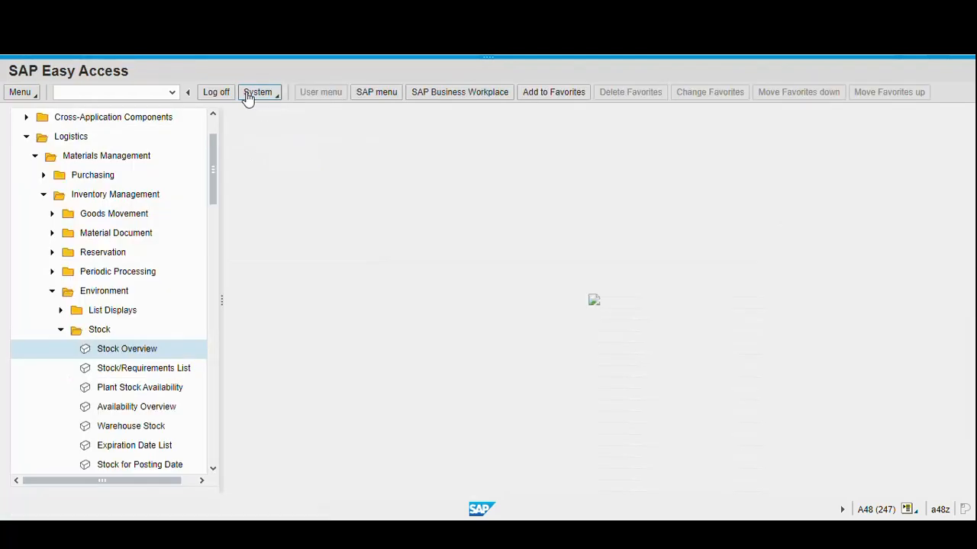
click(61, 334)
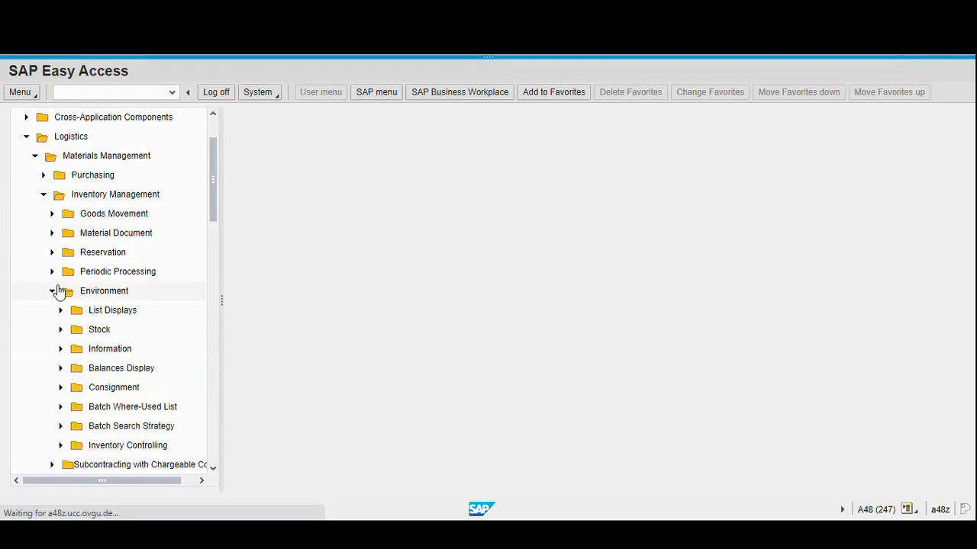
click(52, 293)
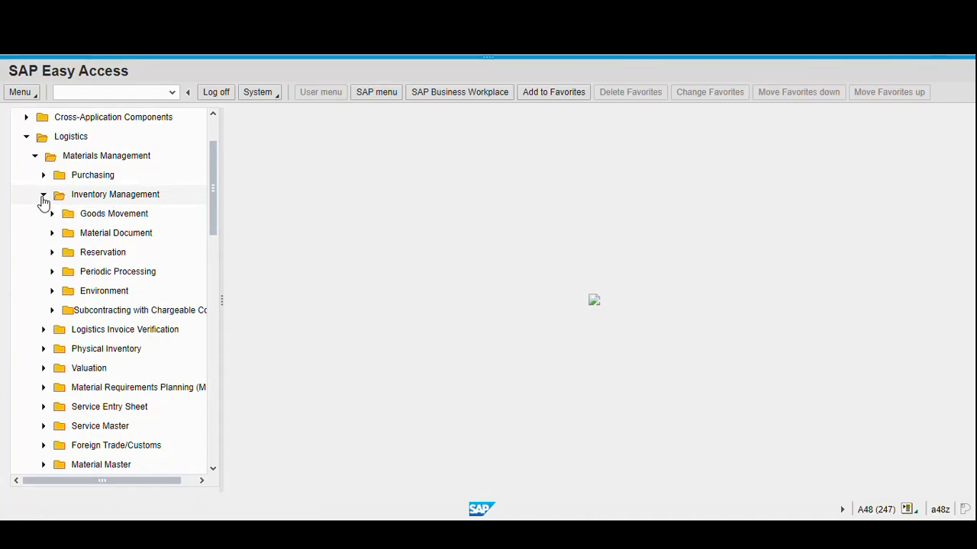
click(43, 196)
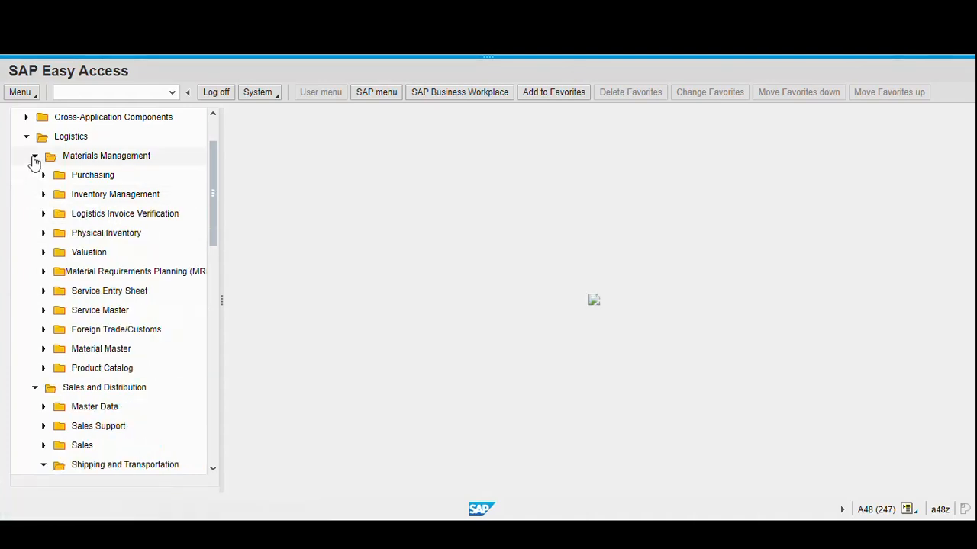
click(35, 156)
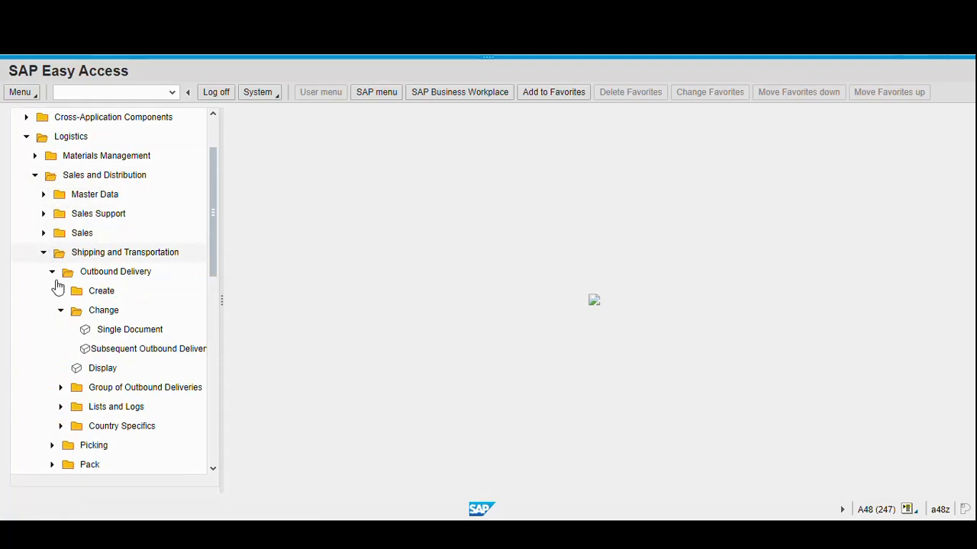
- Collapse Shipping and Transportation and open Process Billing Due List under Sales and Distribution, Billing, Billing Document
click(44, 254)
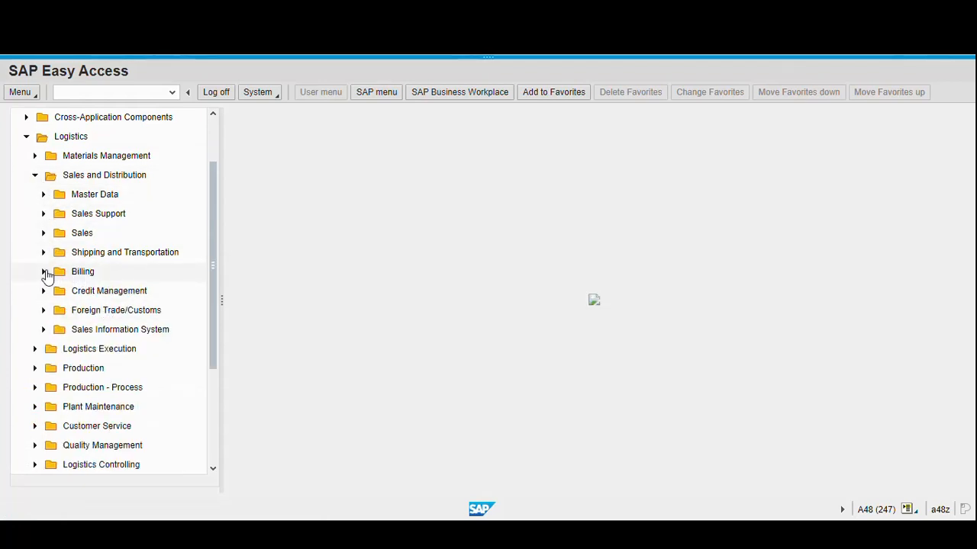
click(43, 273)
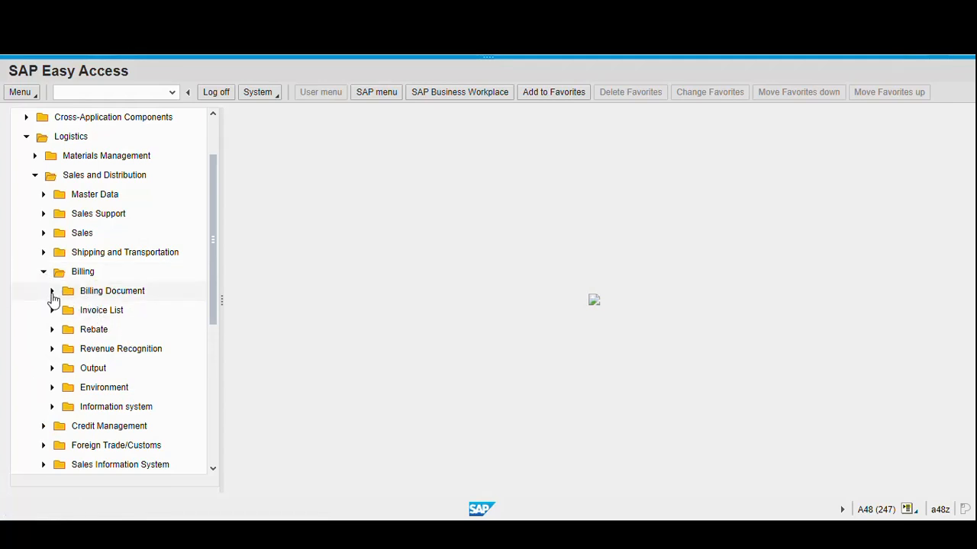
click(52, 292)
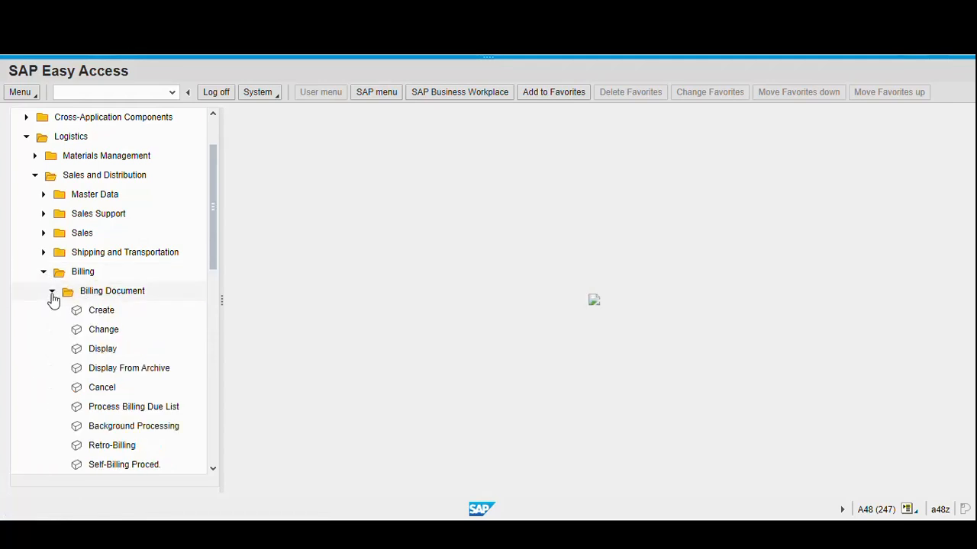
click(134, 407)
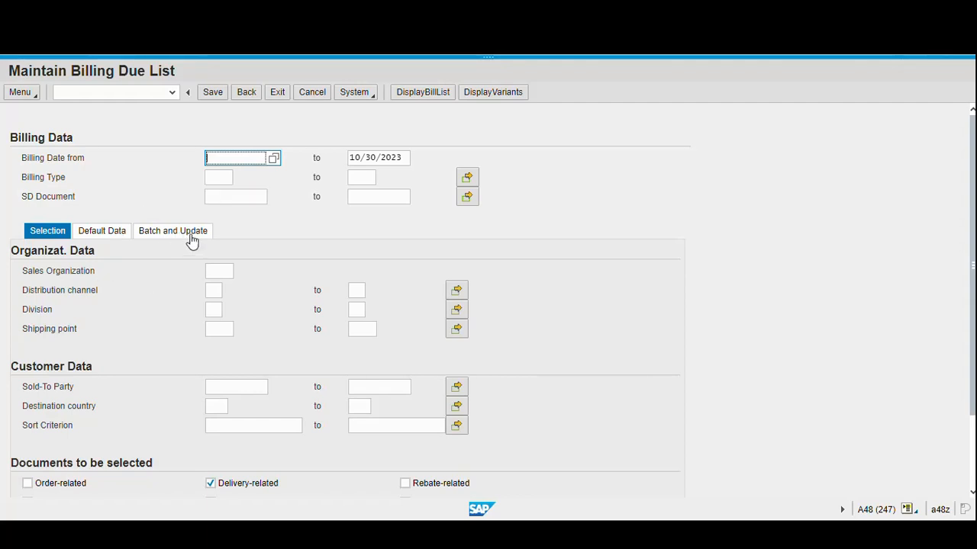
- Set the sales organization of the billing due list selection to UE00
click(215, 270)
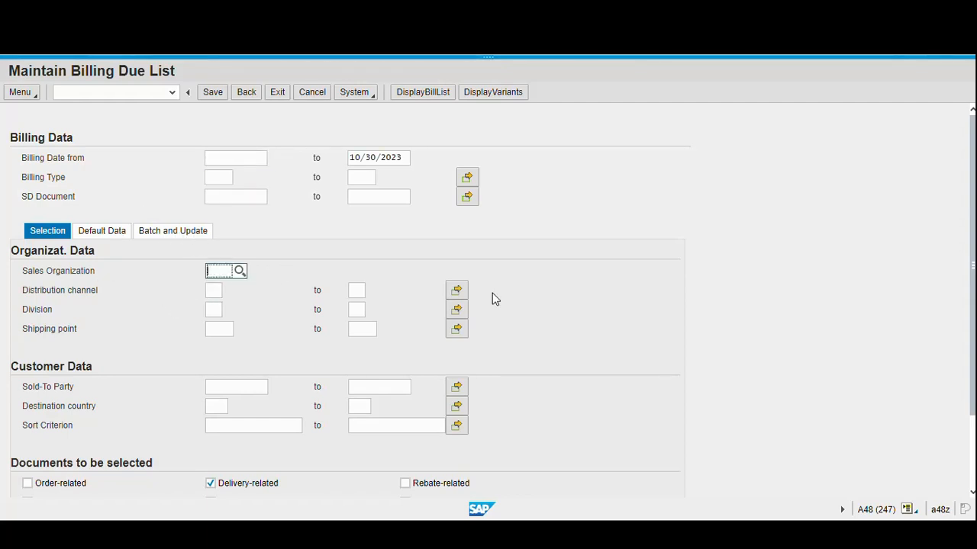
text(UE0)
key(BackSpace)
text(00)
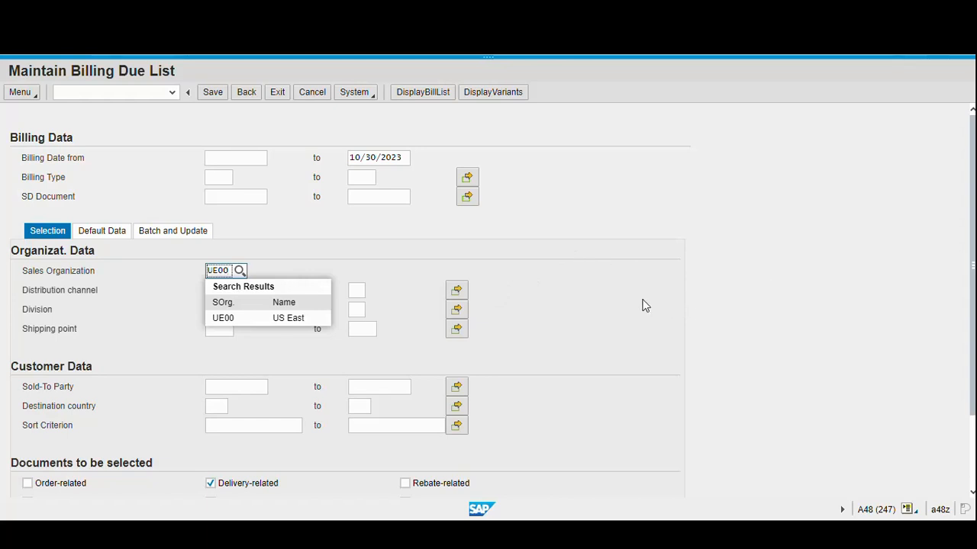
click(243, 316)
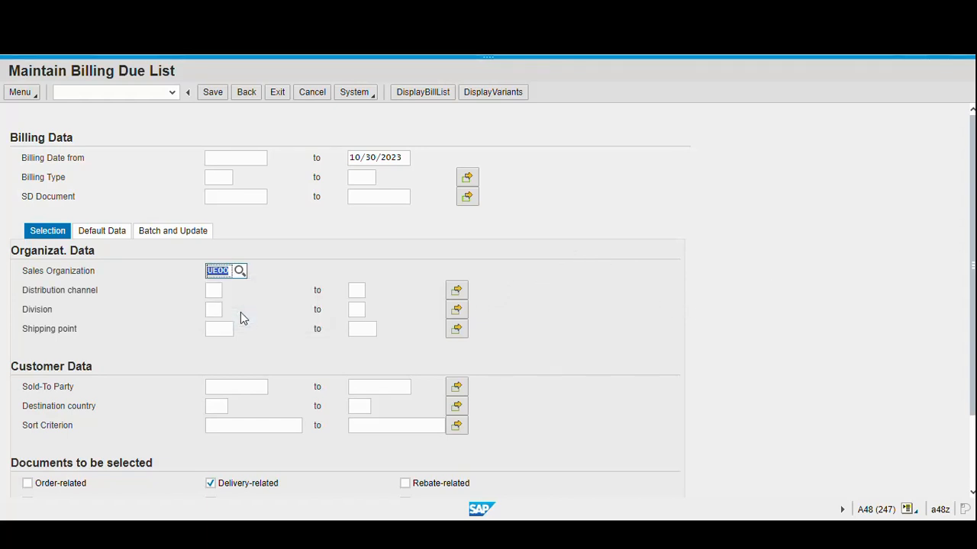
- Find The Bike Zone with search term *110 and city Orlando and enter it as the sold-to party
click(250, 386)
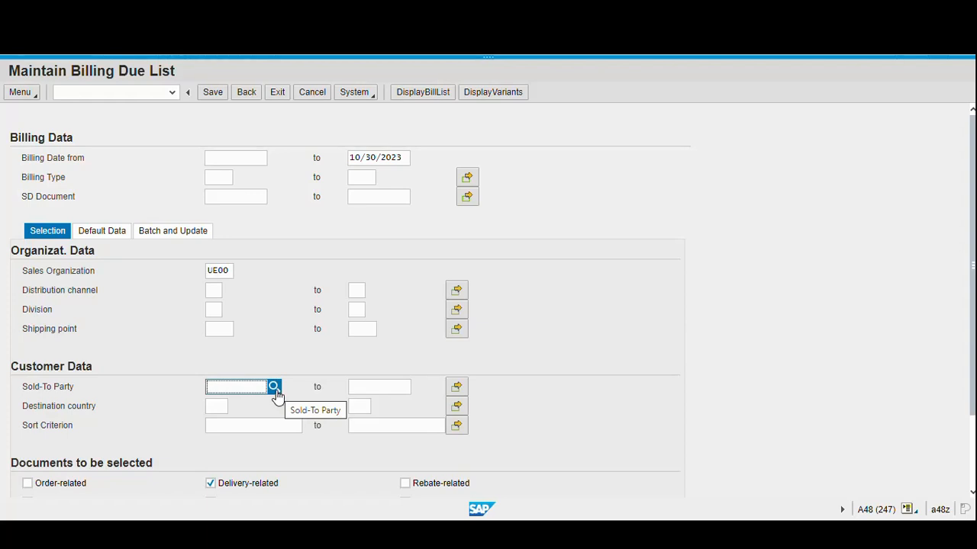
click(274, 388)
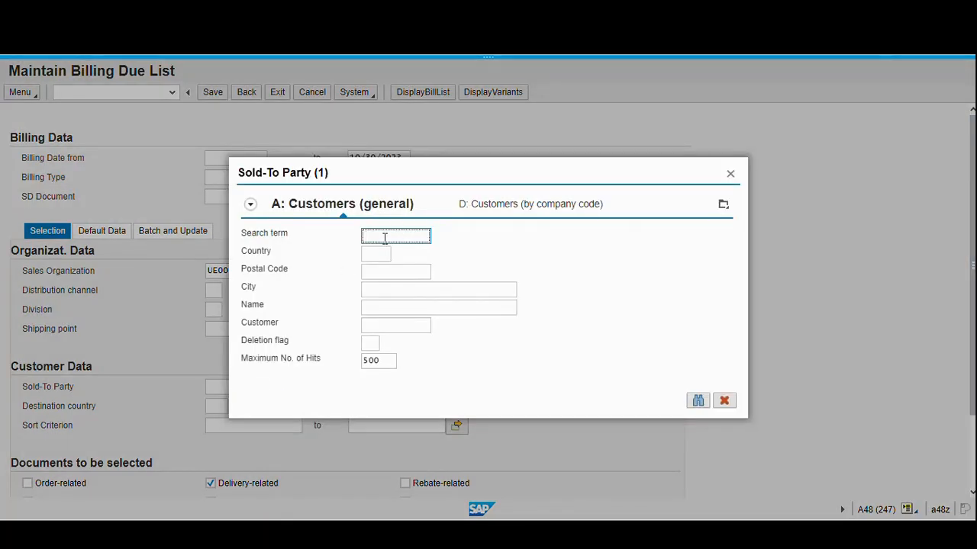
text(*110)
click(385, 291)
text(Orlando)
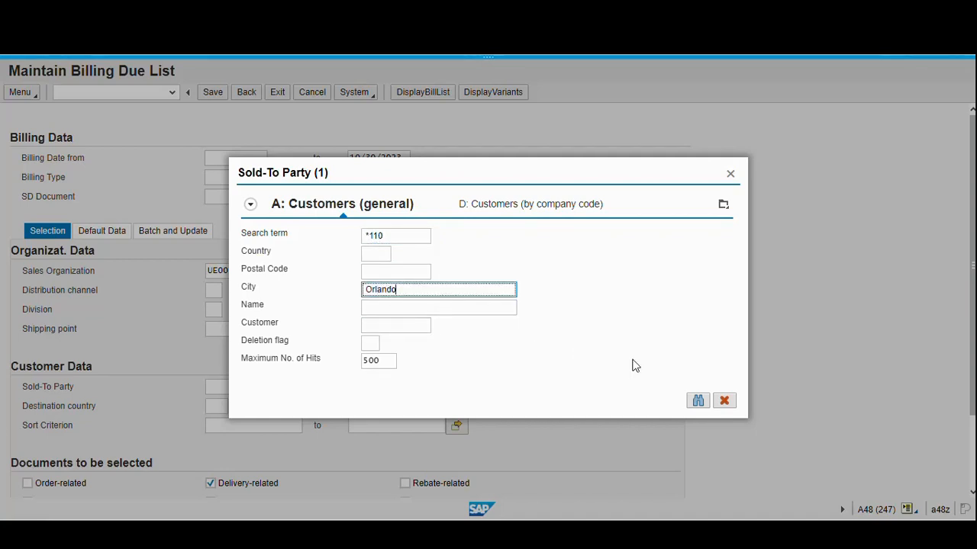
key(Return)
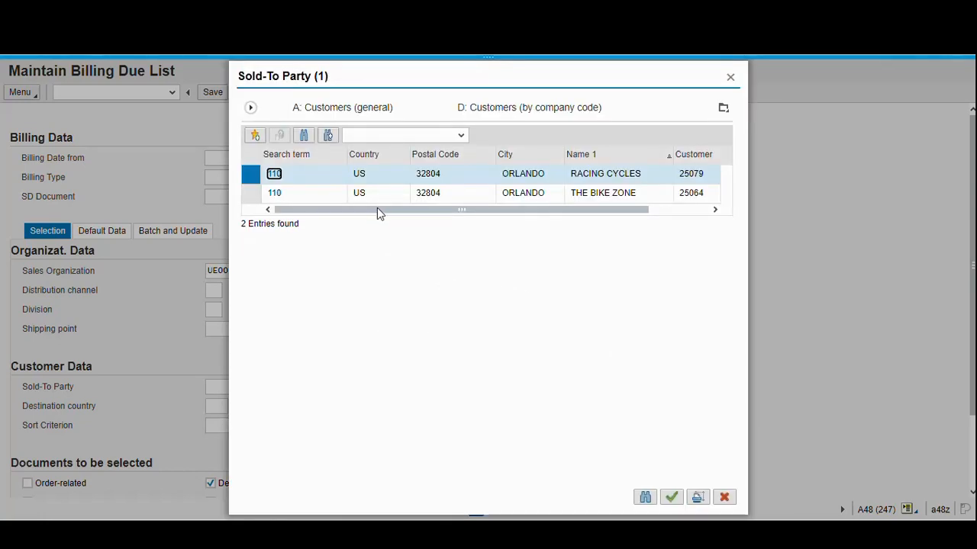
click(602, 199)
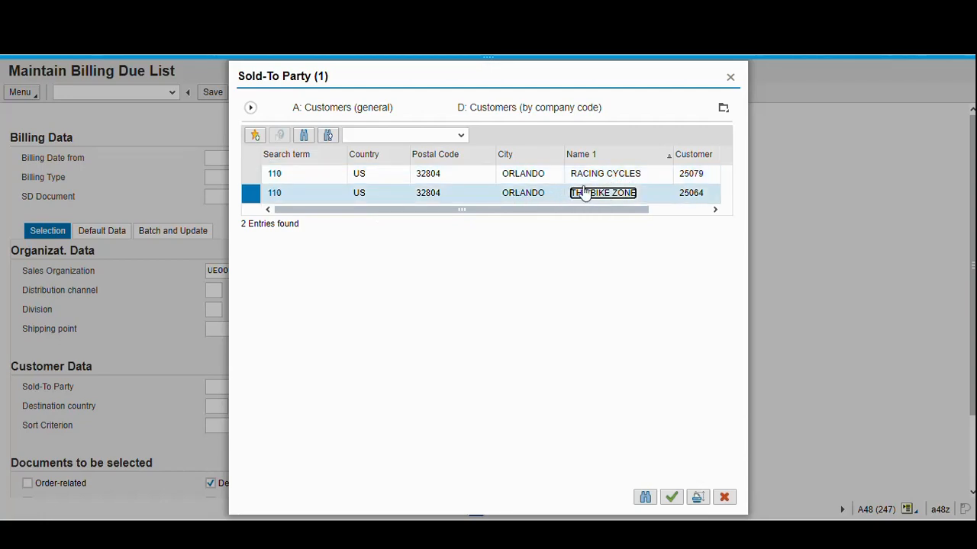
double_click(375, 200)
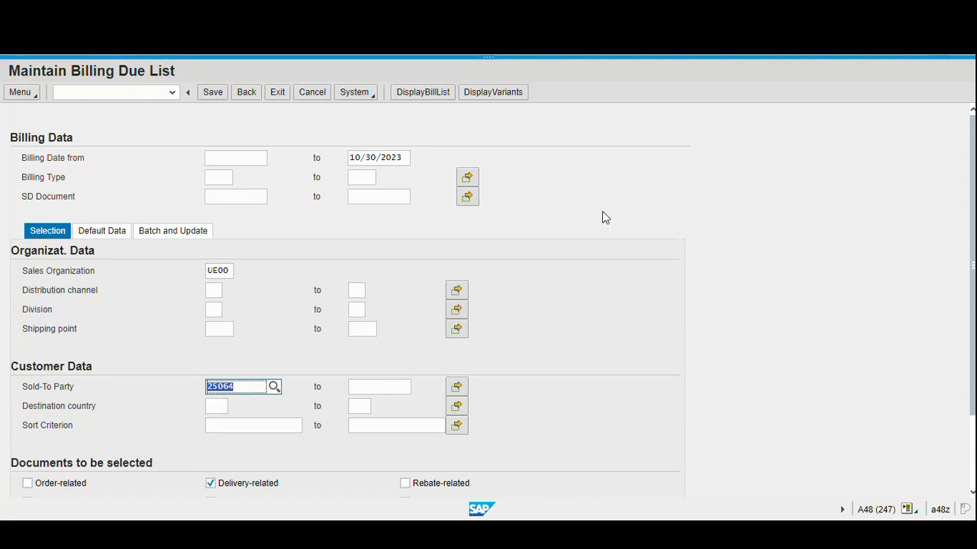
- Display the billing list and start an individual billing document for The Bike Zone's delivery
click(422, 98)
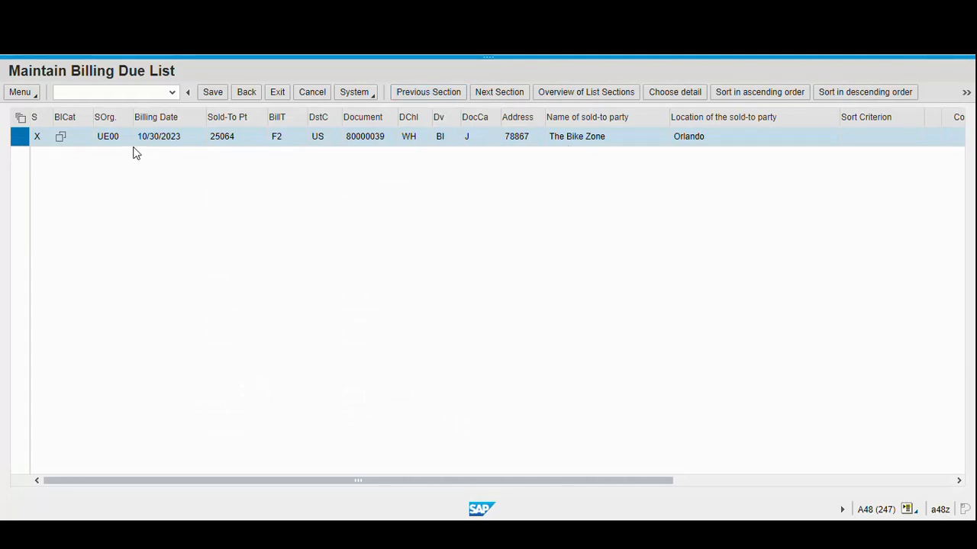
click(21, 142)
click(966, 93)
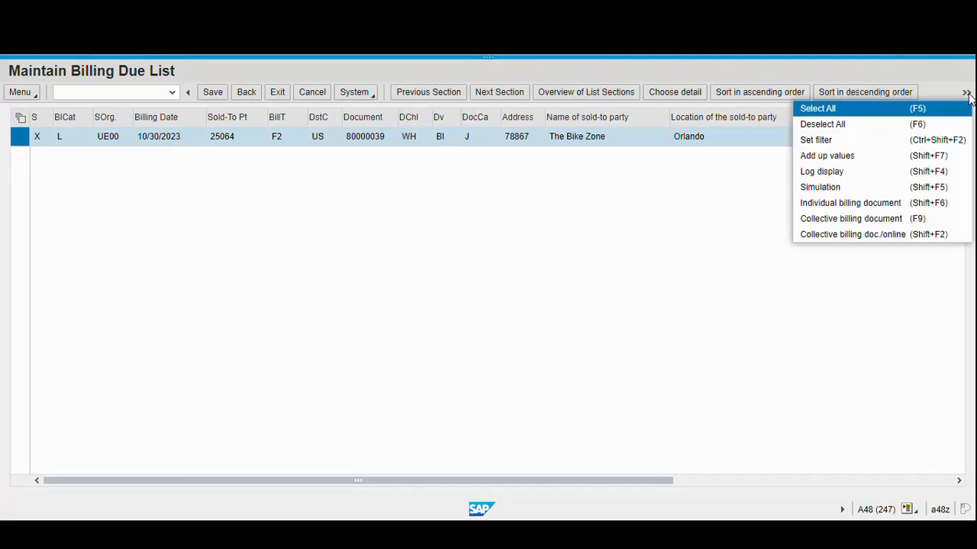
click(881, 207)
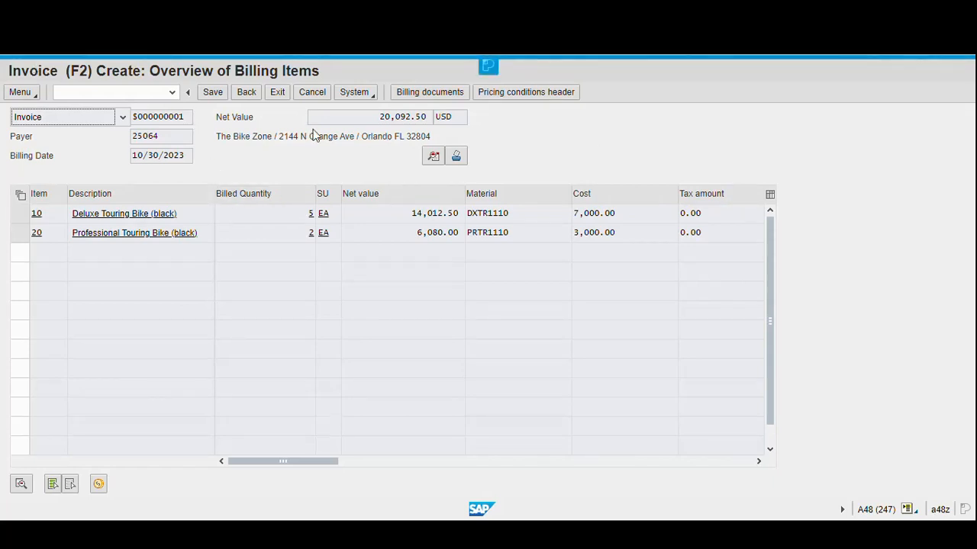
- Open the invoice's header output and add output type RD00 with the medium Print output
click(37, 97)
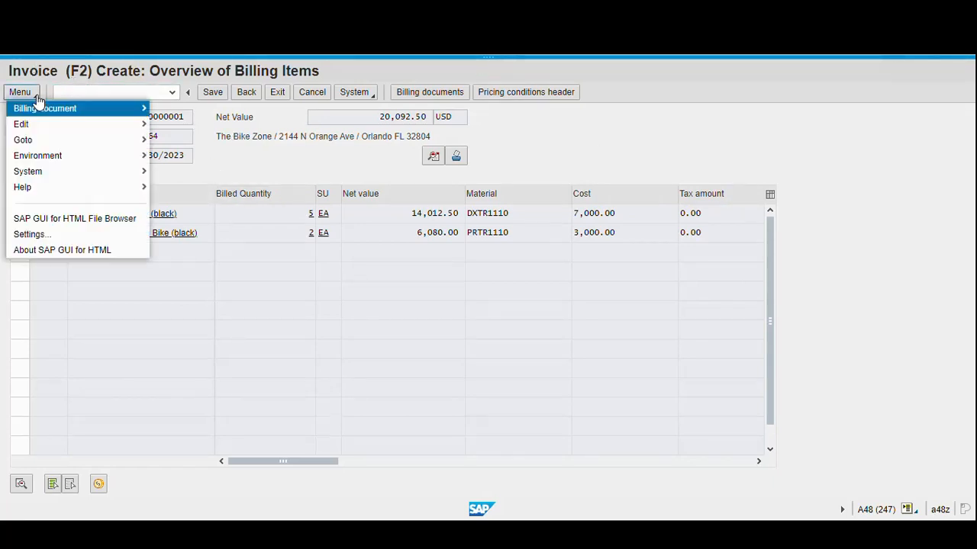
mouse_move(43, 148)
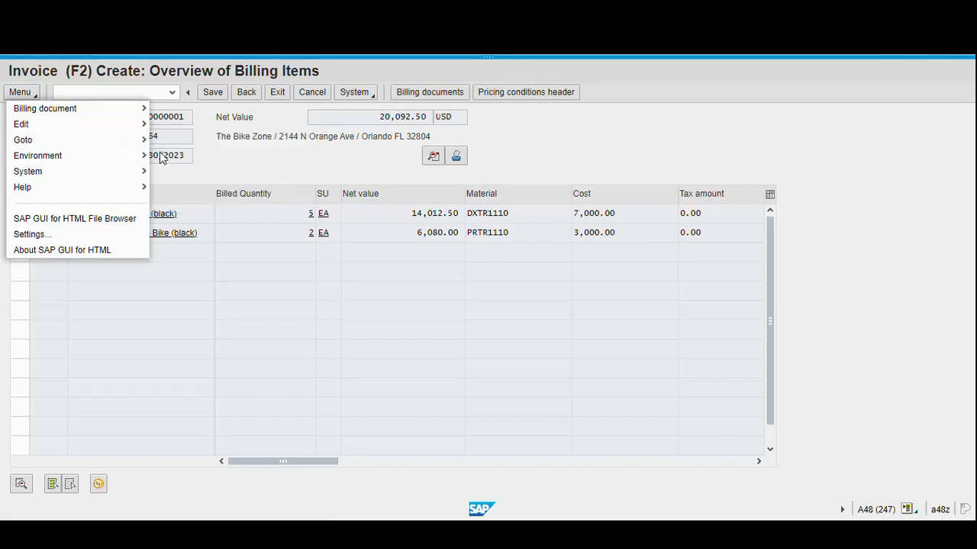
mouse_move(193, 147)
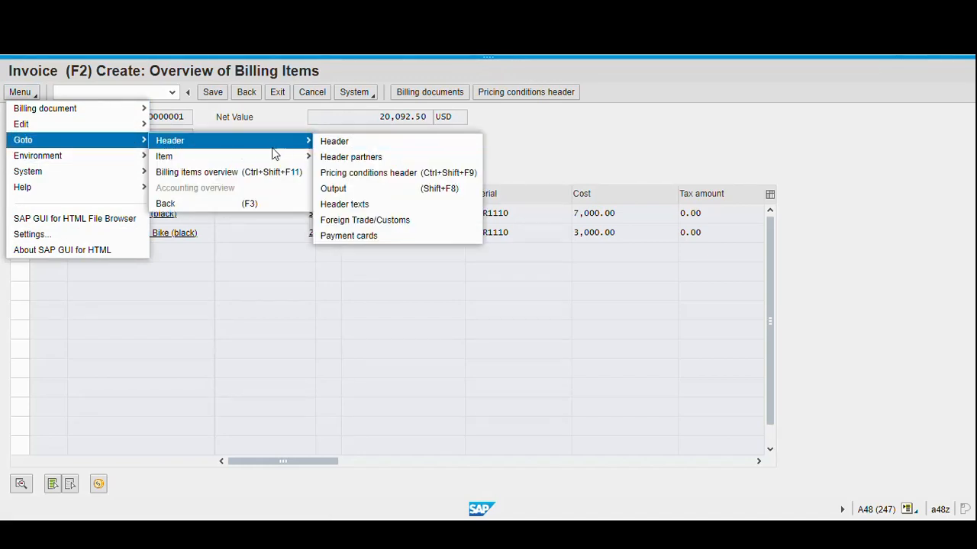
click(351, 189)
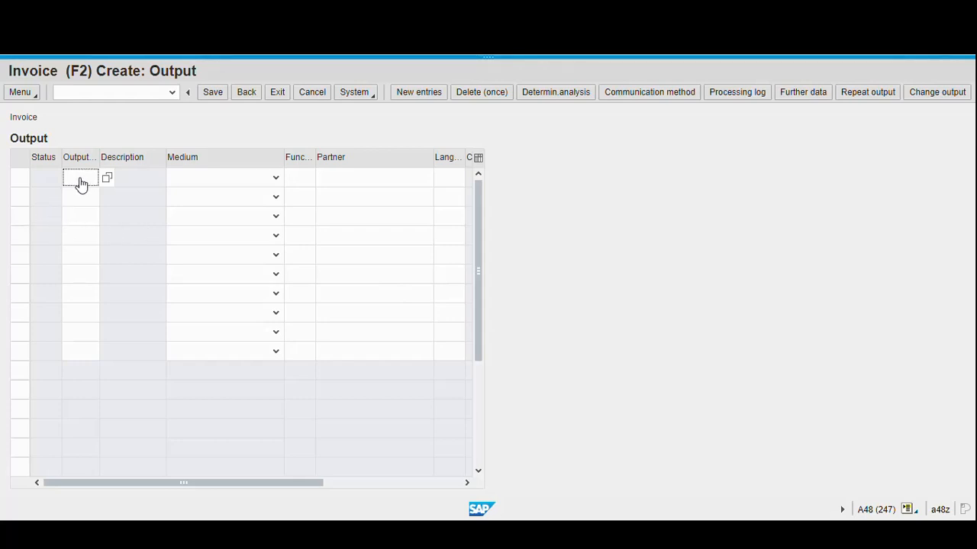
text(RD00)
click(198, 179)
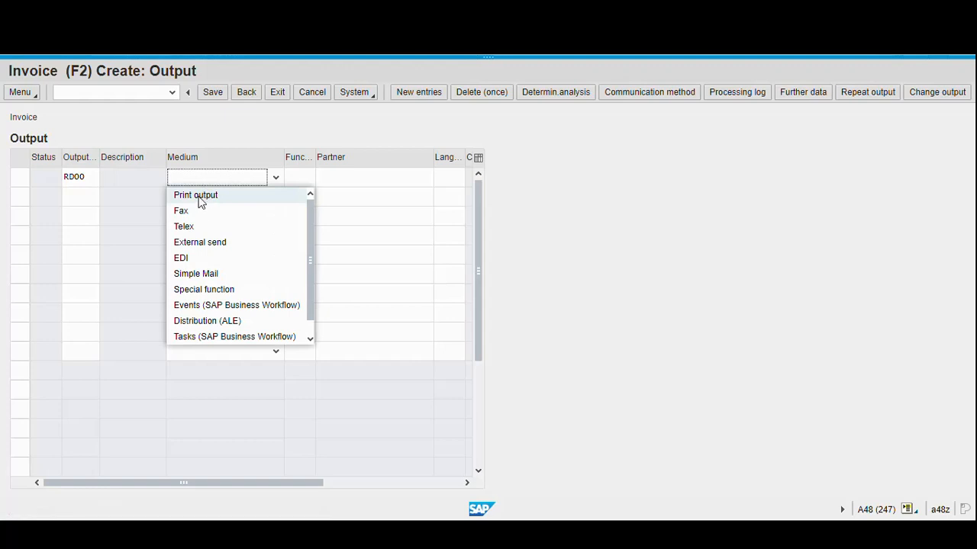
click(200, 199)
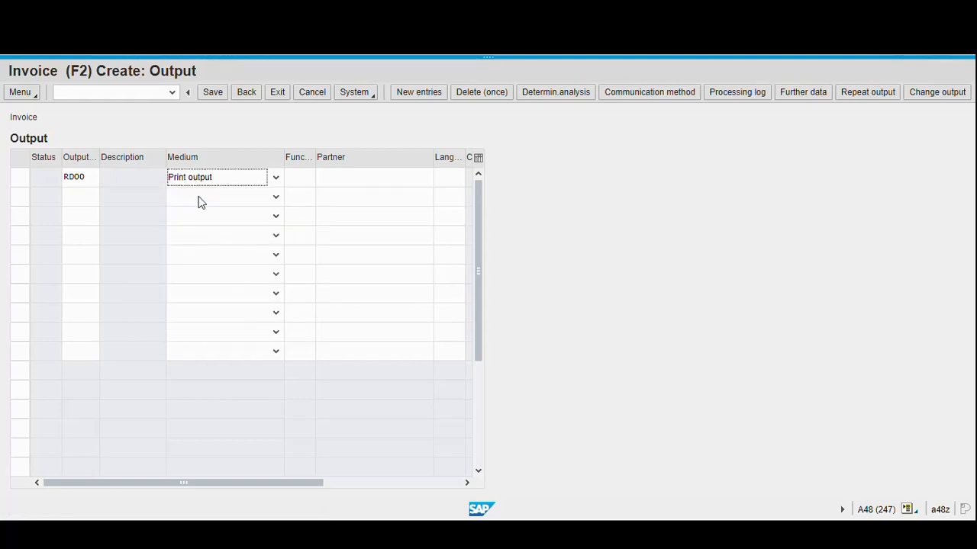
- Set the output's communication method to logical destination LOCL with Print immediately enabled, and return to the output list
click(643, 95)
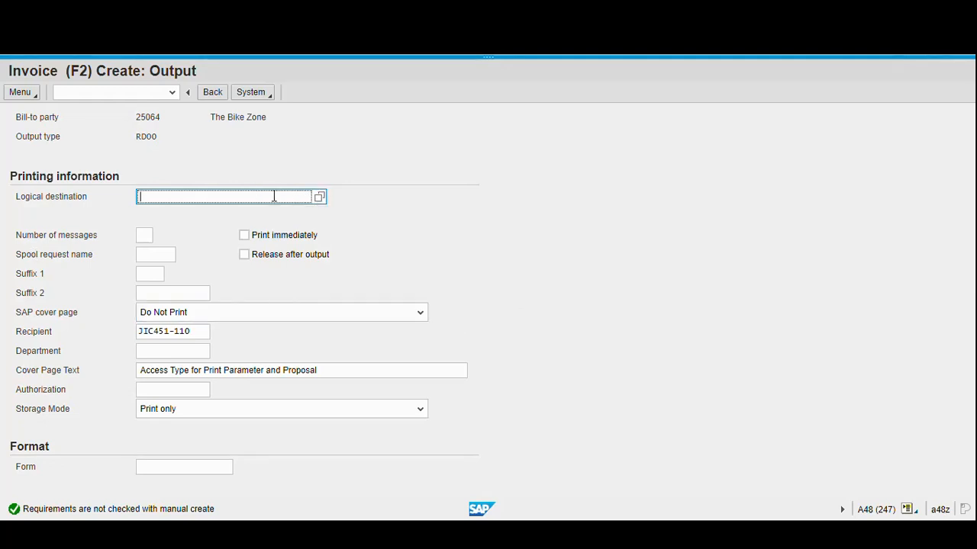
text(LOCL)
click(244, 236)
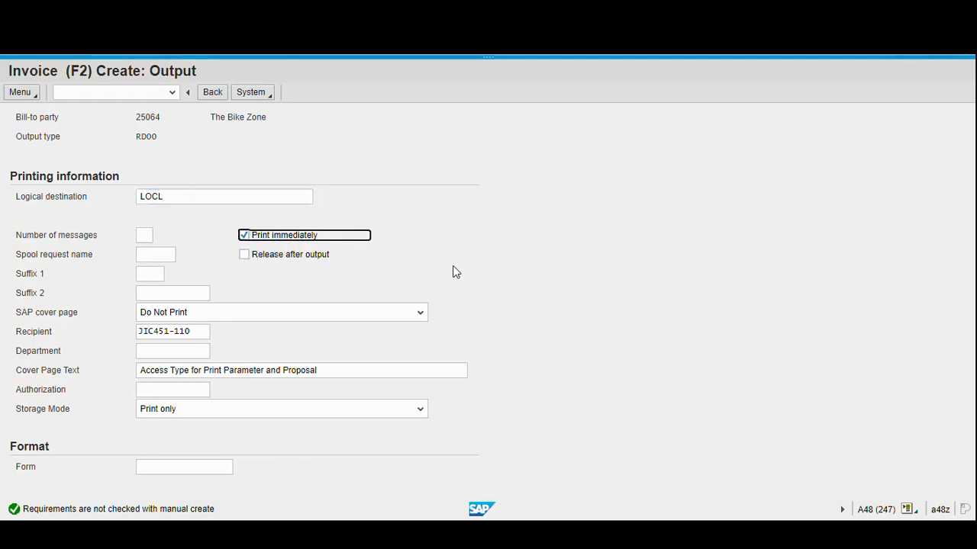
click(211, 94)
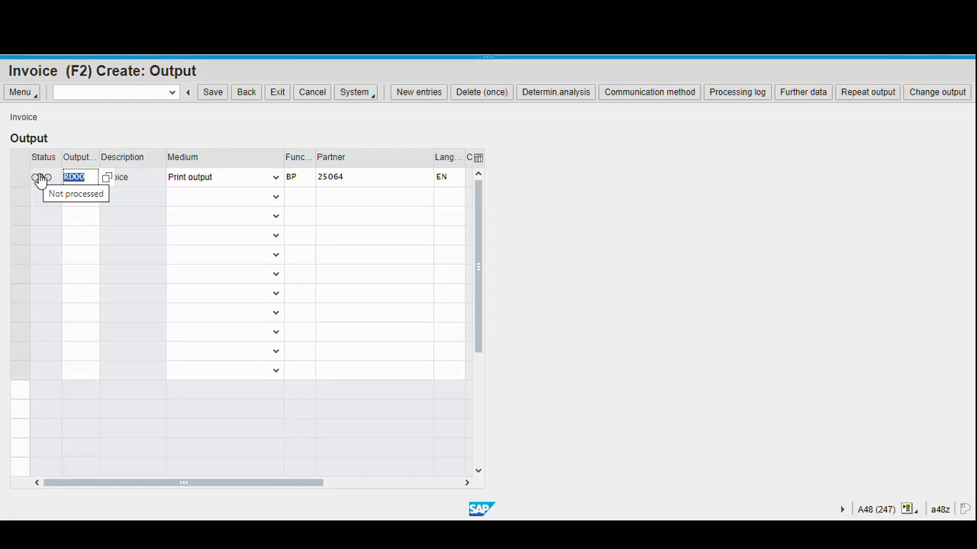
- Check the dispatch time in the RD00 output's further data and return to the overview of billing items
click(804, 101)
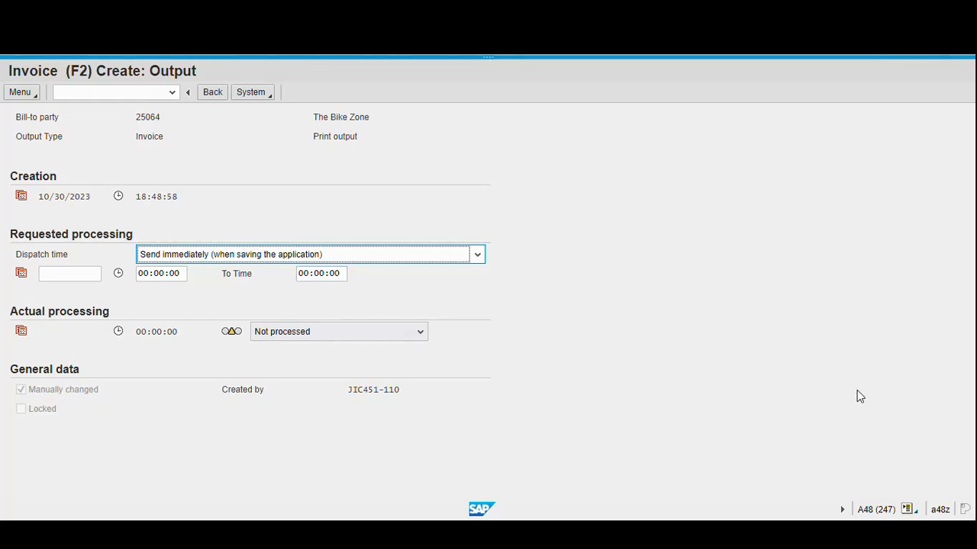
click(212, 96)
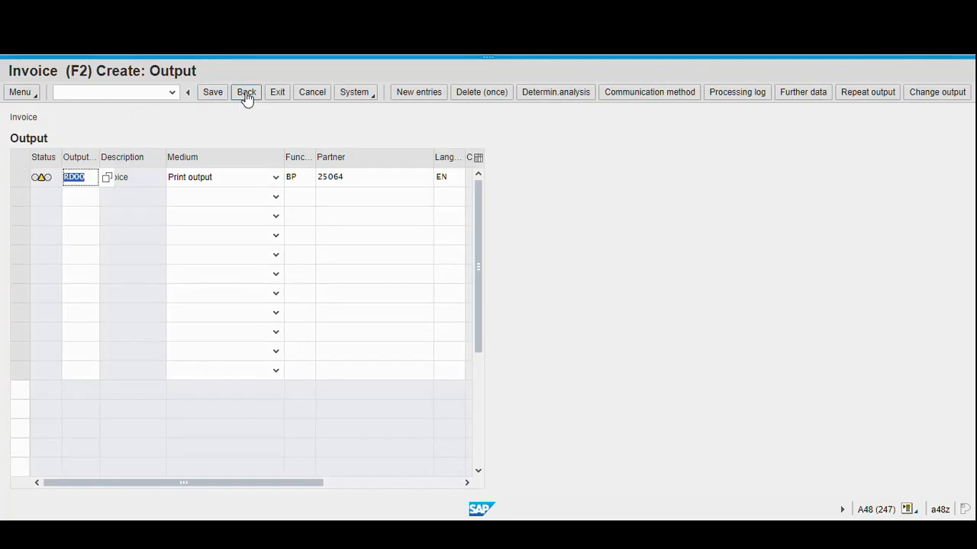
click(246, 95)
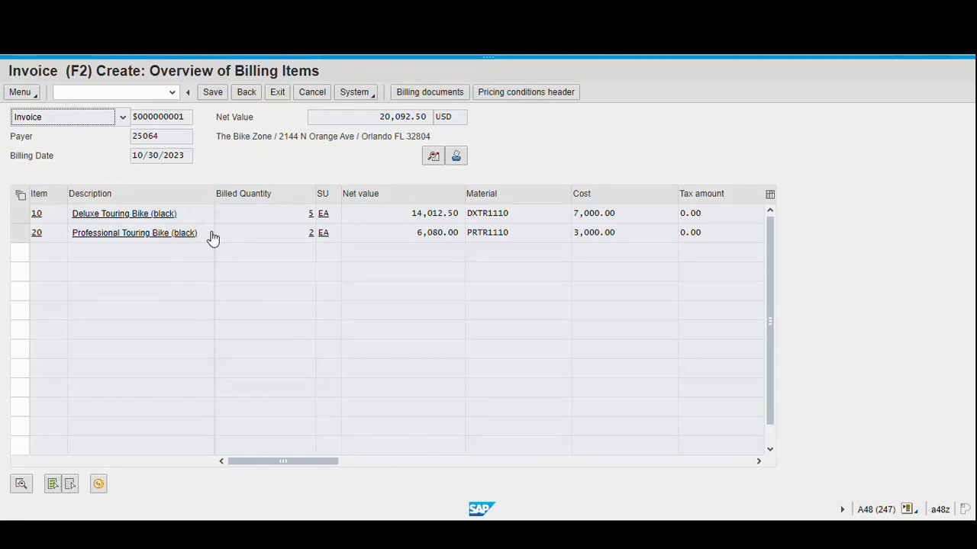
- Save the invoice and exit the billing due list to SAP Easy Access
click(212, 95)
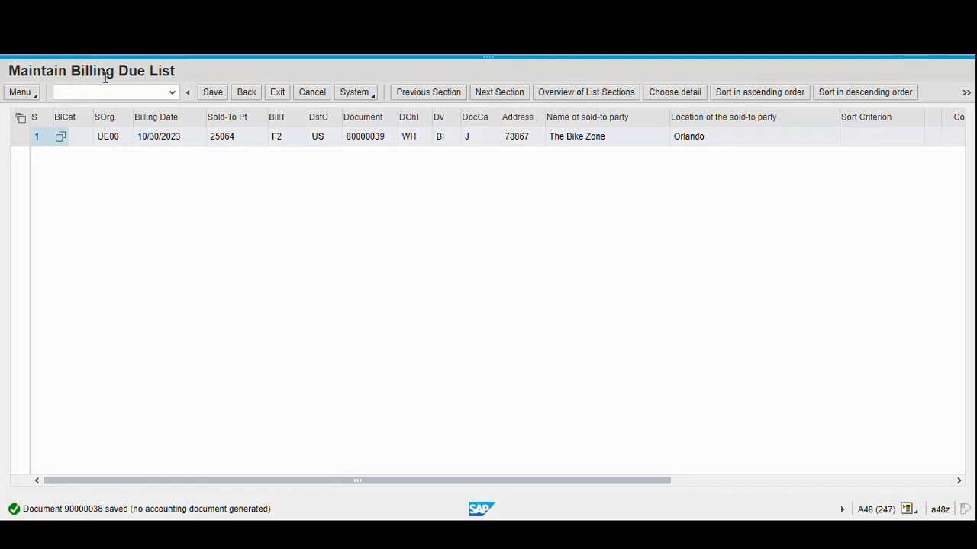
click(278, 93)
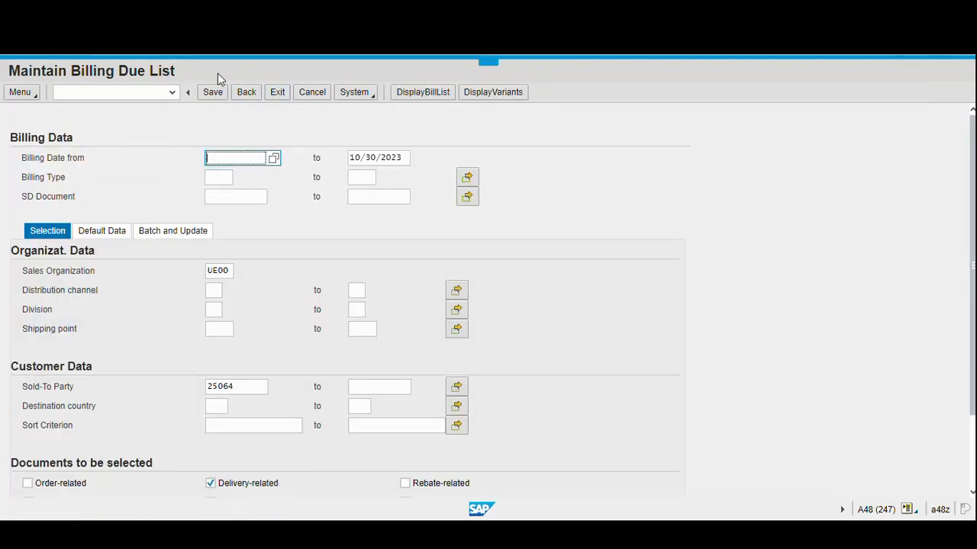
click(276, 95)
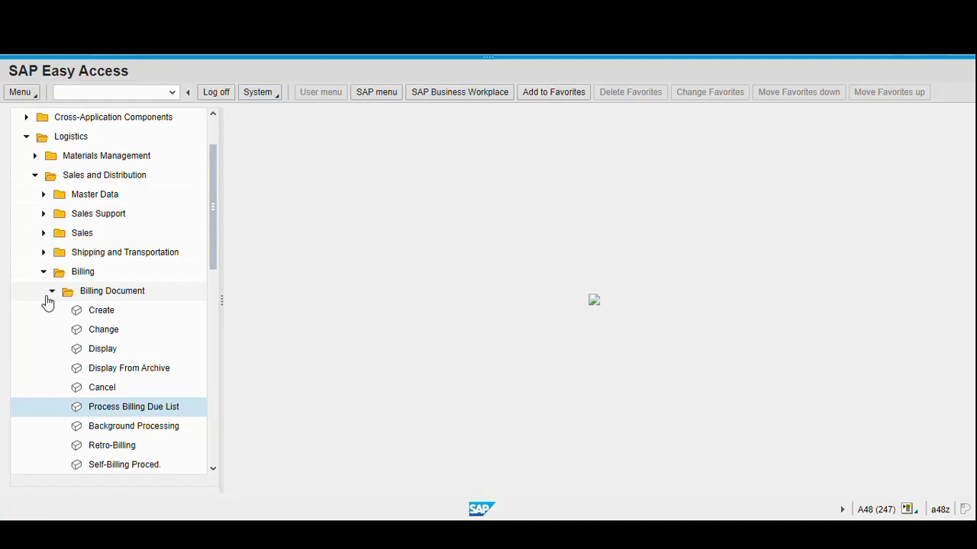
- Collapse the Billing Document, Billing and Sales and Distribution folders in the SAP menu
click(51, 286)
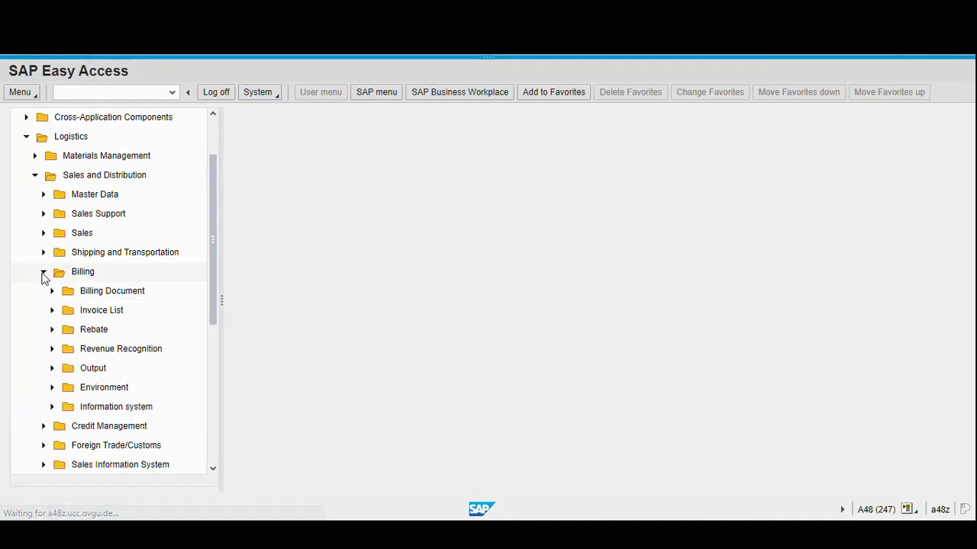
click(43, 273)
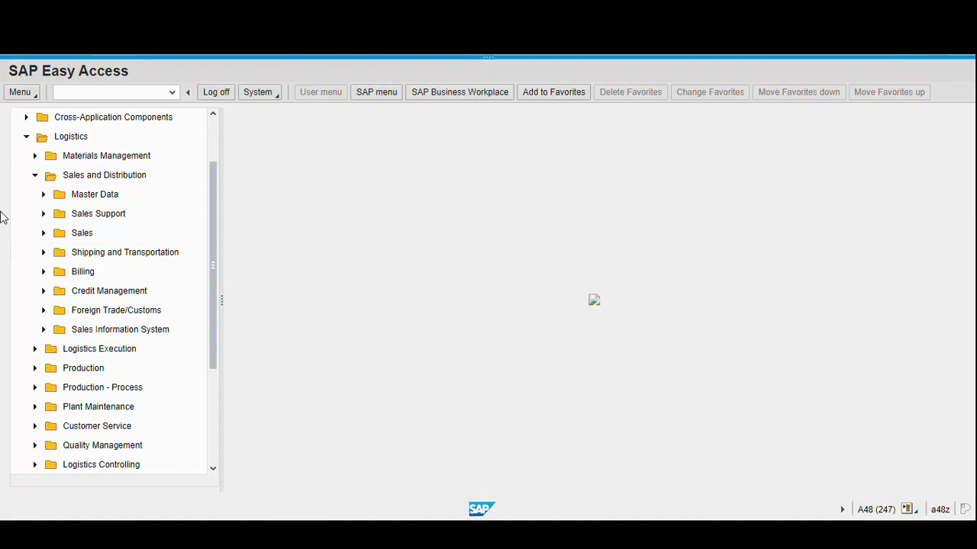
click(36, 181)
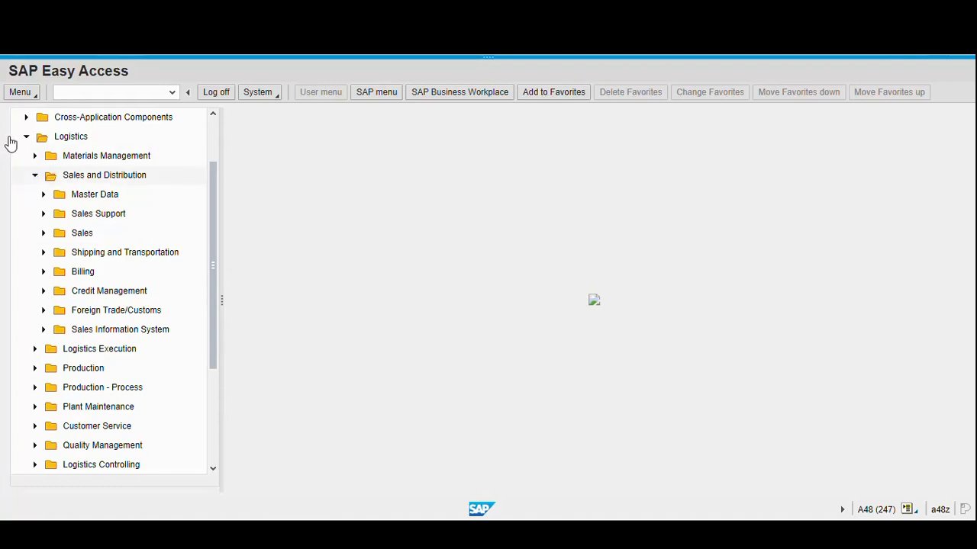